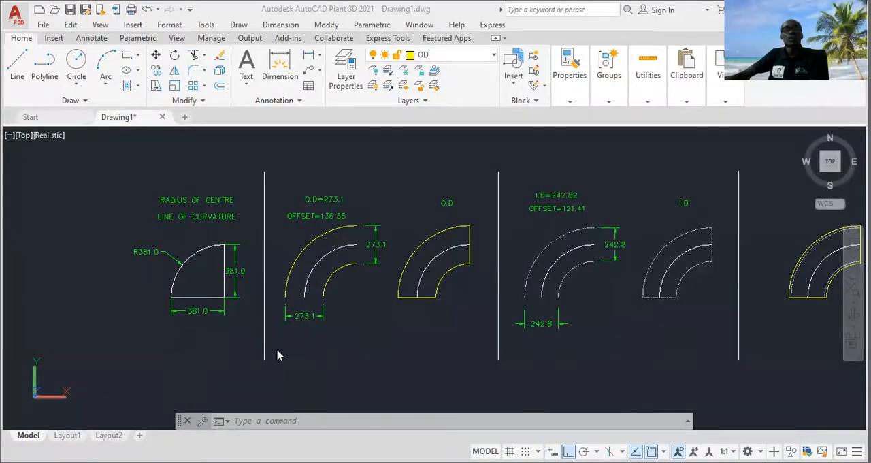
# Examine the dimensioned elbow construction stages, from the centre-line curvature radius to the O.D and I.D offset profiles
pyautogui.scroll(3, 200, 290)
pyautogui.scroll(-4, 200, 282)
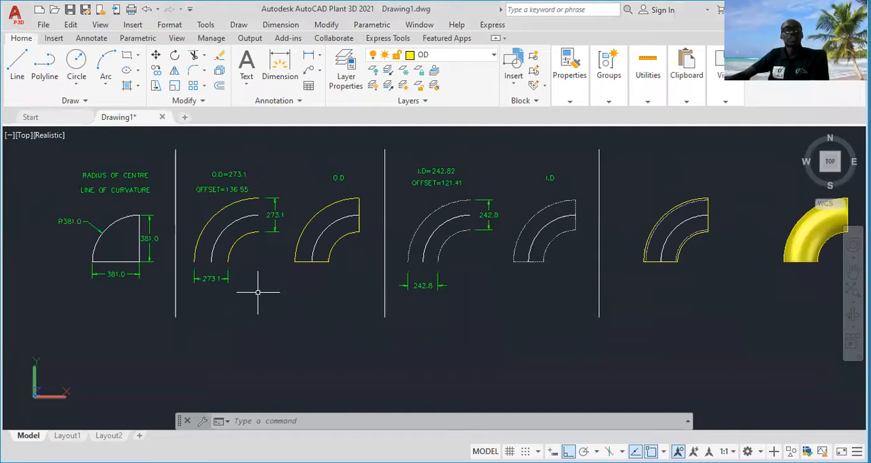
pyautogui.scroll(2, 258, 292)
pyautogui.scroll(-3, 301, 276)
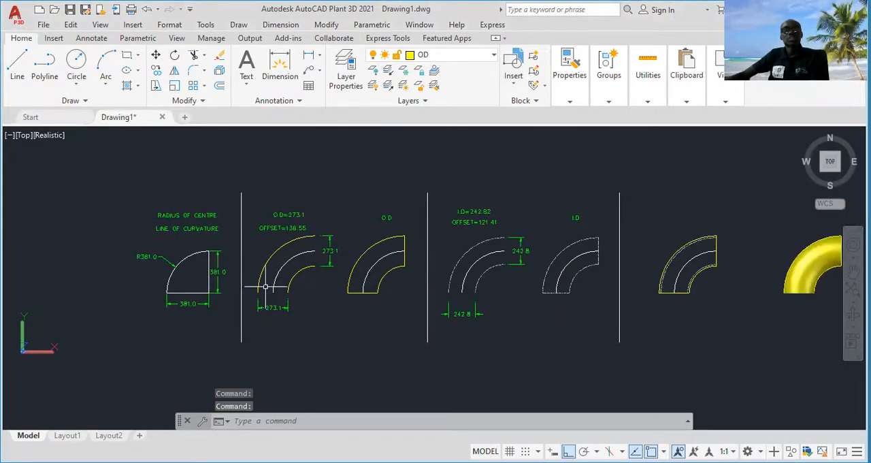
pyautogui.scroll(5, 191, 282)
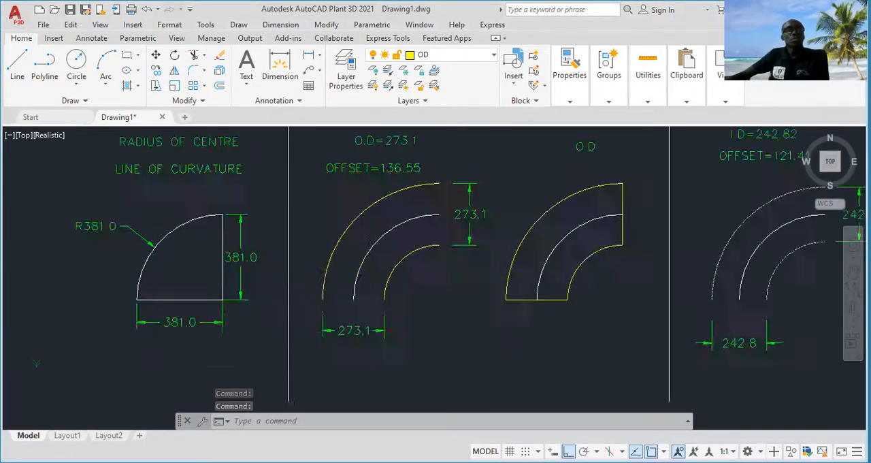
pyautogui.scroll(-2, 178, 269)
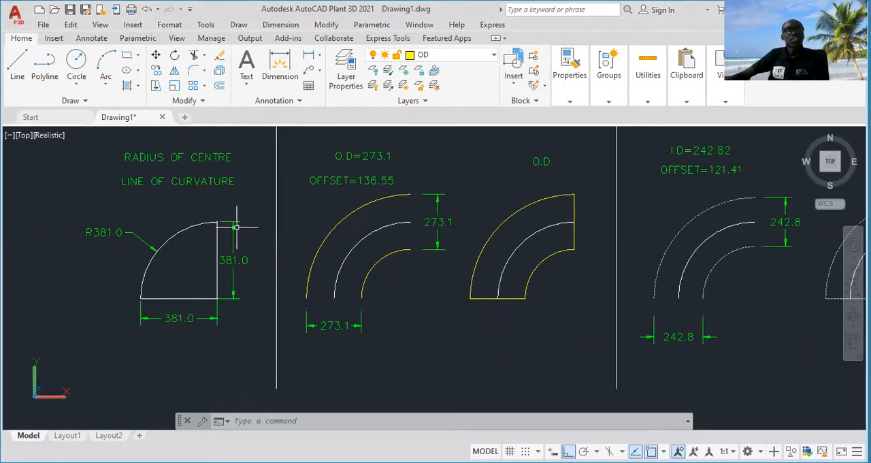
pyautogui.scroll(2, 234, 243)
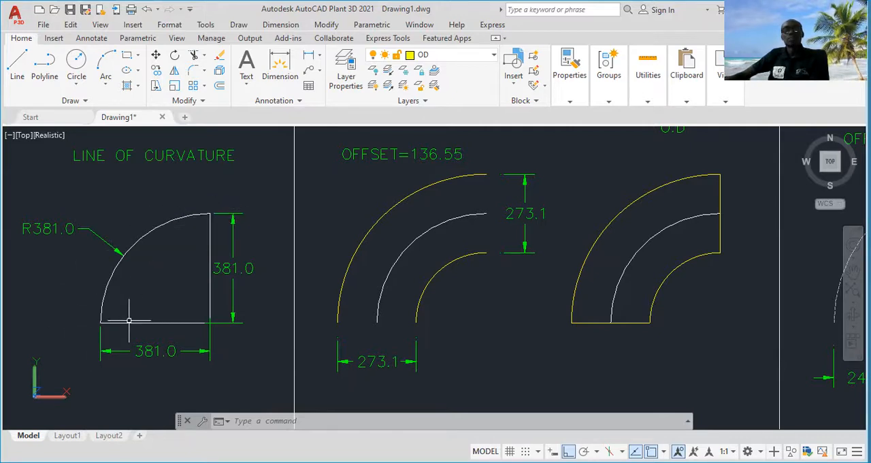
pyautogui.scroll(-2, 129, 320)
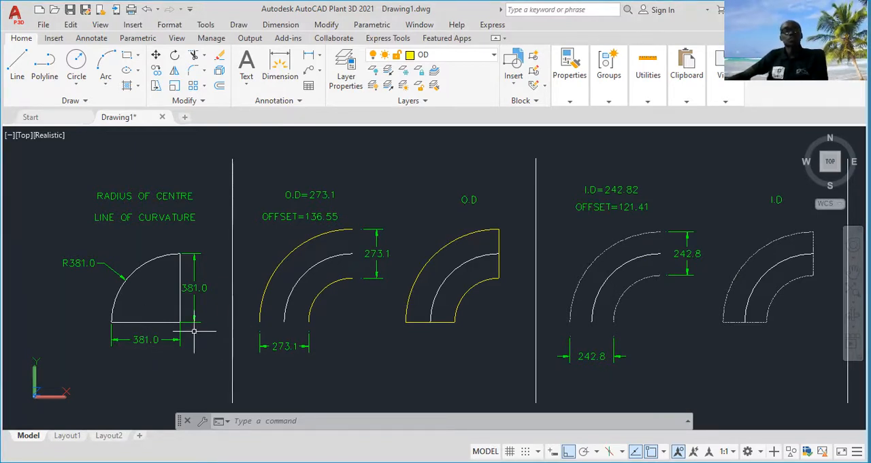
pyautogui.moveTo(194, 332); pyautogui.dragTo(183, 297, button='middle')
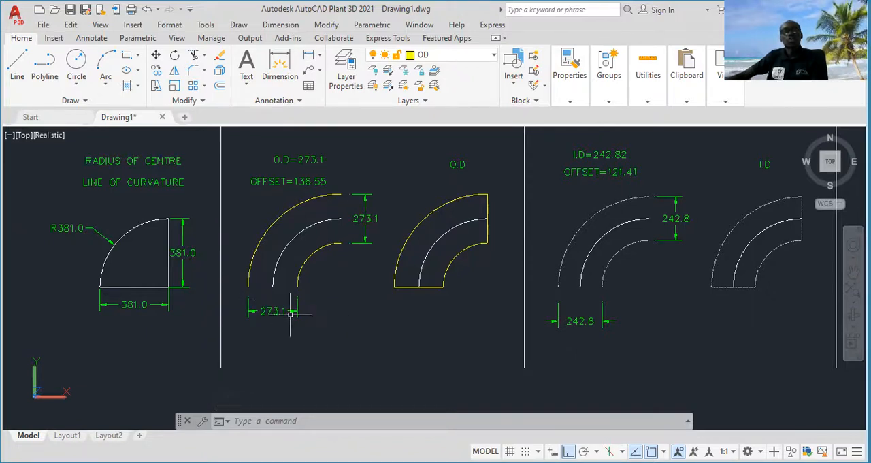
pyautogui.moveTo(273, 340); pyautogui.dragTo(342, 295, button='middle')
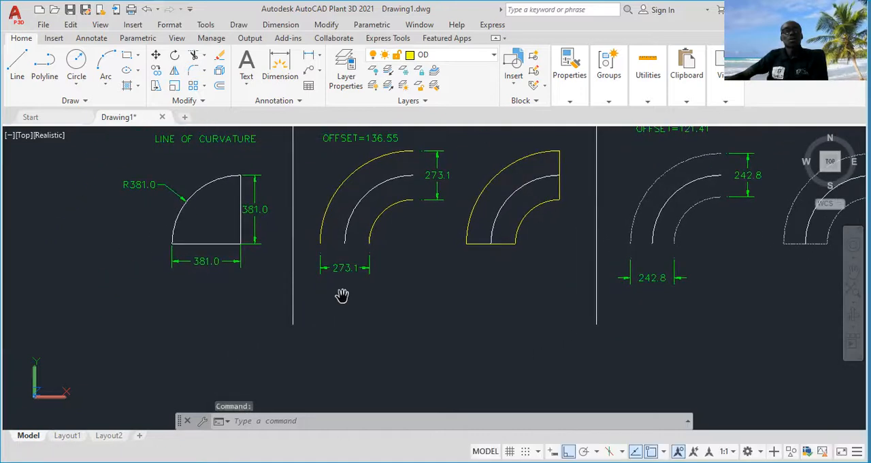
pyautogui.press('Escape')
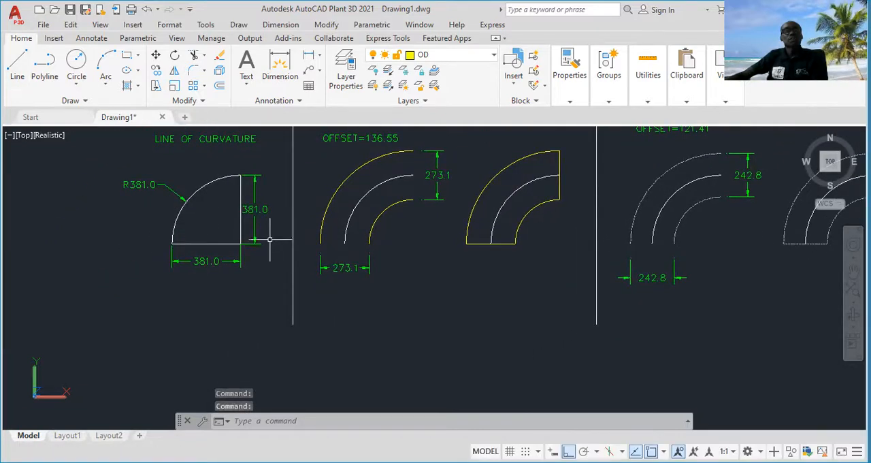
pyautogui.moveTo(392, 225); pyautogui.dragTo(377, 249, button='middle')
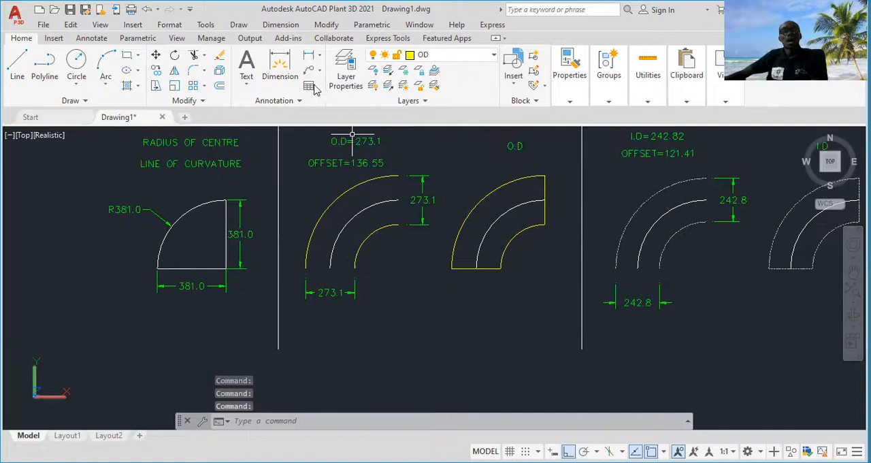
# Set the color of the ID layer to index color 9 in the layer properties
pyautogui.click(348, 68)
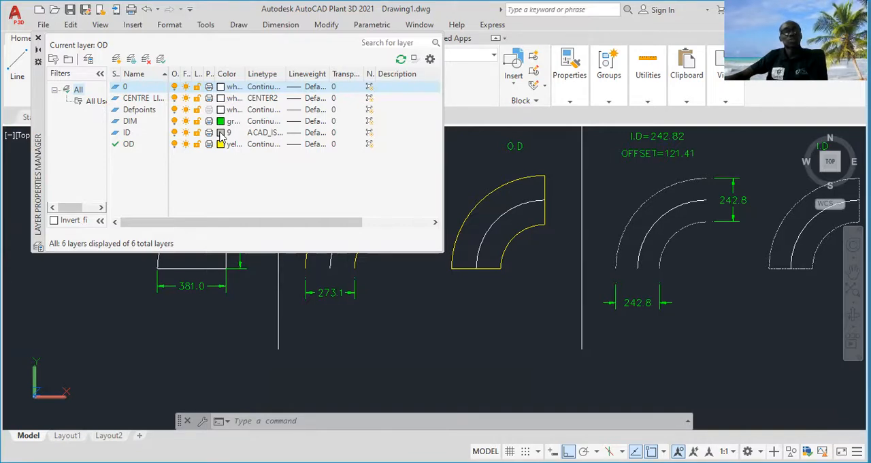
pyautogui.click(221, 133)
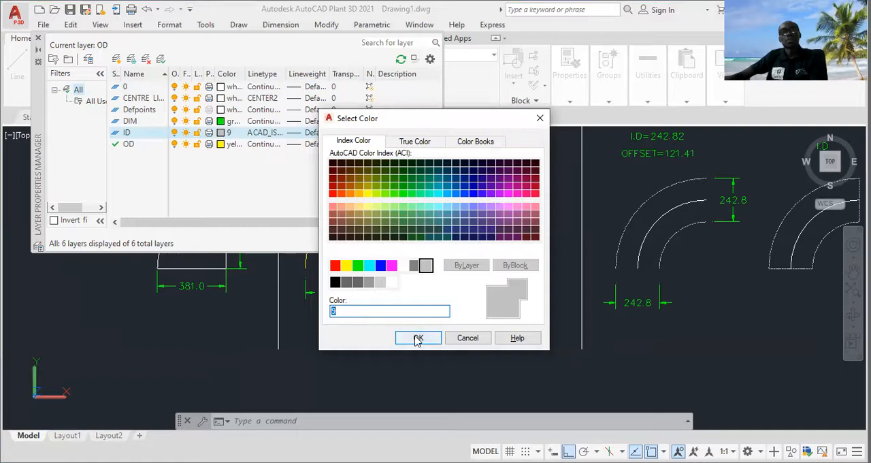
pyautogui.click(417, 142)
pyautogui.click(475, 141)
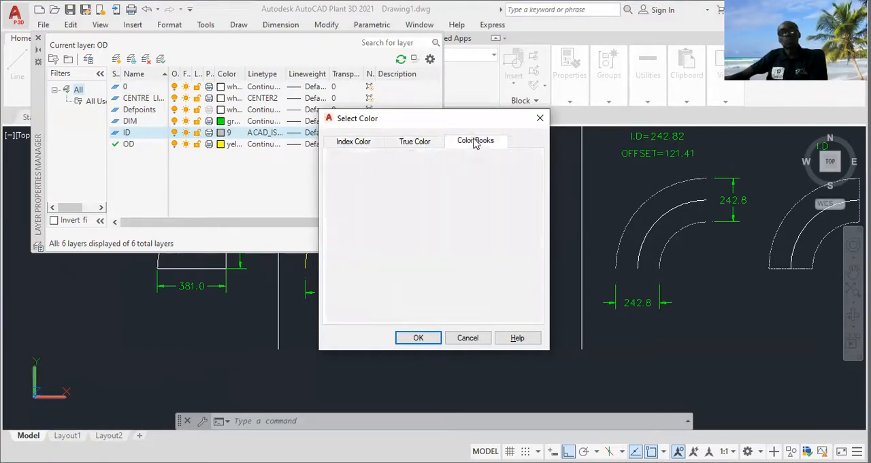
pyautogui.click(353, 144)
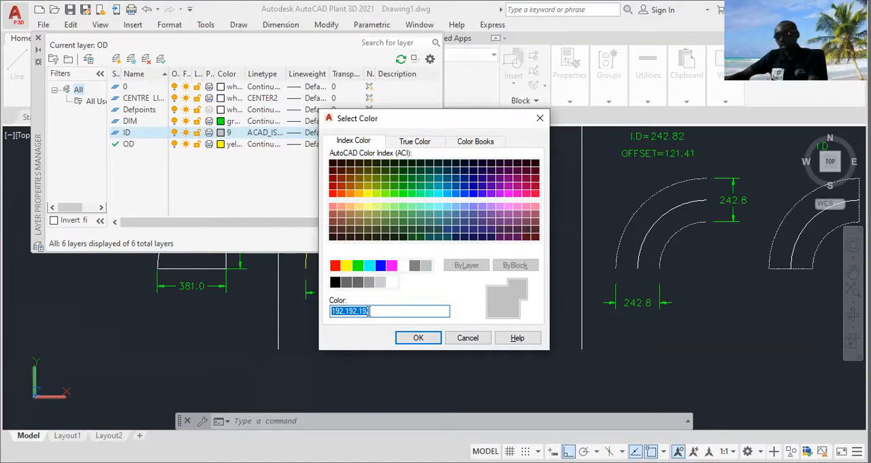
pyautogui.write('9')
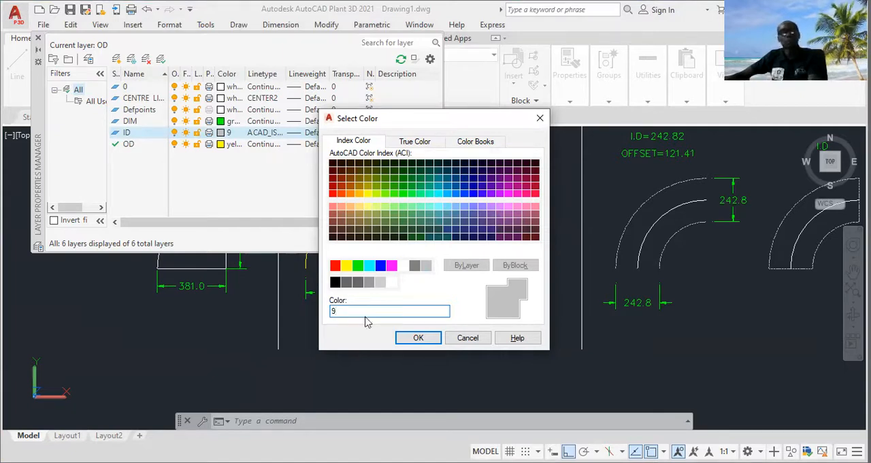
pyautogui.click(417, 339)
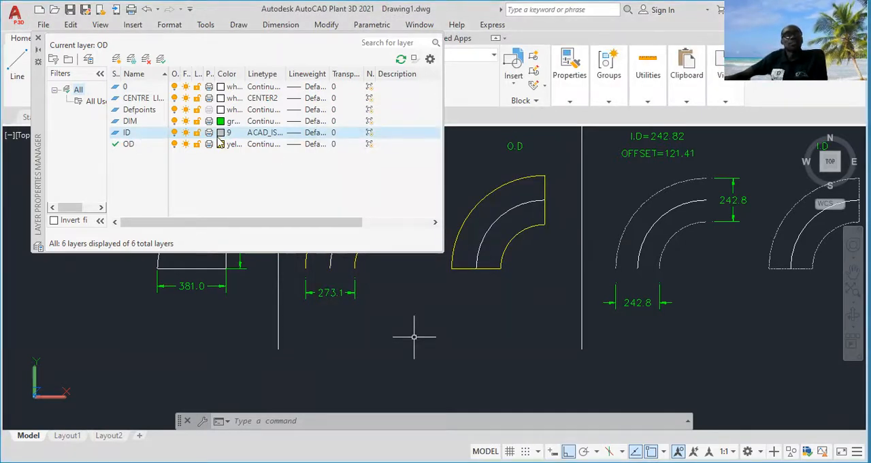
# Browse the loadable linetypes without loading any, and assign ACAD_ISO02W100 (ISO dash) to the ID layer
pyautogui.click(267, 134)
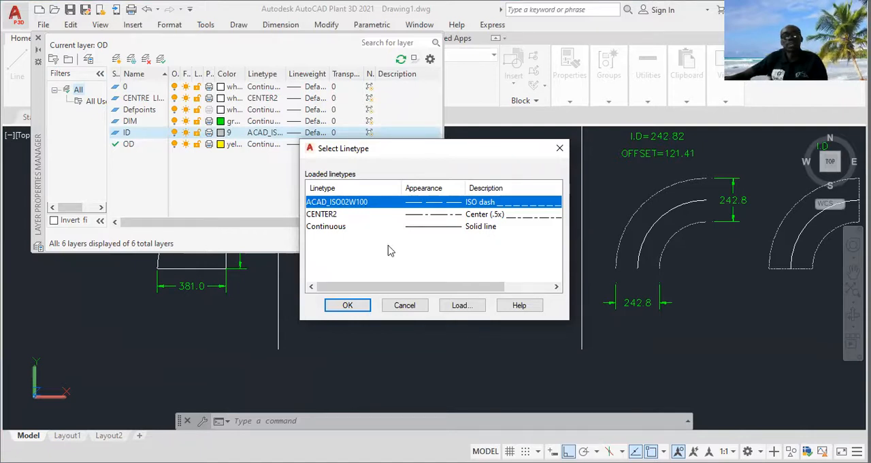
pyautogui.click(460, 306)
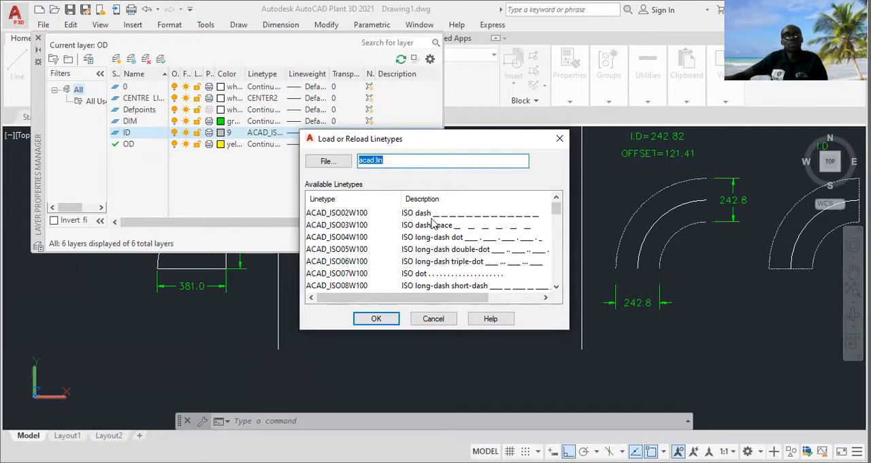
pyautogui.click(372, 216)
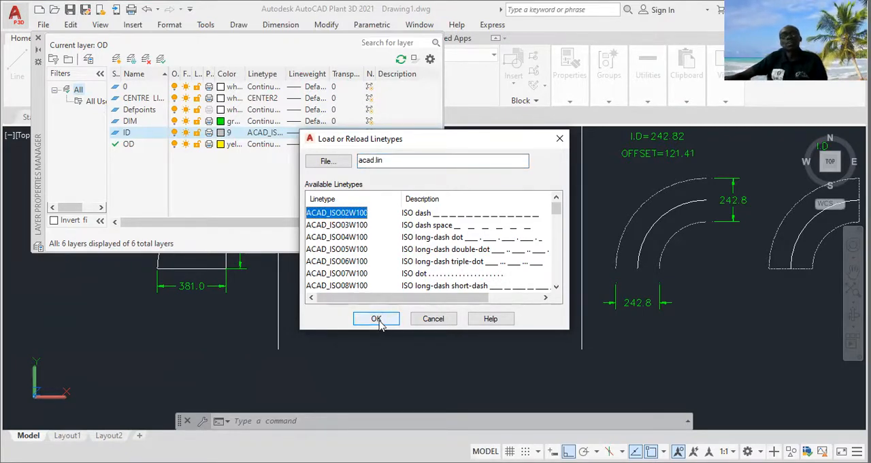
pyautogui.click(428, 320)
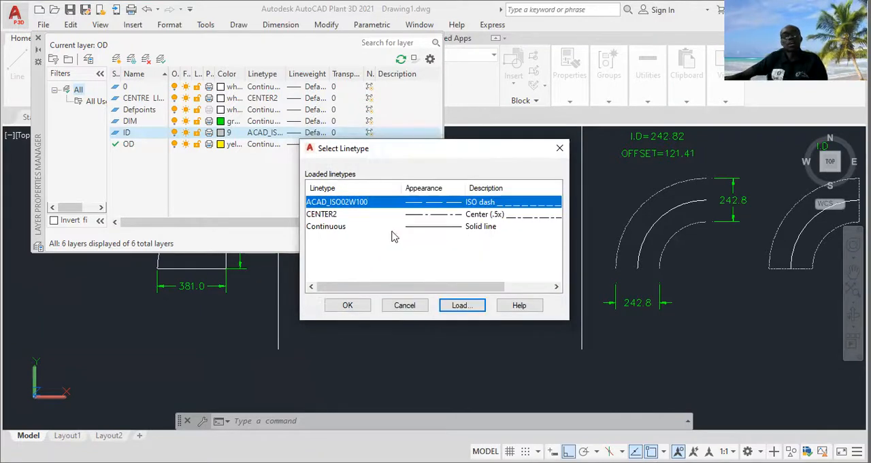
pyautogui.click(348, 306)
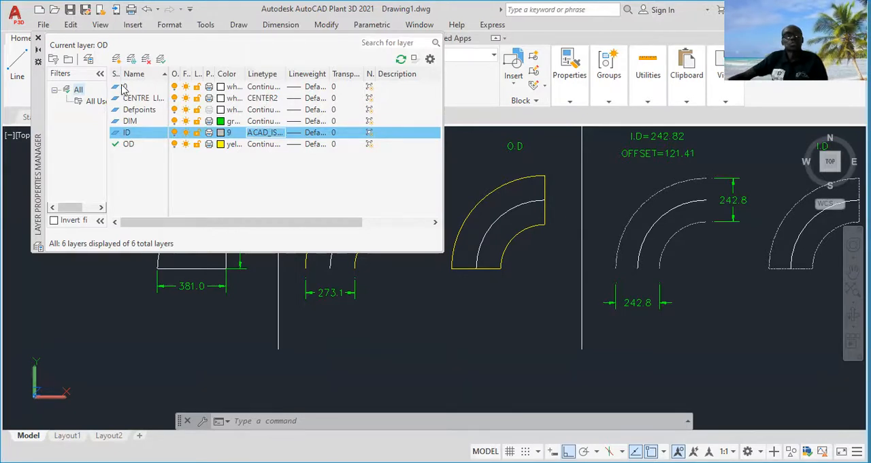
# Load the BORDER linetype from acad.lin, assign it to layer 0, and close the layer properties
pyautogui.click(263, 87)
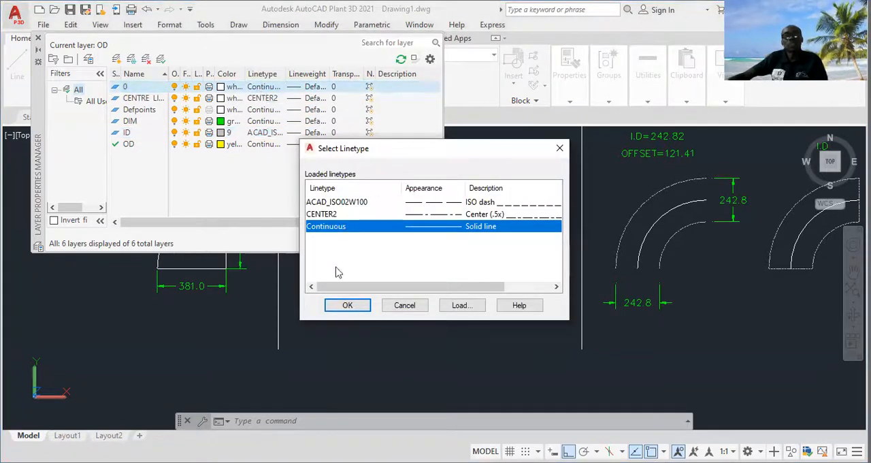
pyautogui.click(455, 307)
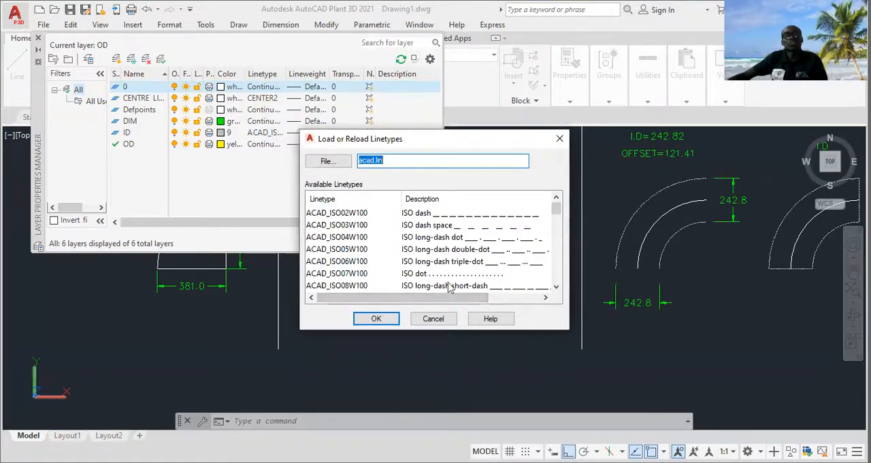
pyautogui.click(556, 288)
pyautogui.click(556, 287)
pyautogui.click(556, 287)
pyautogui.click(557, 287)
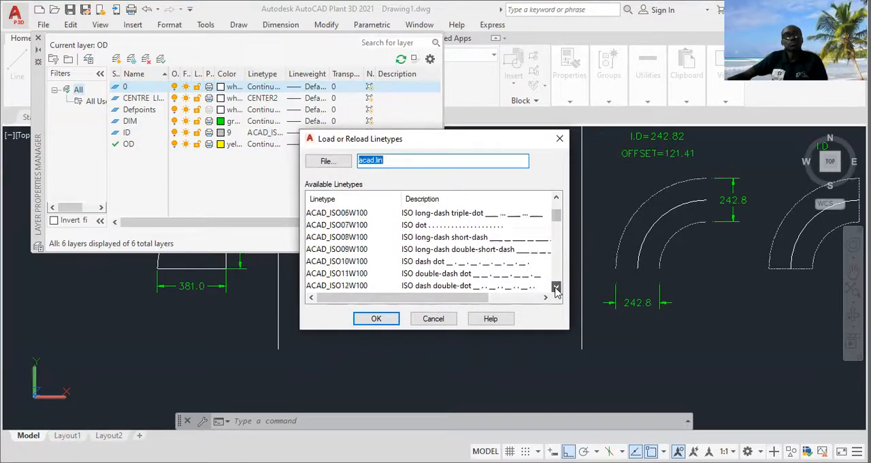
pyautogui.scroll(-3, 556, 289)
pyautogui.click(332, 239)
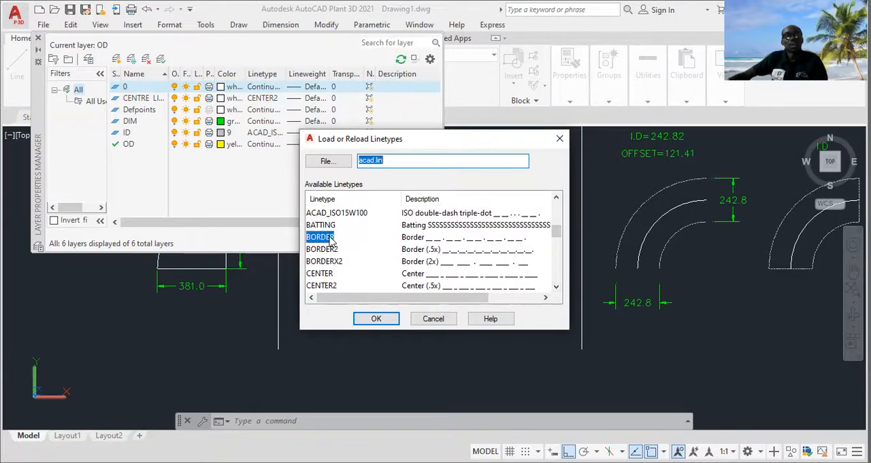
pyautogui.click(376, 319)
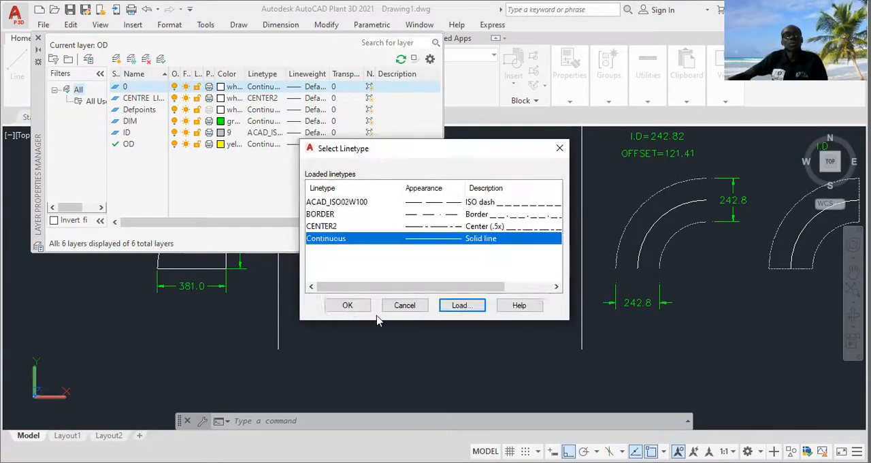
pyautogui.click(327, 216)
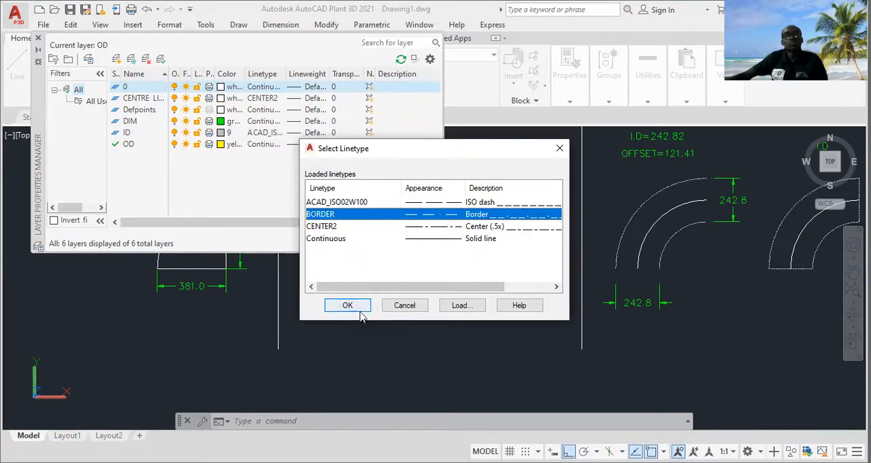
pyautogui.press('Return')
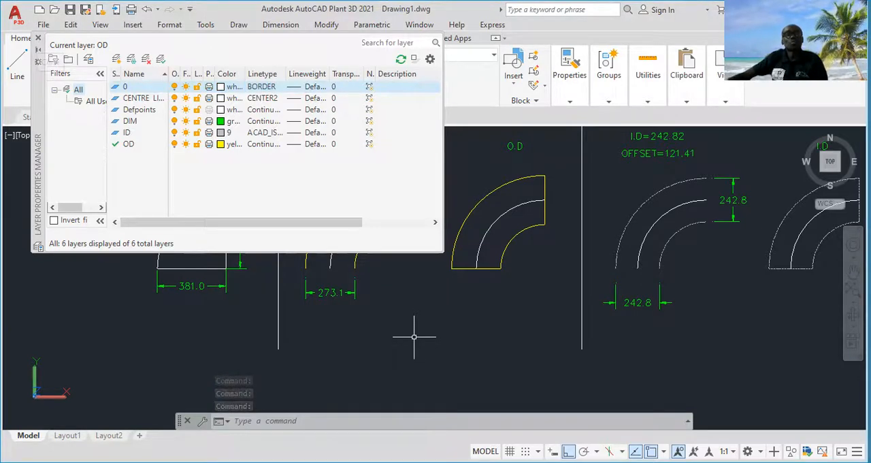
pyautogui.click(38, 38)
# Check which object snap modes are enabled for the drawing
pyautogui.moveTo(212, 292); pyautogui.dragTo(250, 254, button='middle')
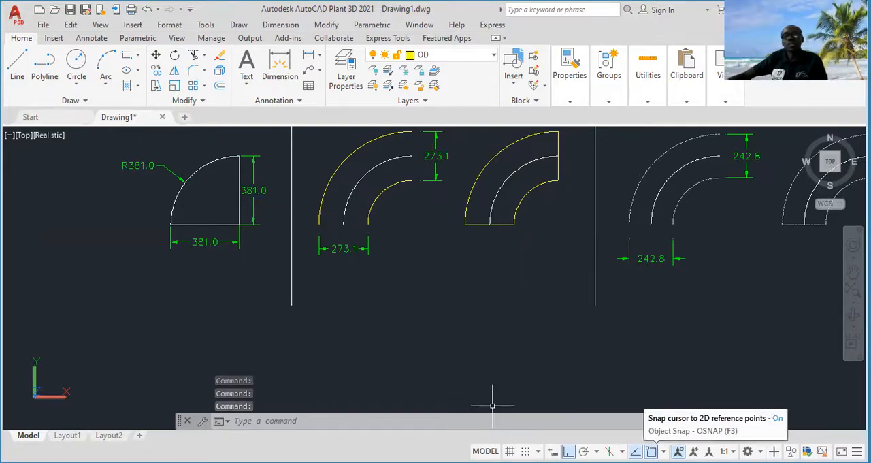
pyautogui.click(664, 451)
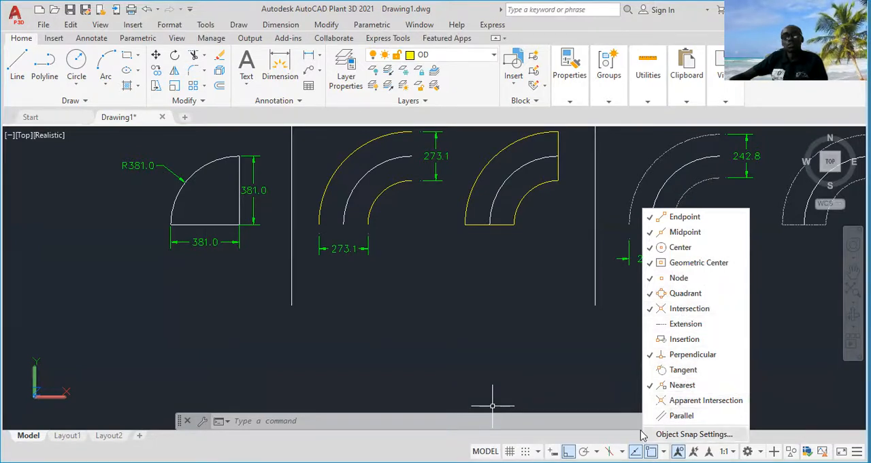
pyautogui.click(668, 441)
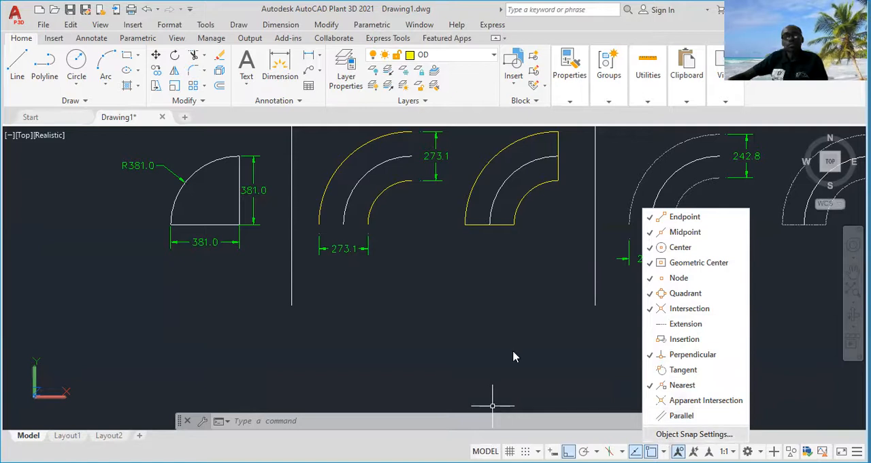
pyautogui.click(503, 363)
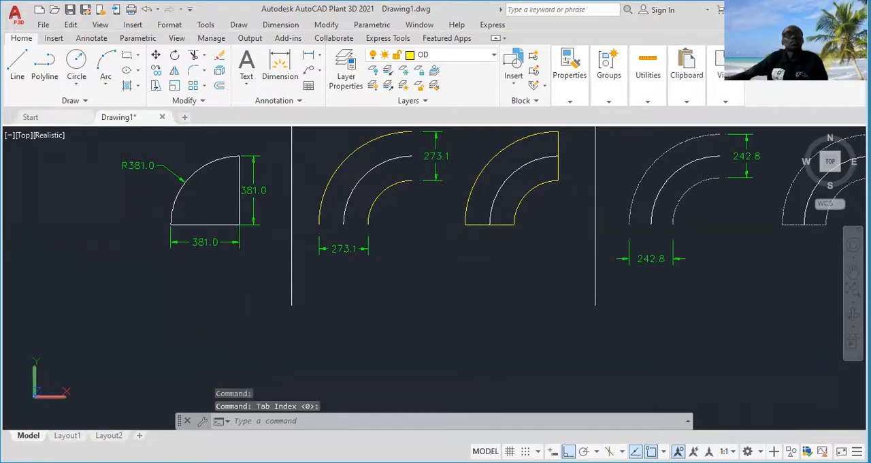
# Make CENTRE LINE the current layer
pyautogui.moveTo(253, 315); pyautogui.dragTo(255, 304, button='middle')
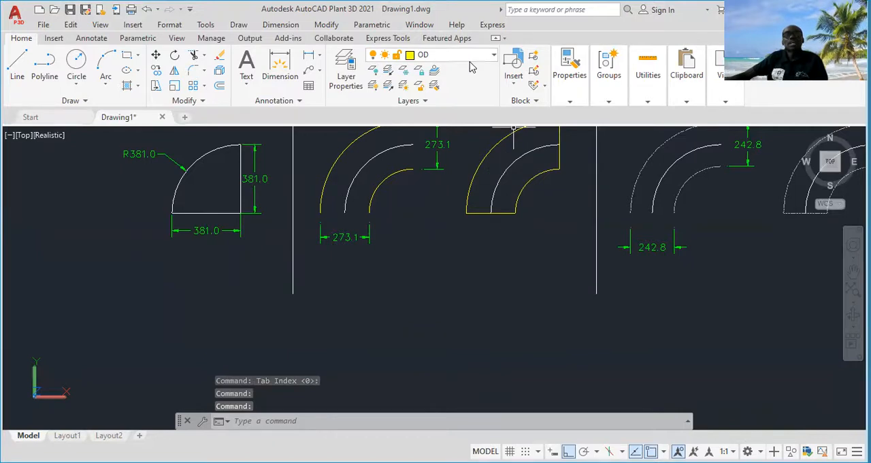
pyautogui.click(493, 56)
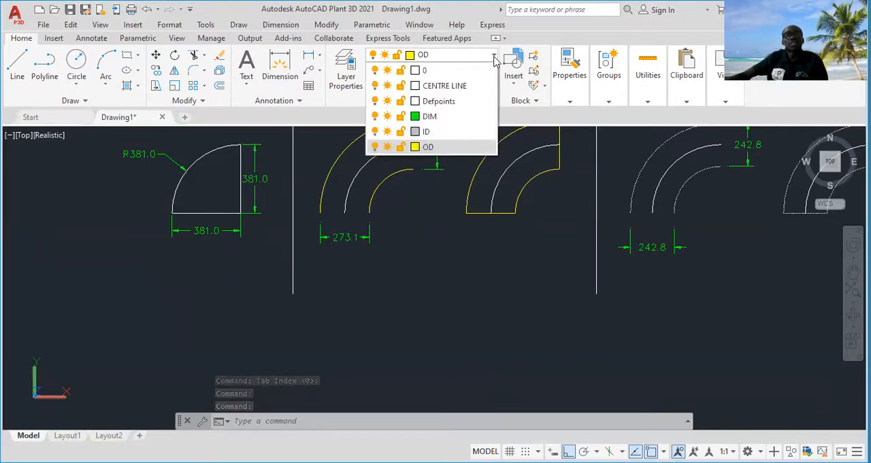
pyautogui.click(474, 86)
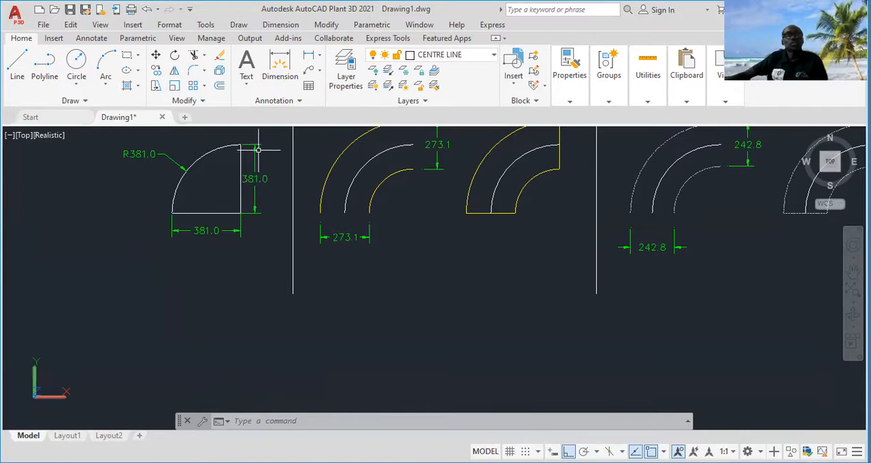
# Draw a vertical centre line 381 long, straight down from a free point below the reference R381.0 quadrant
pyautogui.click(13, 69)
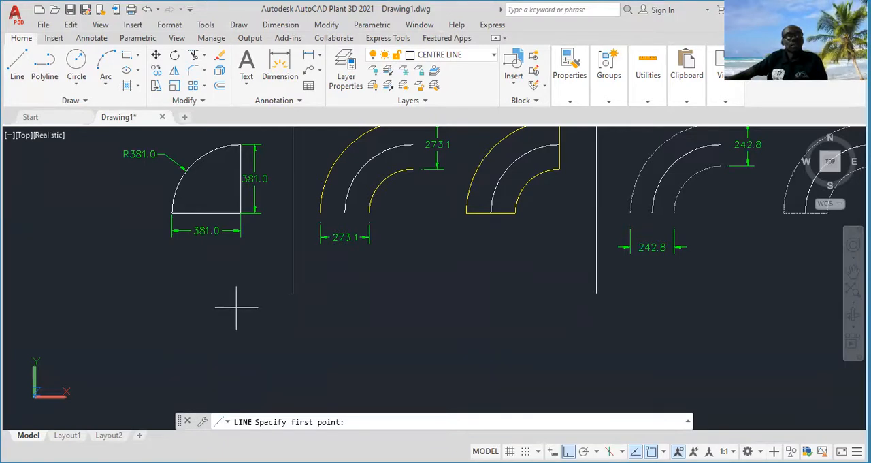
pyautogui.click(236, 307)
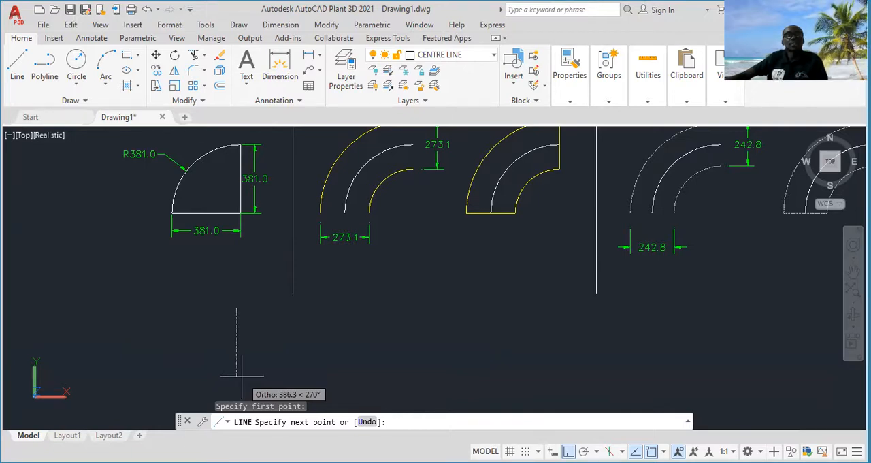
pyautogui.moveTo(241, 375); pyautogui.dragTo(245, 326, button='middle')
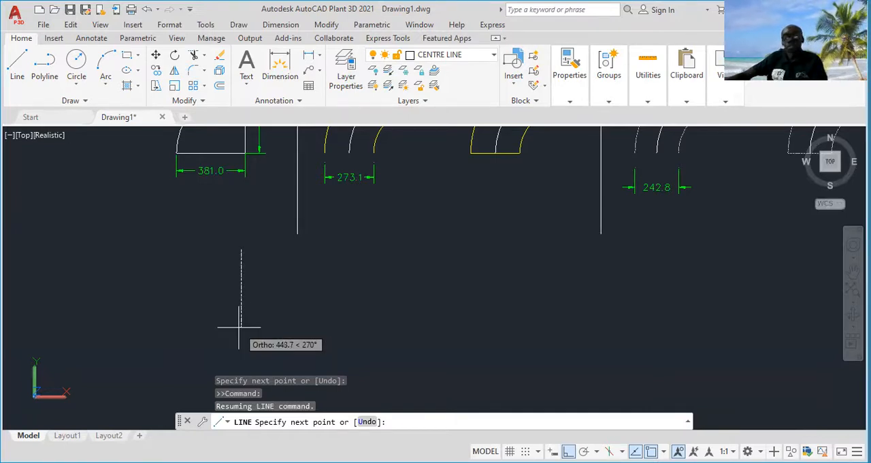
pyautogui.write('38')
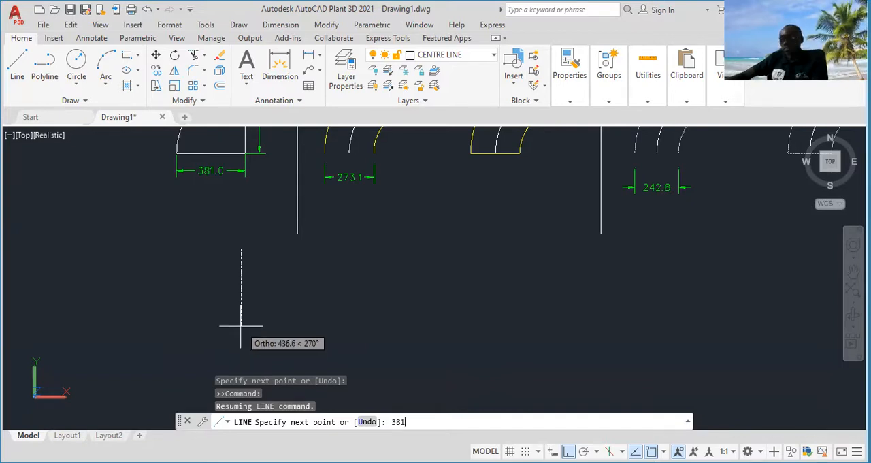
pyautogui.write('1')
pyautogui.press('Return')
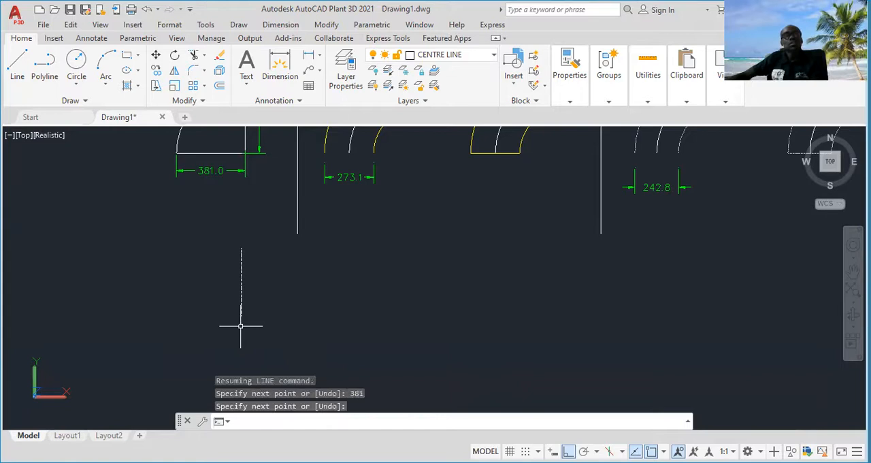
pyautogui.press('Return')
pyautogui.click(347, 76)
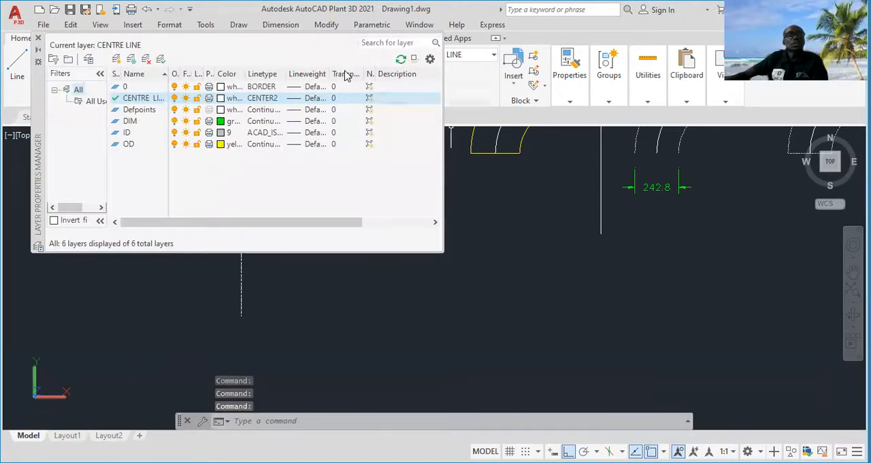
pyautogui.click(38, 38)
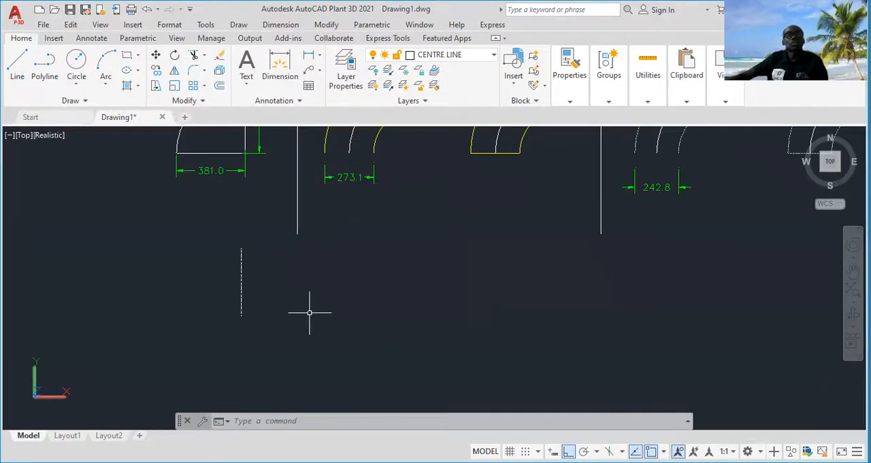
# Draw a horizontal line 381 long to the left from the lower end of the new vertical line
pyautogui.click(19, 71)
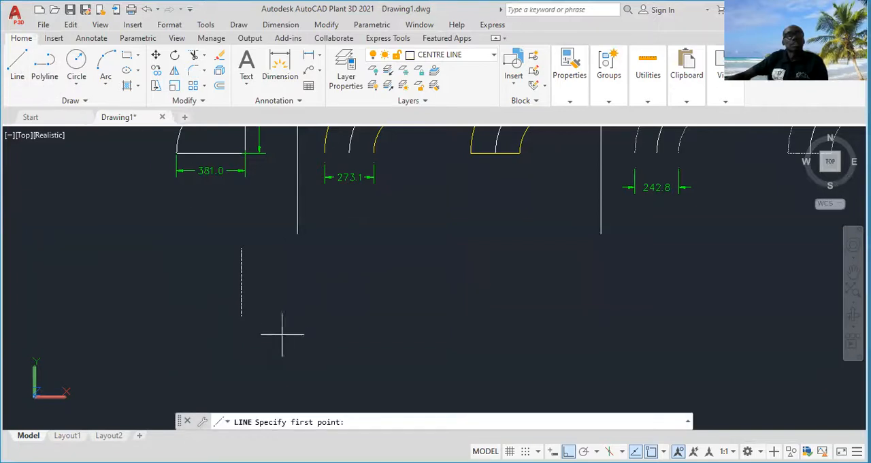
pyautogui.click(241, 316)
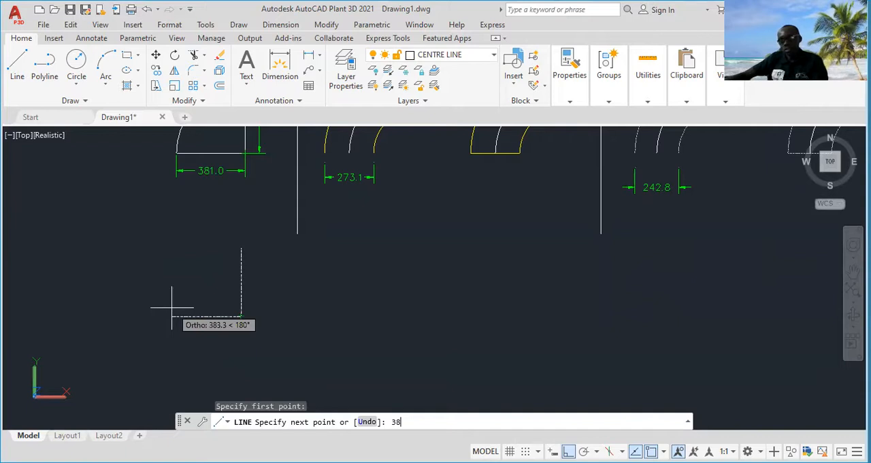
pyautogui.write('381')
pyautogui.press('Return')
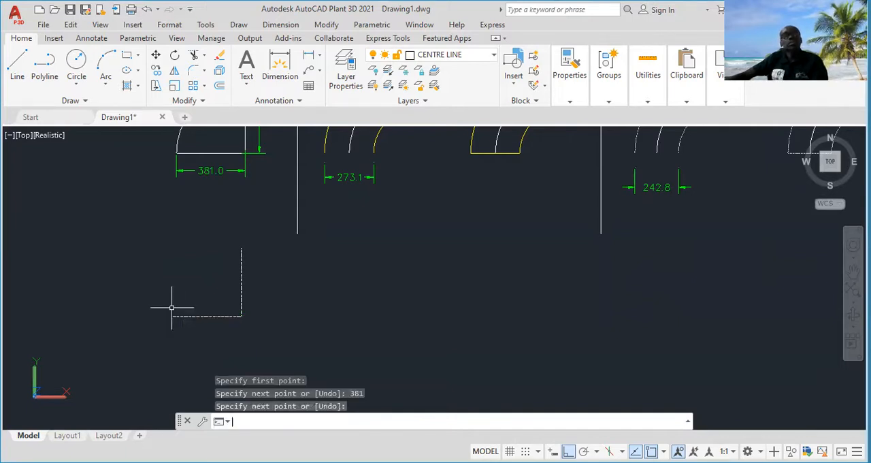
pyautogui.press('Return')
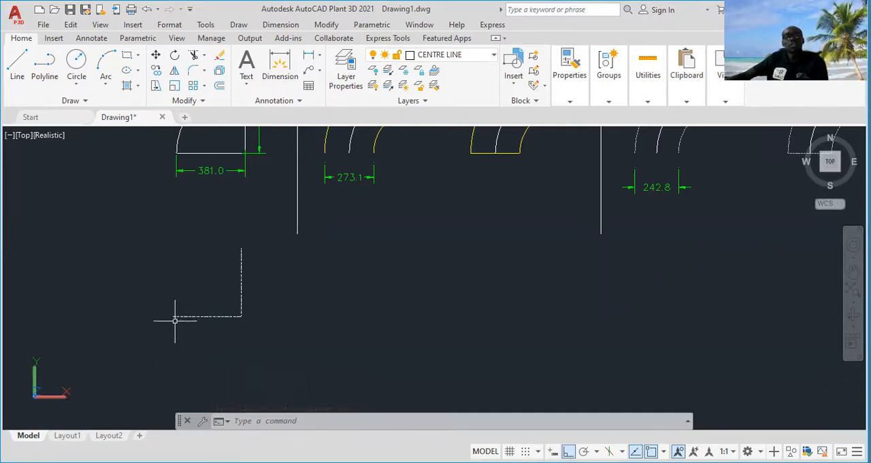
# Draw a centre-based arc about the lines' corner, from the vertical line's upper end to the horizontal line's left end
pyautogui.click(105, 64)
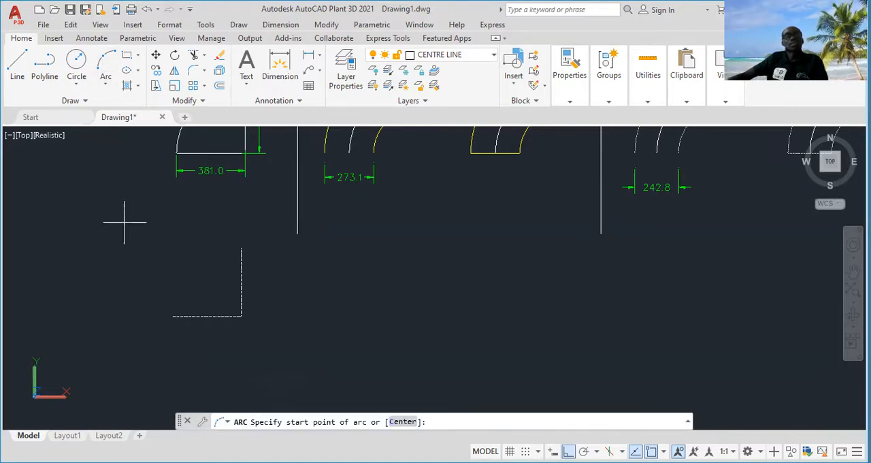
pyautogui.click(404, 423)
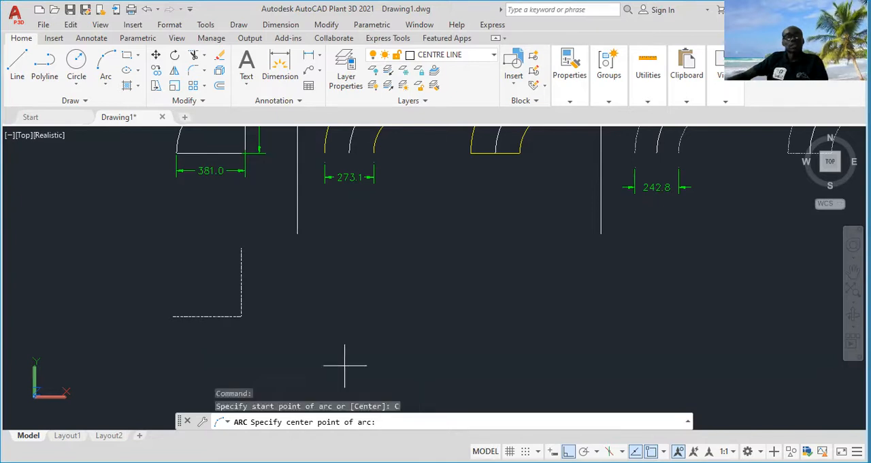
pyautogui.click(241, 316)
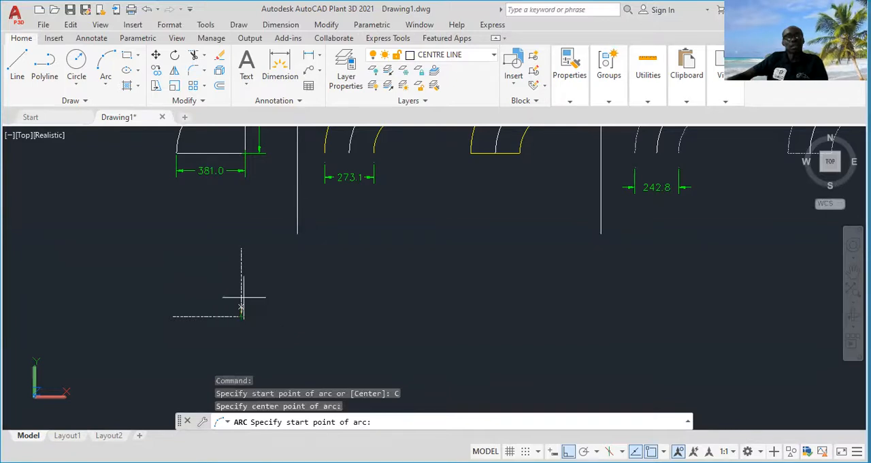
pyautogui.click(241, 296)
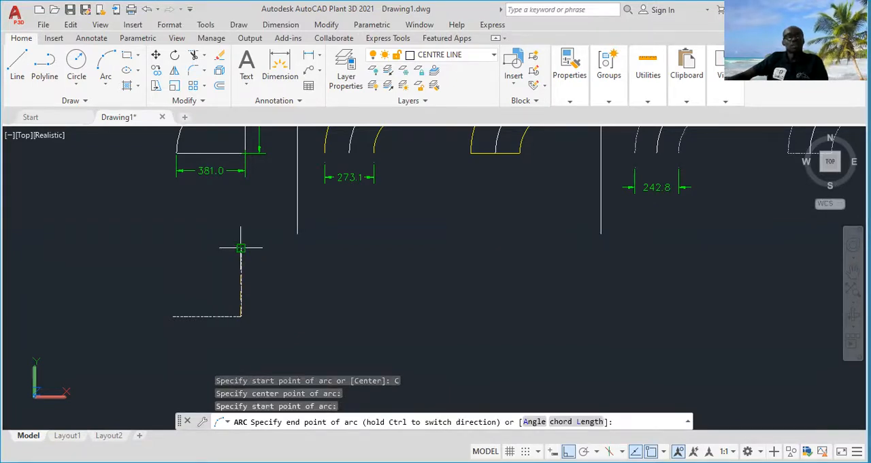
pyautogui.click(241, 248)
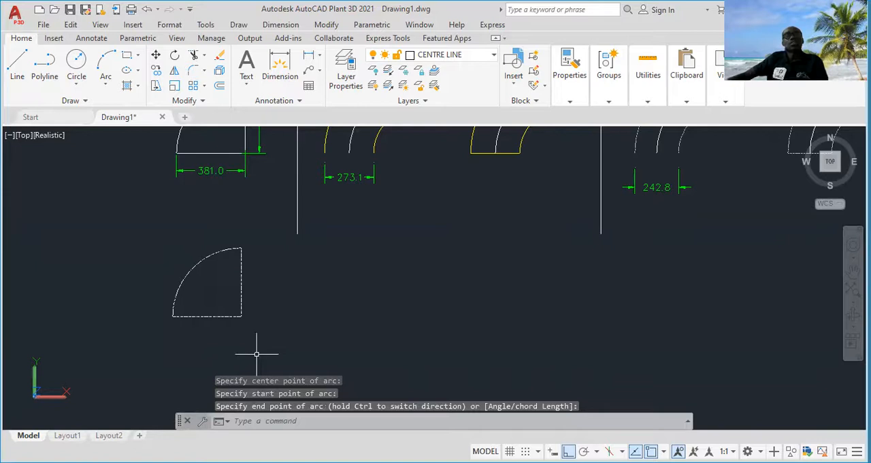
# Copy the new arc twice horizontally to the right of the centre-line quadrant
pyautogui.scroll(2, 224, 306)
pyautogui.scroll(-4, 226, 306)
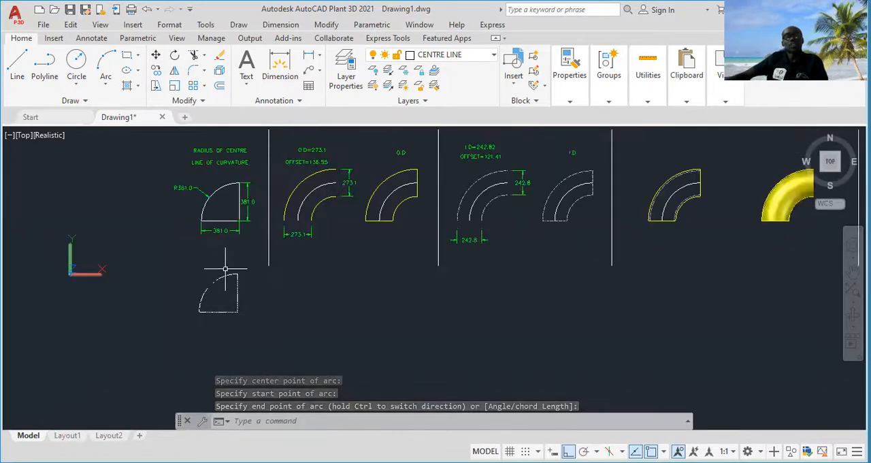
pyautogui.scroll(2, 224, 308)
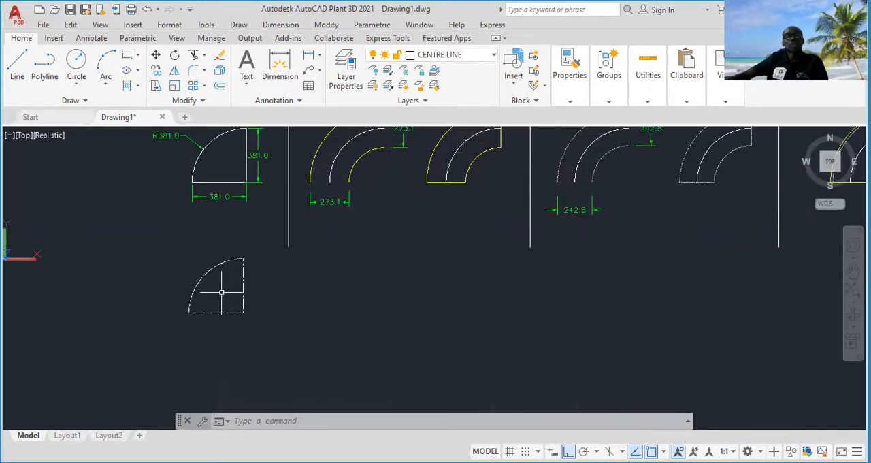
pyautogui.click(219, 292)
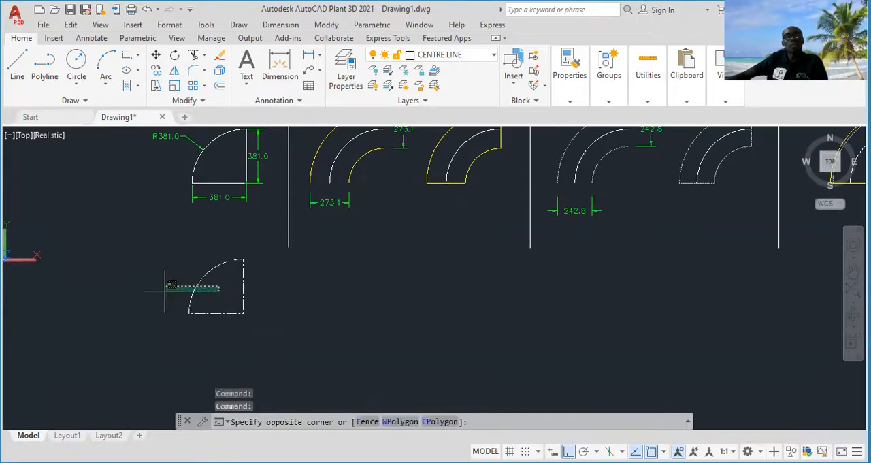
pyautogui.click(162, 294)
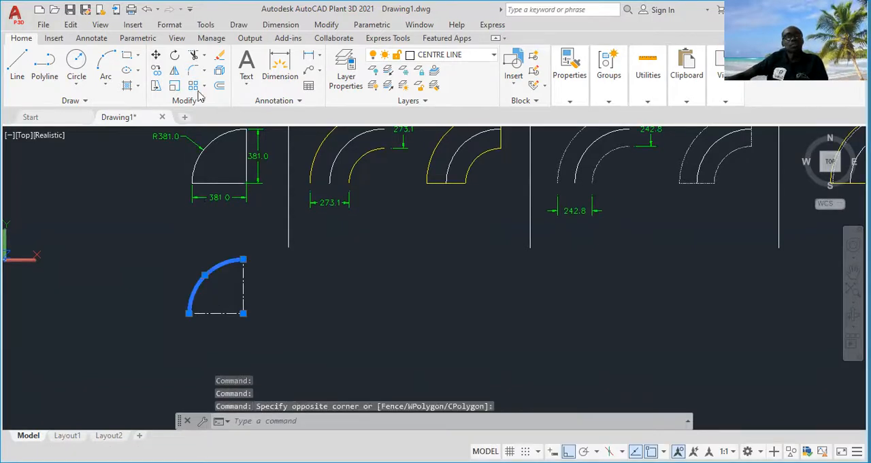
pyautogui.rightClick(197, 130)
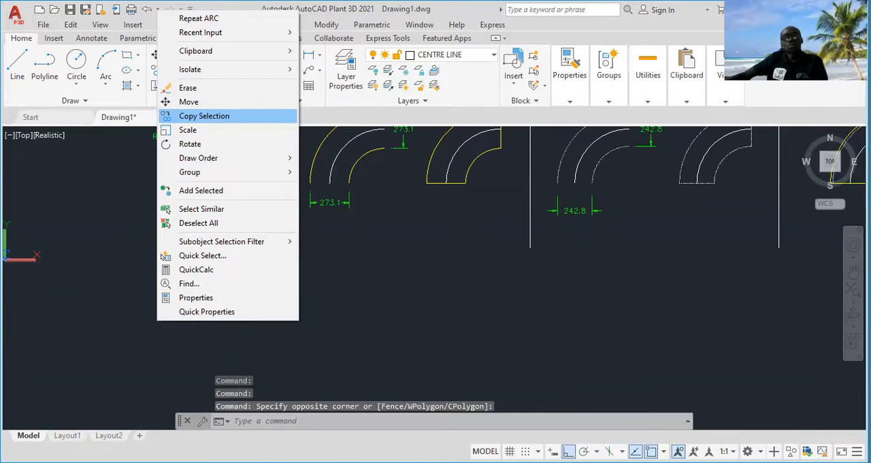
pyautogui.click(204, 116)
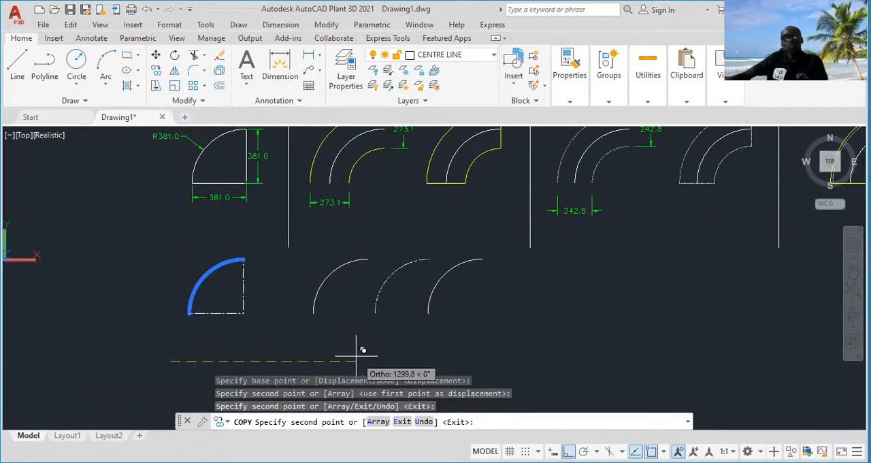
pyautogui.press('Escape')
# Erase the rightmost of the two arc copies
pyautogui.click(439, 301)
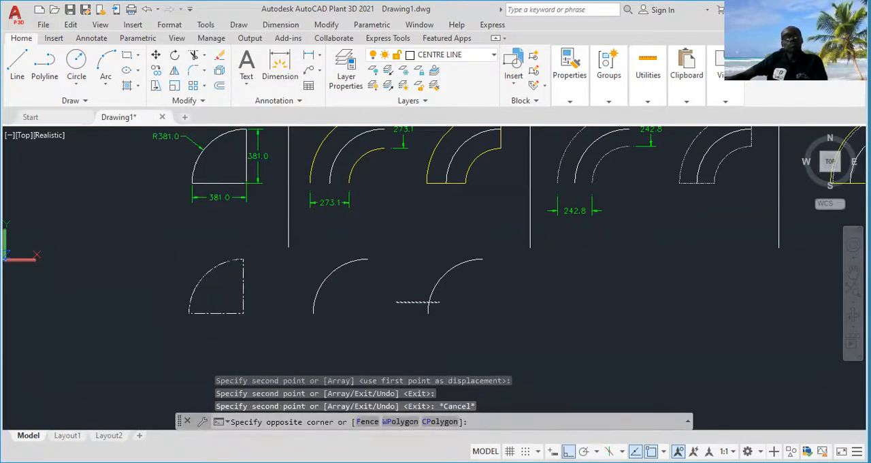
pyautogui.click(396, 302)
pyautogui.press('Delete')
# Move the remaining arc copy slightly to the right, beneath the O.D reference drawing
pyautogui.click(351, 290)
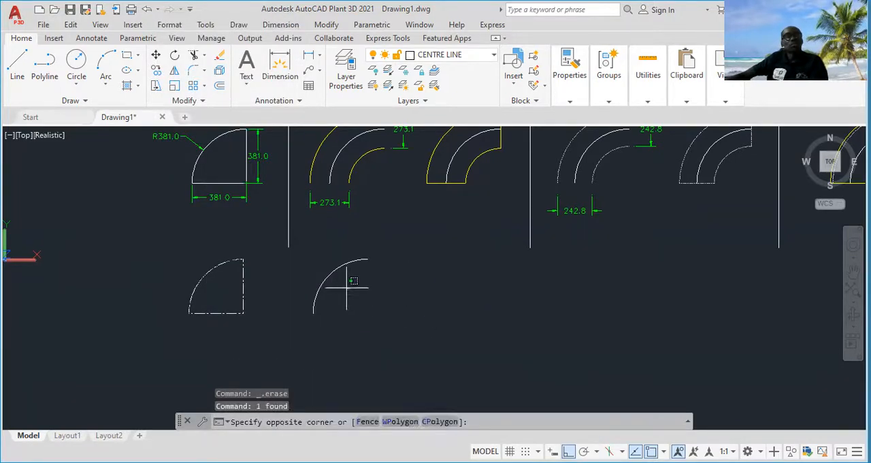
pyautogui.click(299, 289)
pyautogui.rightClick(351, 316)
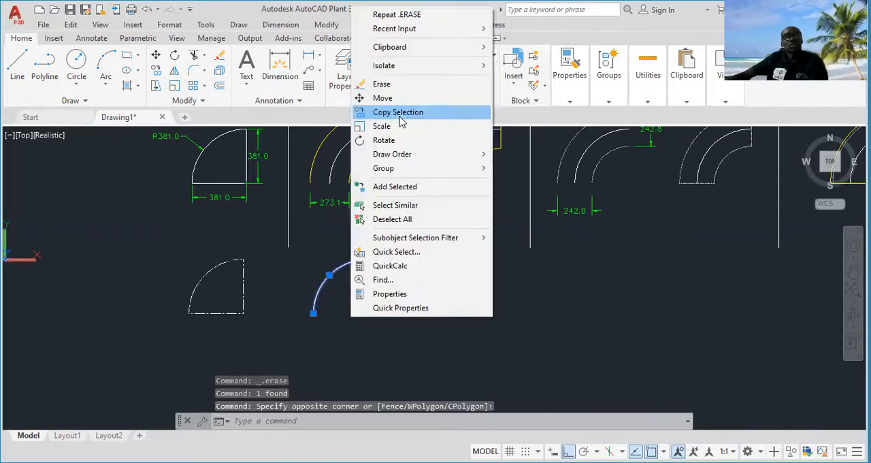
pyautogui.click(382, 98)
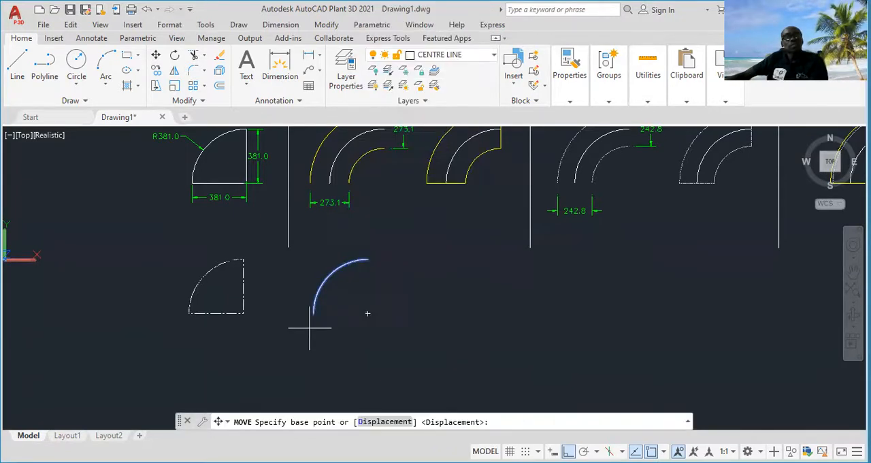
pyautogui.click(310, 328)
pyautogui.click(313, 329)
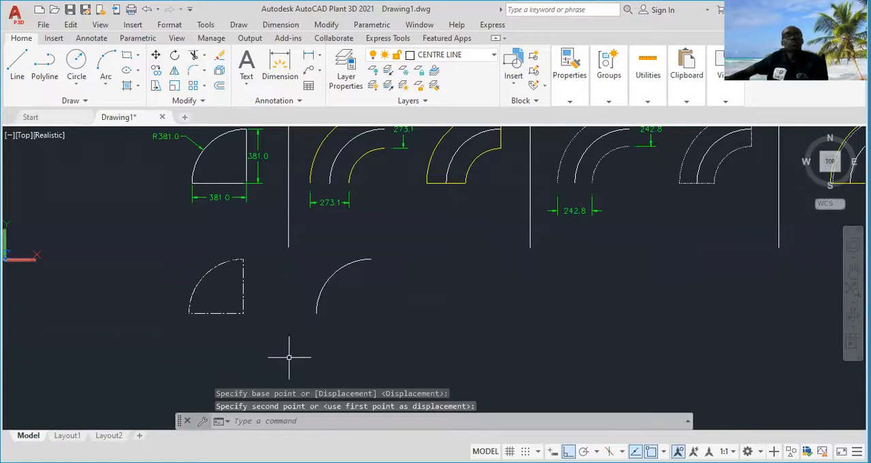
# Copy the arc beneath the O.D drawing horizontally to the right, placing it below the I.D reference drawing
pyautogui.moveTo(355, 312)
pyautogui.mouseDown(button='middle')
pyautogui.moveTo(334, 345)
pyautogui.moveTo(322, 318)
pyautogui.mouseUp(button='middle')
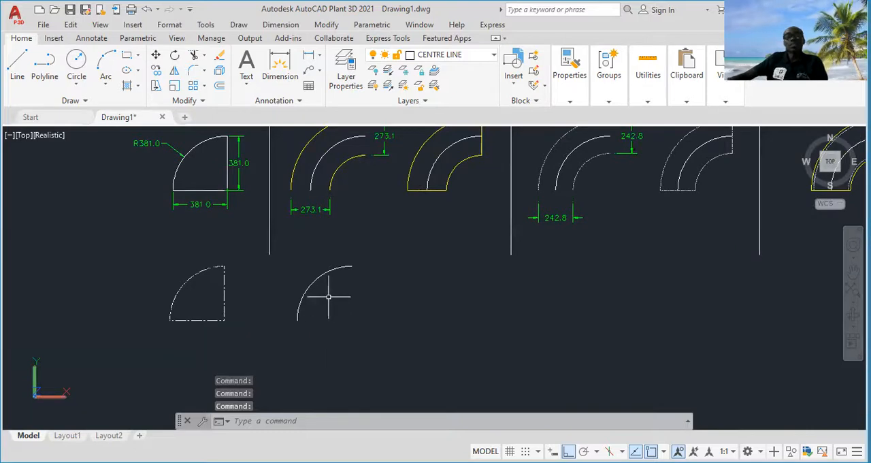
pyautogui.click(329, 296)
pyautogui.click(285, 279)
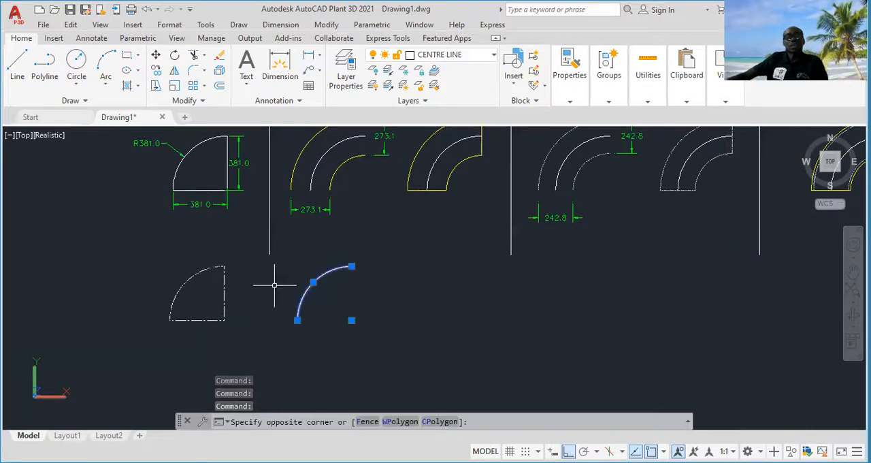
pyautogui.rightClick(345, 310)
pyautogui.click(398, 258)
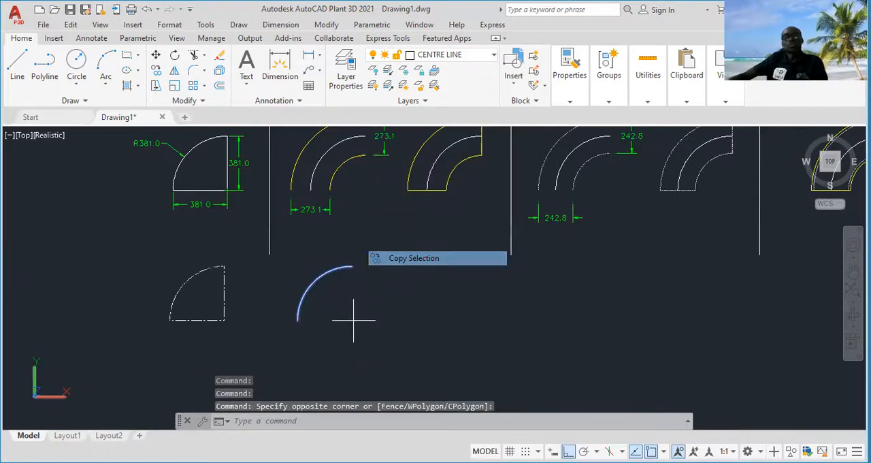
pyautogui.click(352, 320)
pyautogui.click(594, 320)
pyautogui.press('Escape')
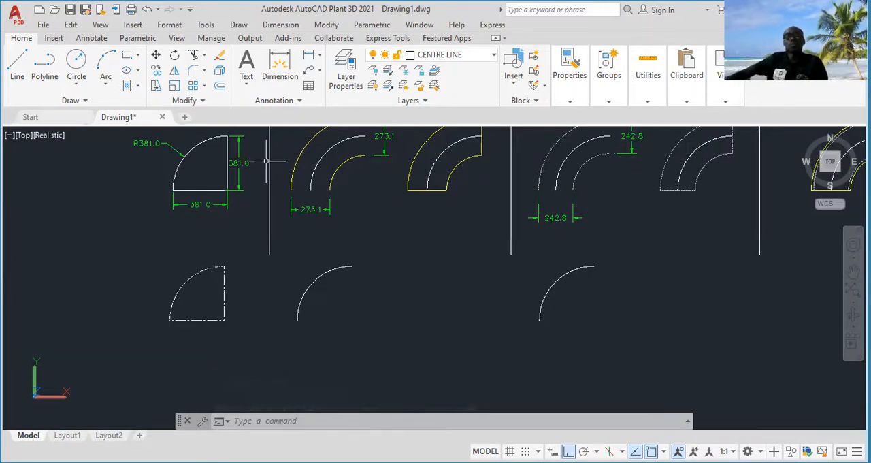
# Examine the O.D and offset notes above the O.D reference drawing
pyautogui.moveTo(364, 282); pyautogui.dragTo(362, 321, button='middle')
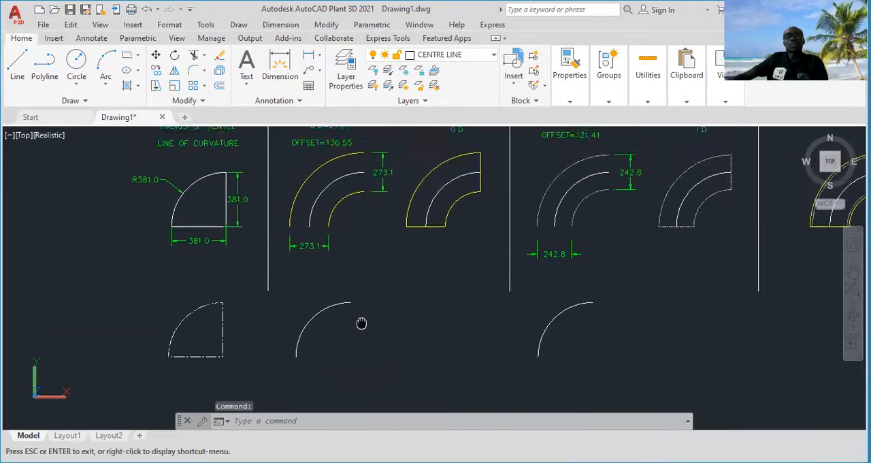
pyautogui.moveTo(363, 293); pyautogui.dragTo(371, 331, button='middle')
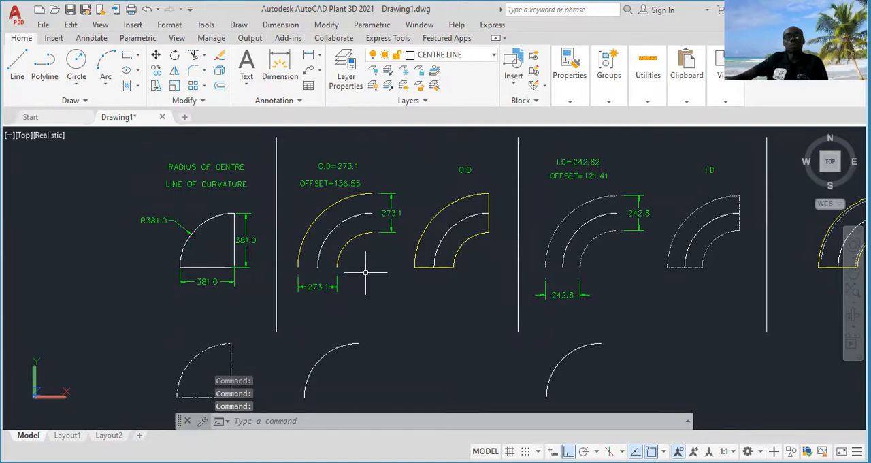
pyautogui.scroll(5, 340, 166)
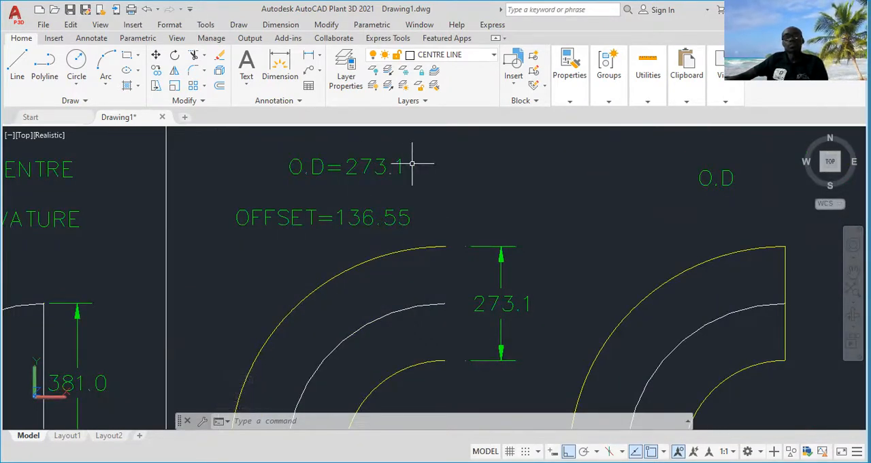
pyautogui.scroll(-6, 410, 176)
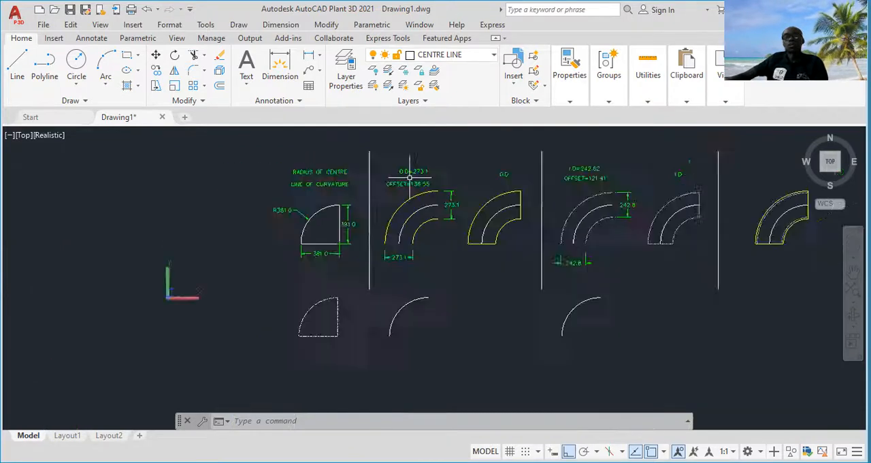
pyautogui.scroll(3, 401, 170)
pyautogui.scroll(-2, 419, 259)
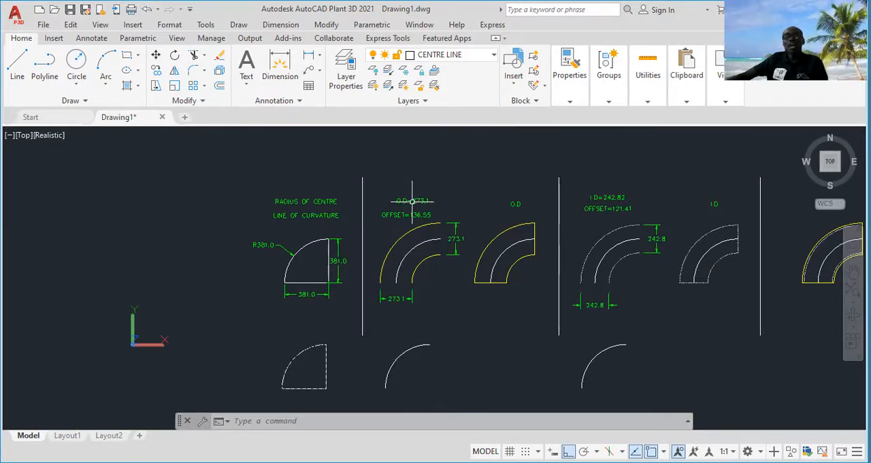
# Compare the O.D reference drawing's notes and dimensions with the centre-line arc copied beneath it
pyautogui.scroll(3, 412, 201)
pyautogui.scroll(2, 392, 202)
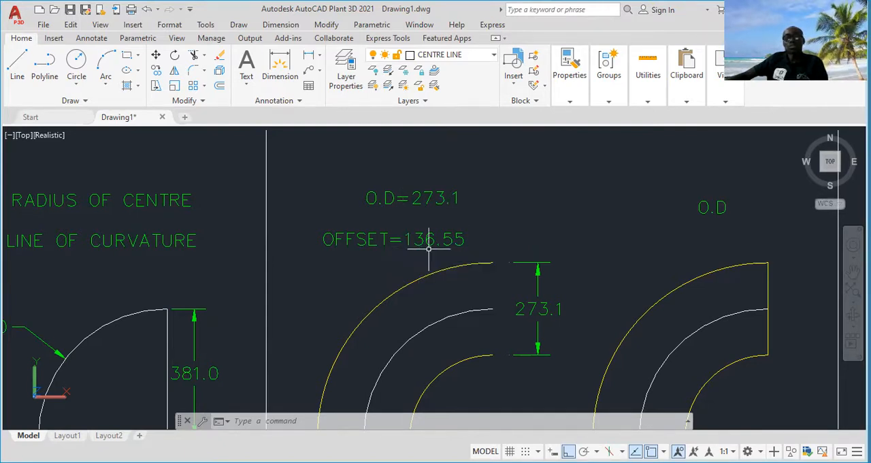
pyautogui.scroll(-4, 450, 252)
pyautogui.moveTo(454, 253); pyautogui.dragTo(453, 222, button='middle')
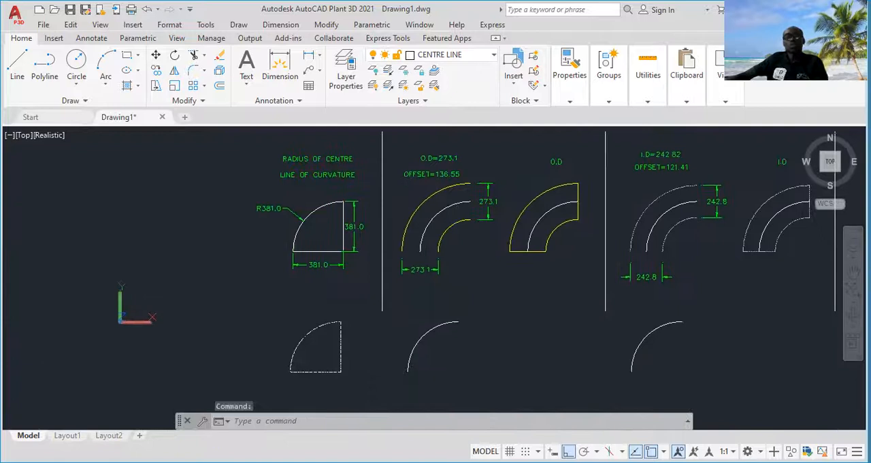
pyautogui.scroll(2, 439, 330)
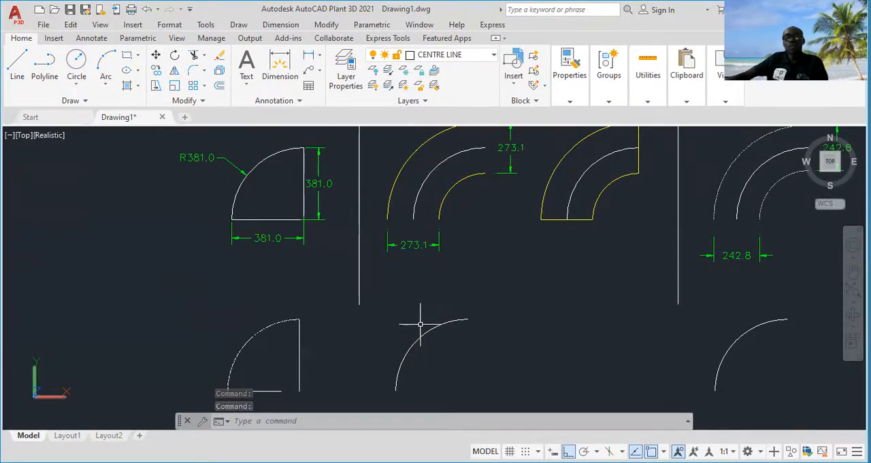
pyautogui.scroll(-4, 429, 337)
pyautogui.scroll(5, 416, 238)
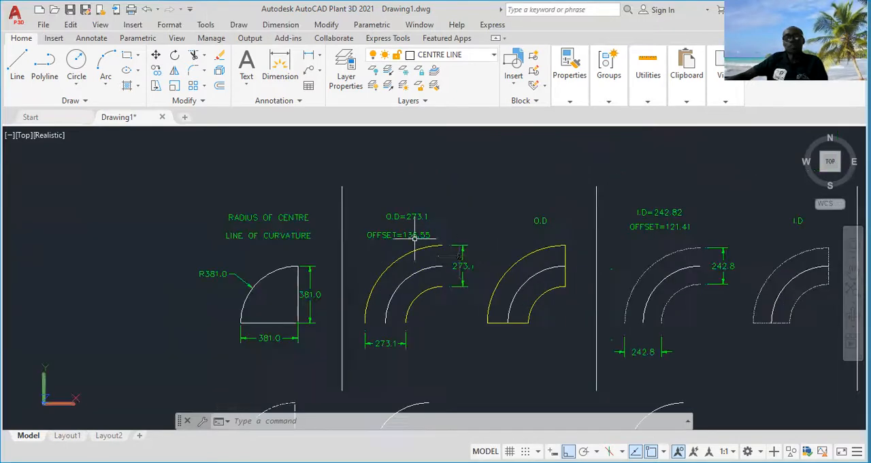
pyautogui.scroll(-2, 429, 272)
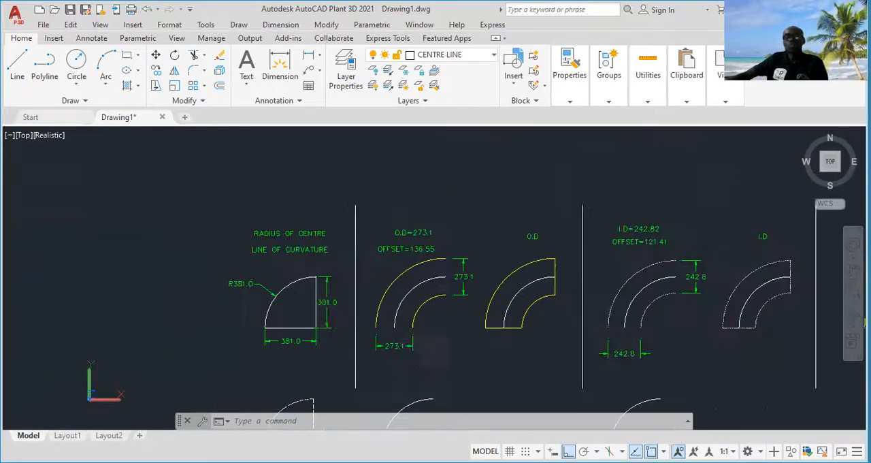
pyautogui.moveTo(414, 345); pyautogui.dragTo(418, 272, button='middle')
pyautogui.scroll(2, 400, 341)
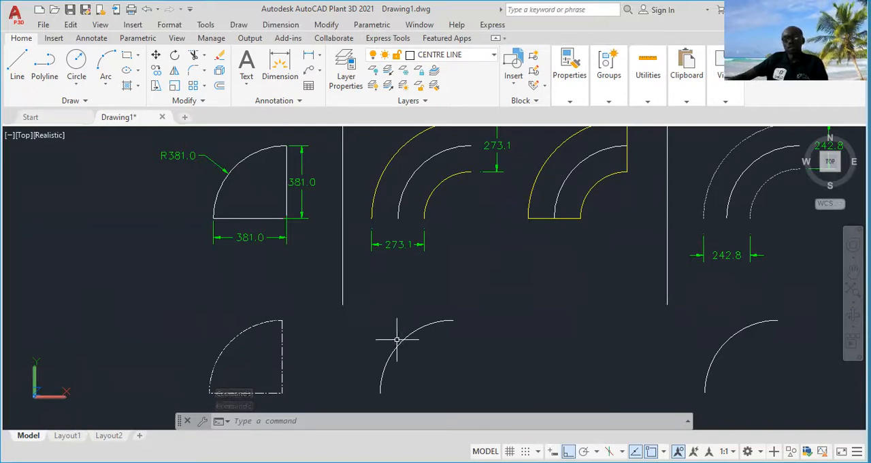
# Offset the centre-line arc beneath the O.D reference drawing by 136.55 towards both its outer and inner sides
pyautogui.write('o')
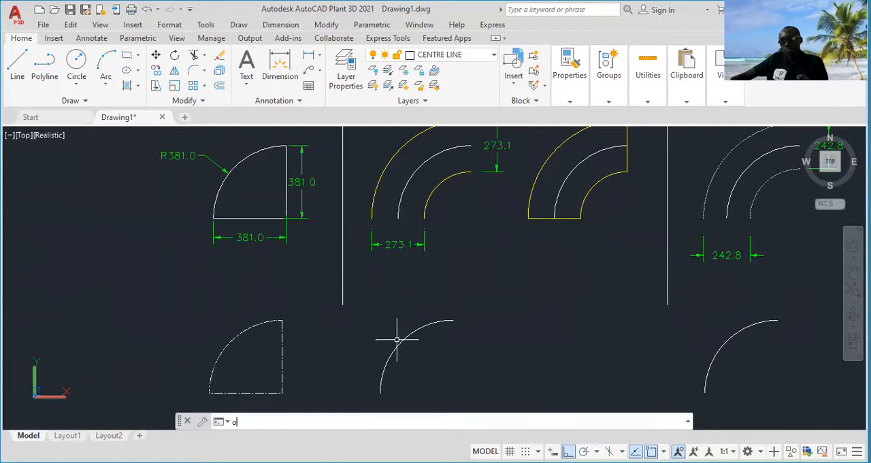
pyautogui.write('ffsw')
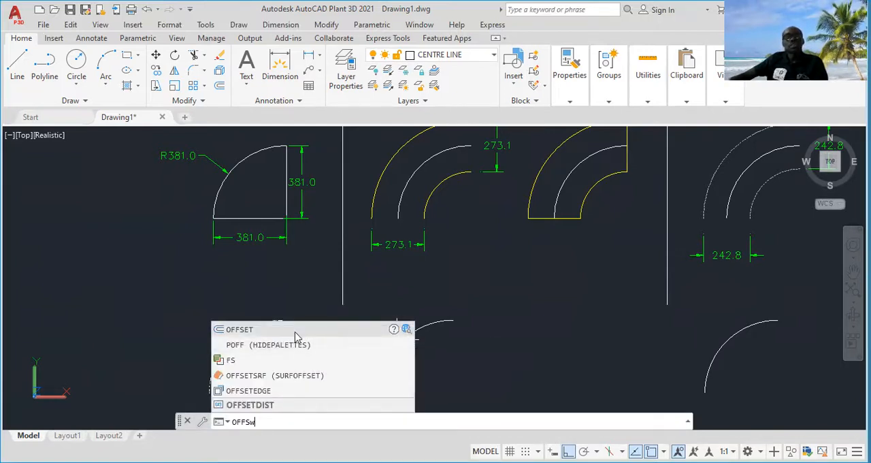
pyautogui.click(296, 331)
pyautogui.moveTo(346, 314); pyautogui.dragTo(334, 360, button='middle')
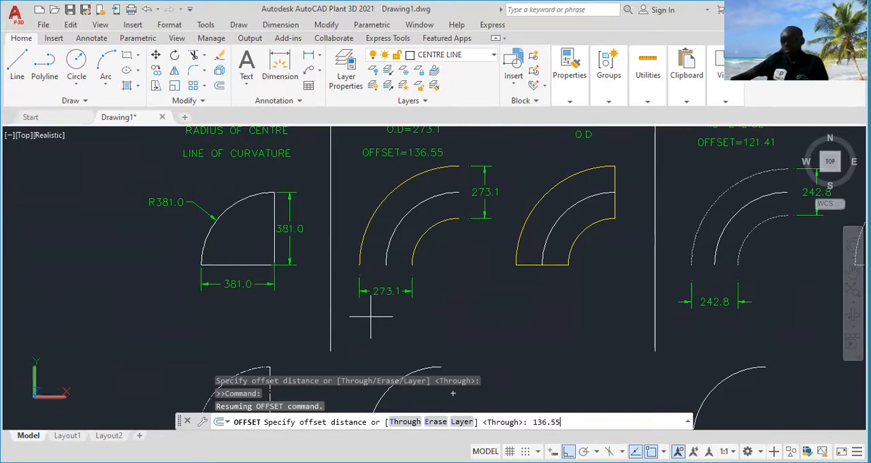
pyautogui.press('Return')
pyautogui.moveTo(435, 307); pyautogui.dragTo(435, 234, button='middle')
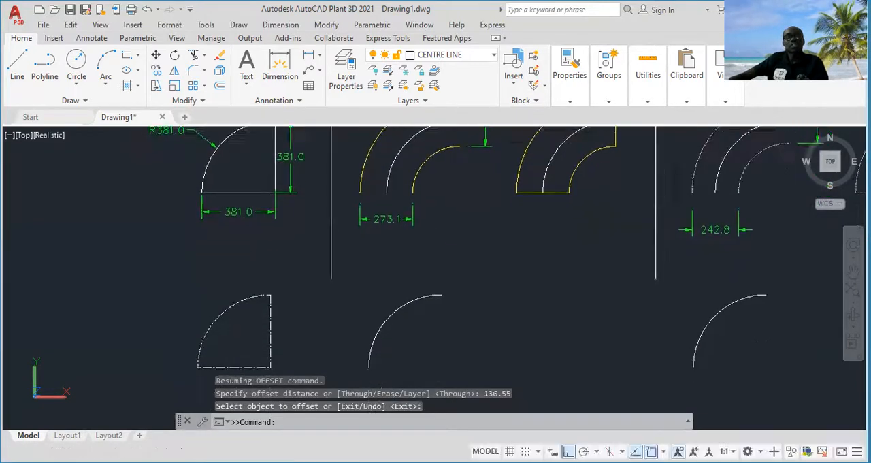
pyautogui.click(397, 309)
pyautogui.click(358, 289)
pyautogui.click(397, 309)
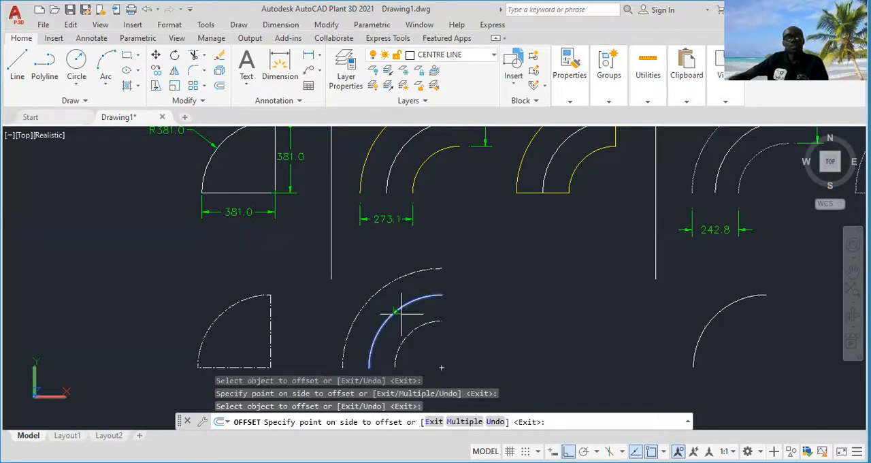
pyautogui.click(450, 338)
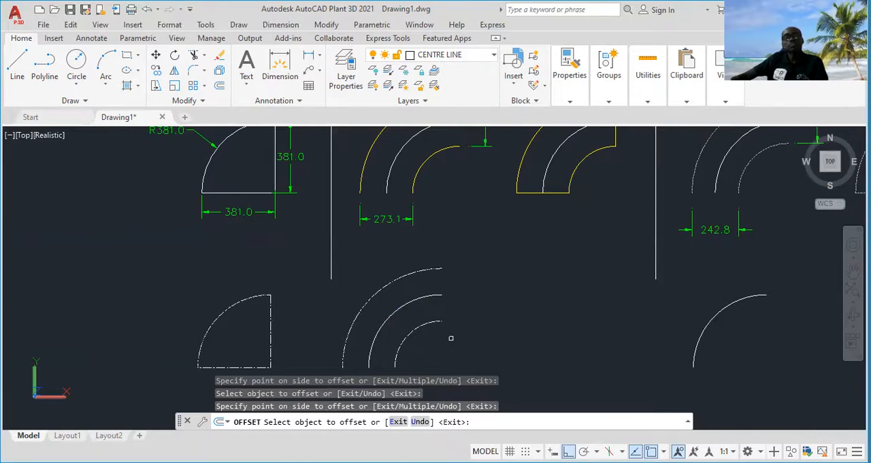
pyautogui.press('Escape')
# Assign the inner and outer offset arcs to the OD layer
pyautogui.moveTo(451, 342); pyautogui.dragTo(446, 313, button='middle')
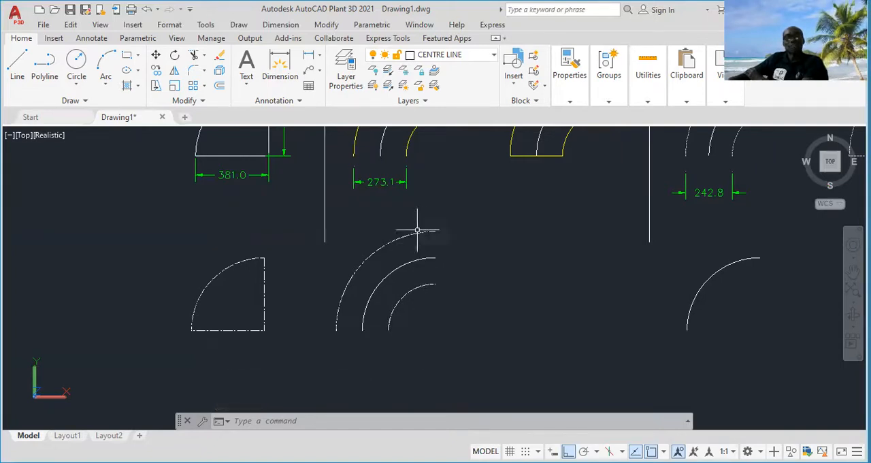
pyautogui.click(419, 305)
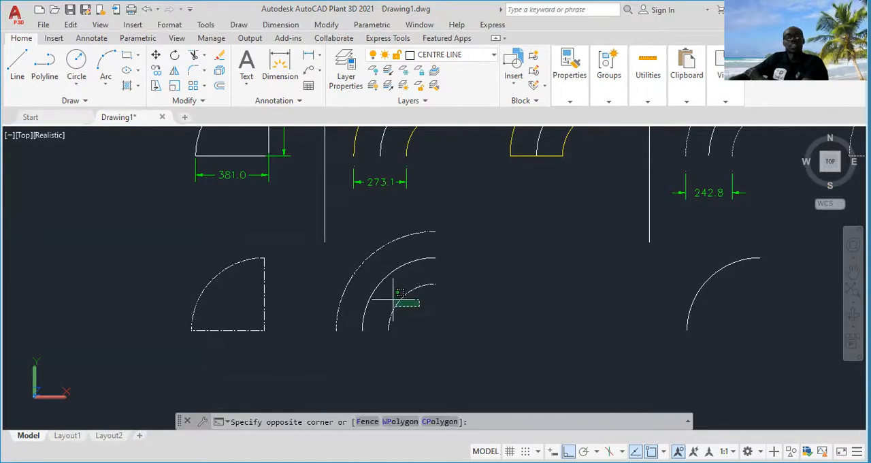
pyautogui.click(396, 298)
pyautogui.click(374, 270)
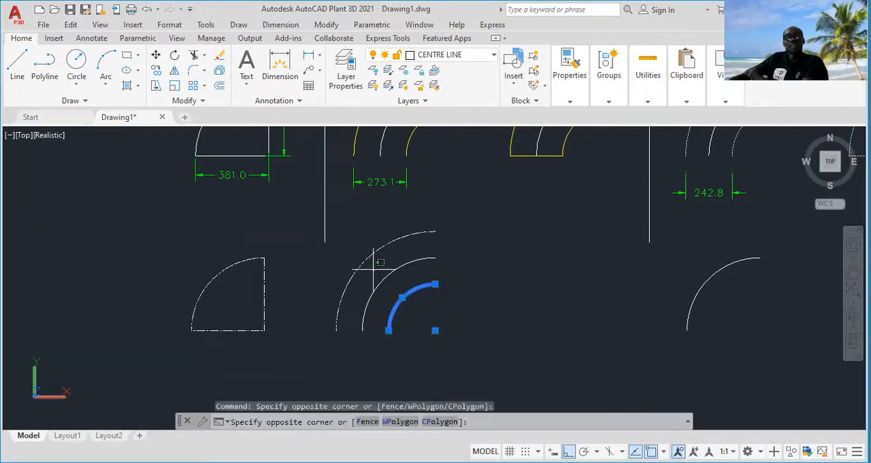
pyautogui.click(337, 267)
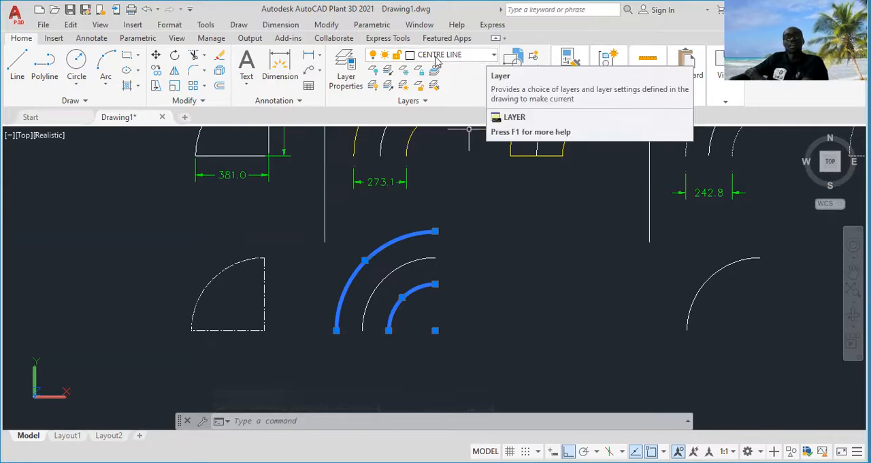
pyautogui.click(493, 58)
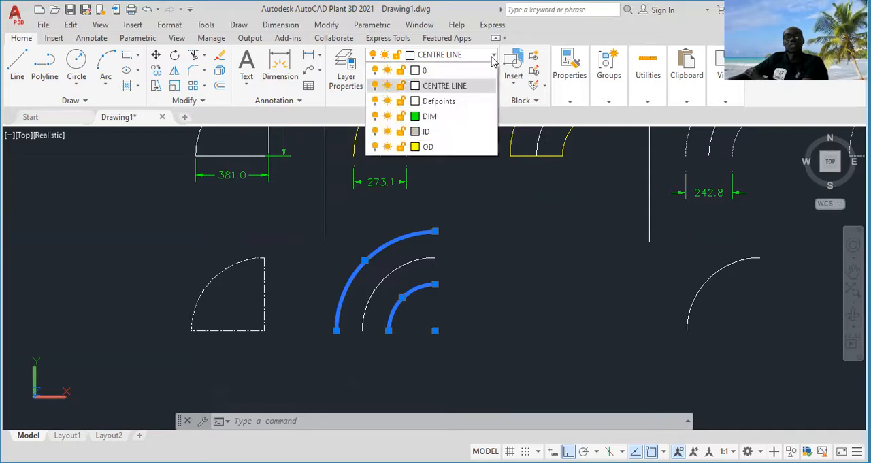
pyautogui.click(434, 148)
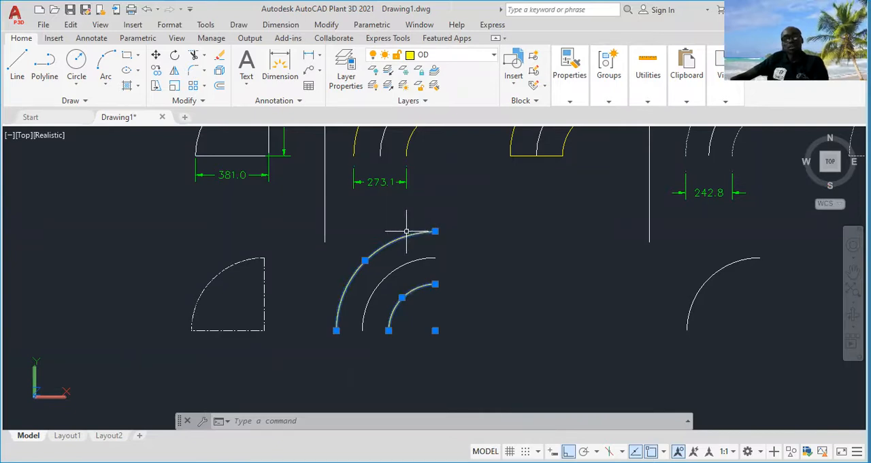
pyautogui.press('Escape')
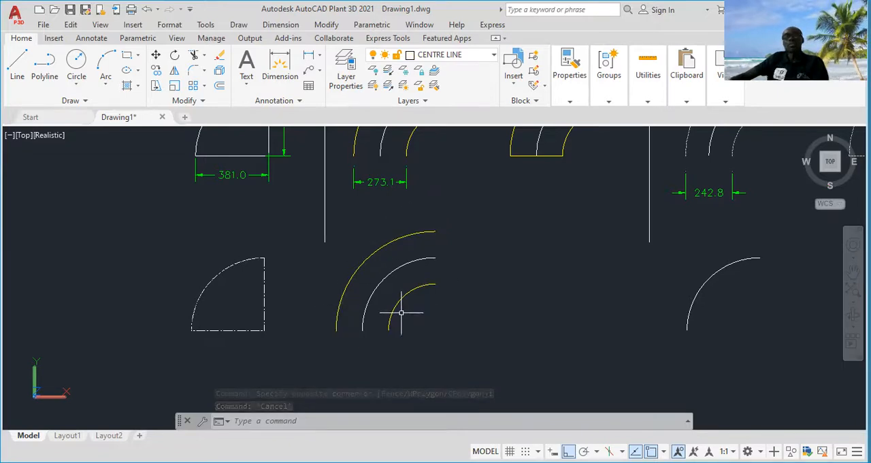
# Copy the three concentric arcs horizontally to the right from their common centre, placing them beneath the closed O.D reference outline
pyautogui.click(449, 213)
pyautogui.click(331, 350)
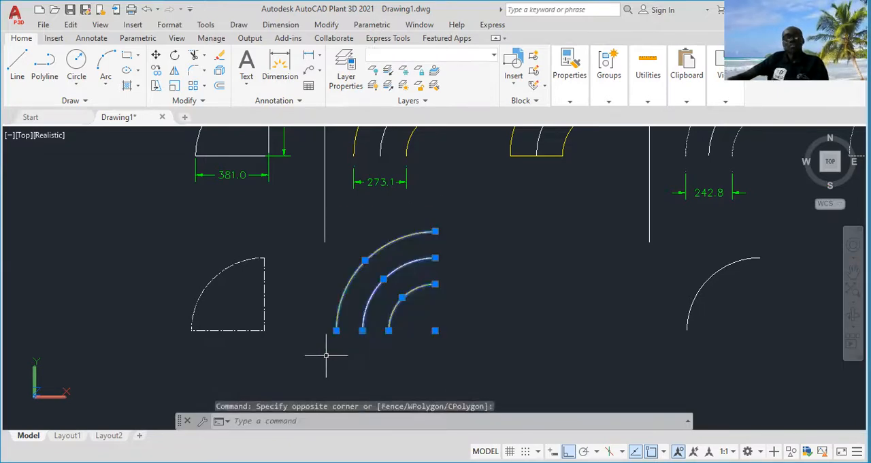
pyautogui.rightClick(459, 318)
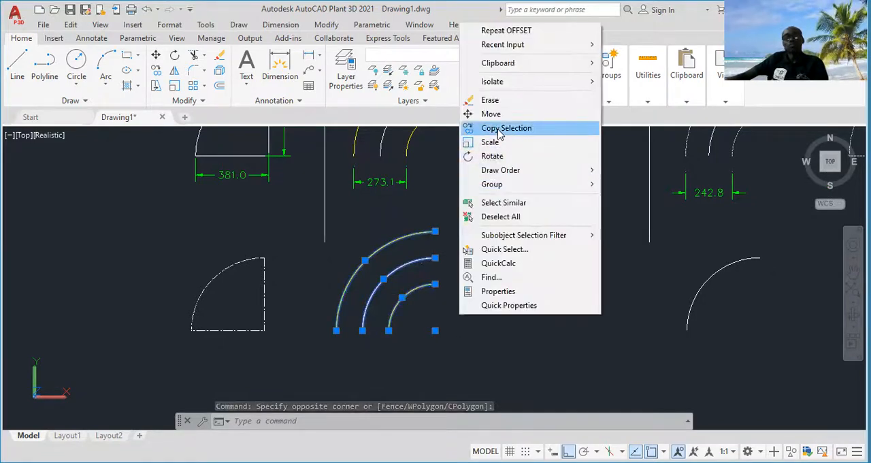
pyautogui.click(507, 128)
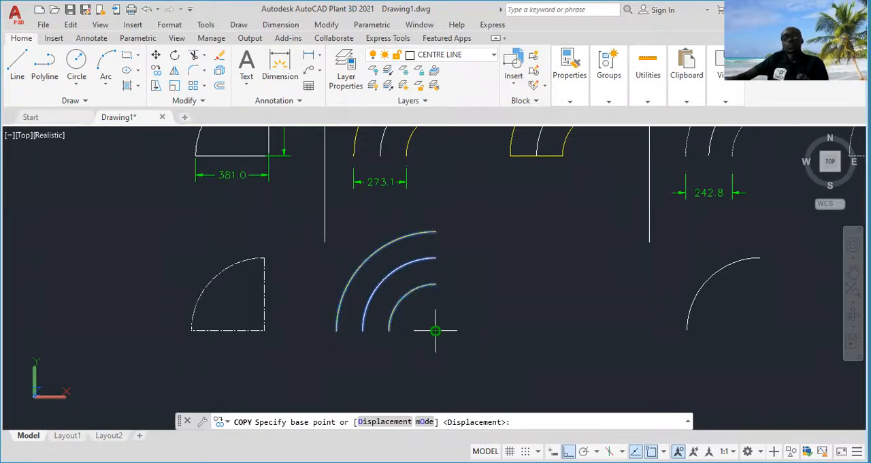
pyautogui.click(435, 331)
pyautogui.click(589, 331)
pyautogui.press('Escape')
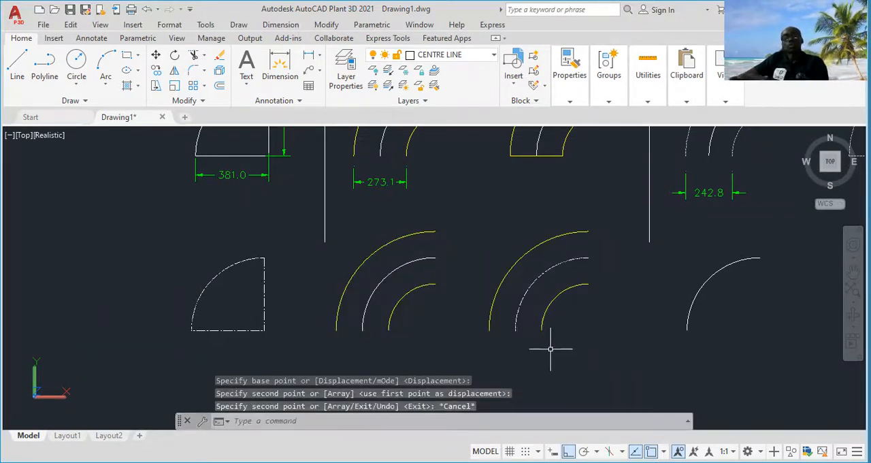
# Make OD the current layer and draw a vertical line joining the upper ends of the copied outer and inner arcs
pyautogui.moveTo(591, 339); pyautogui.dragTo(561, 331, button='middle')
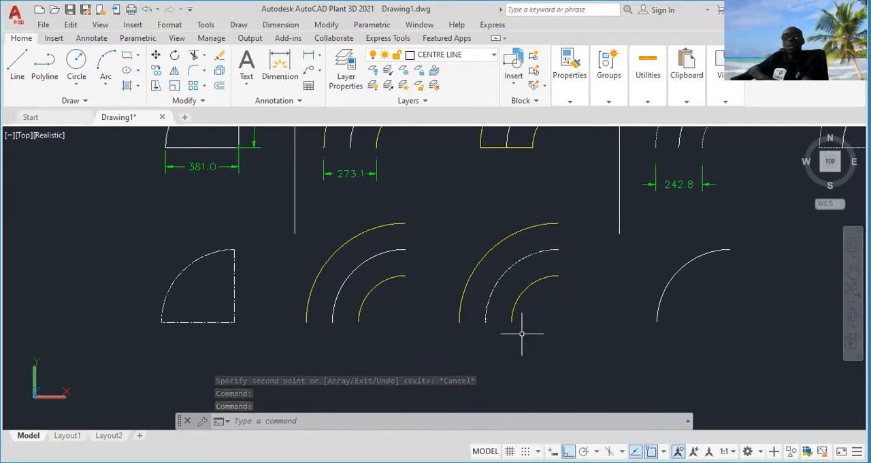
pyautogui.click(495, 56)
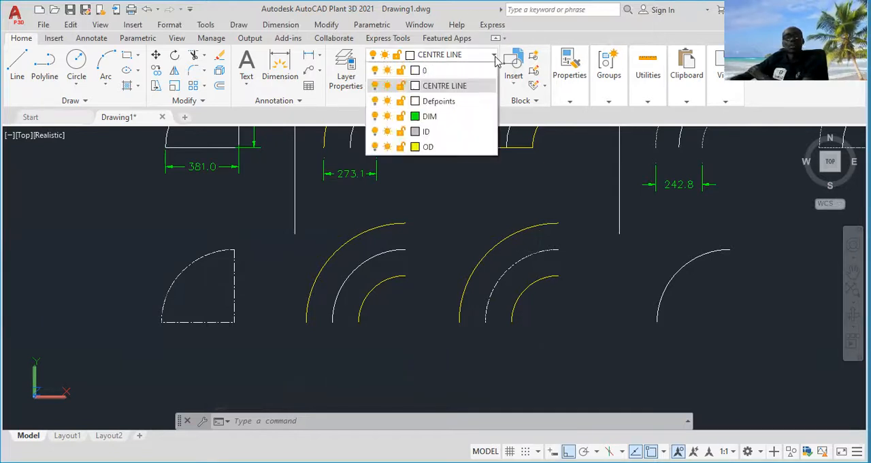
pyautogui.click(444, 149)
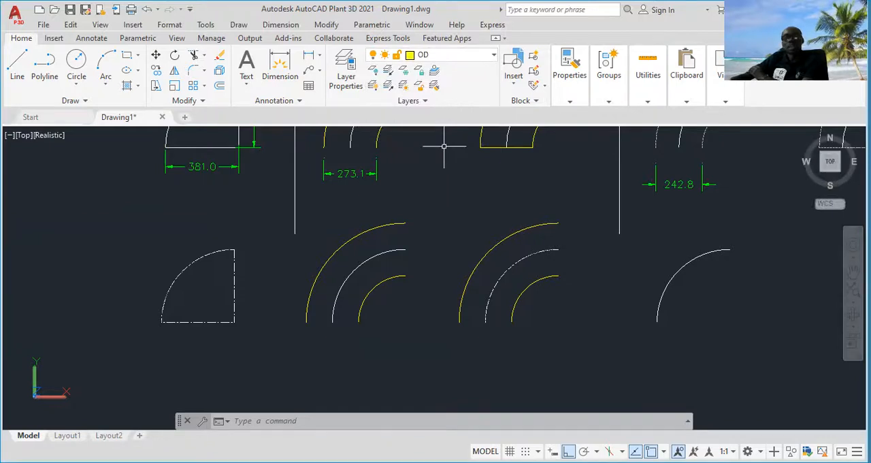
pyautogui.click(16, 63)
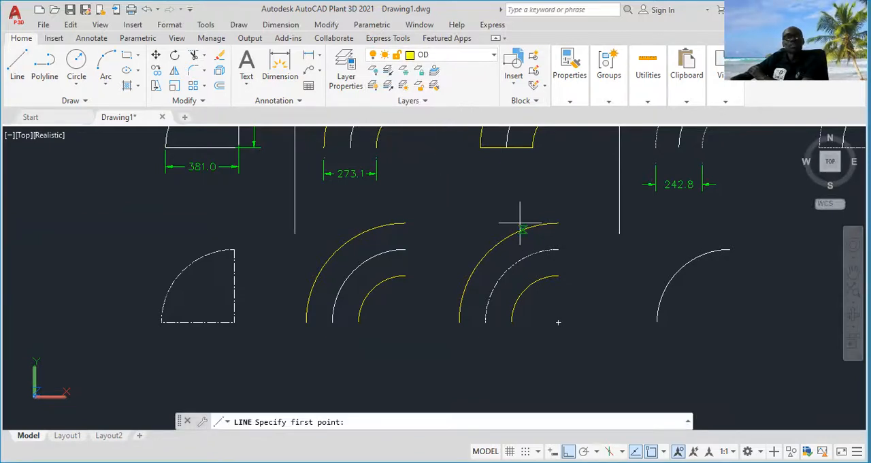
pyautogui.click(557, 223)
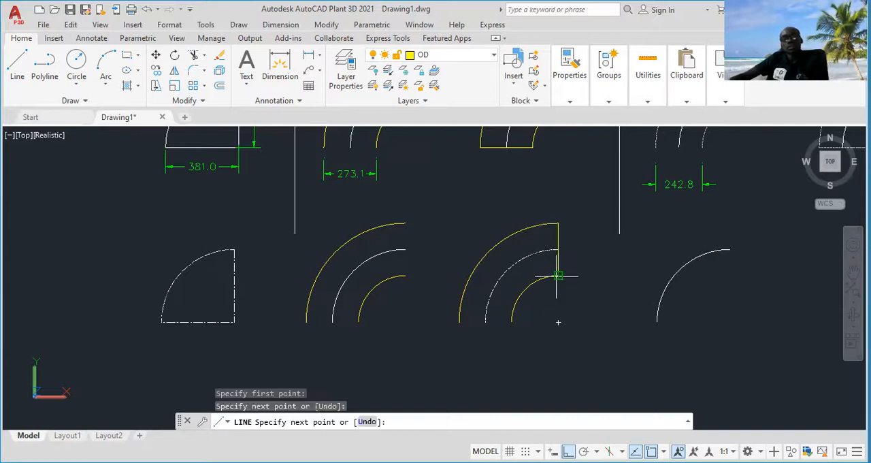
pyautogui.press('Escape')
# Draw a horizontal line joining the lower ends of the copied inner and outer arcs
pyautogui.rightClick(550, 297)
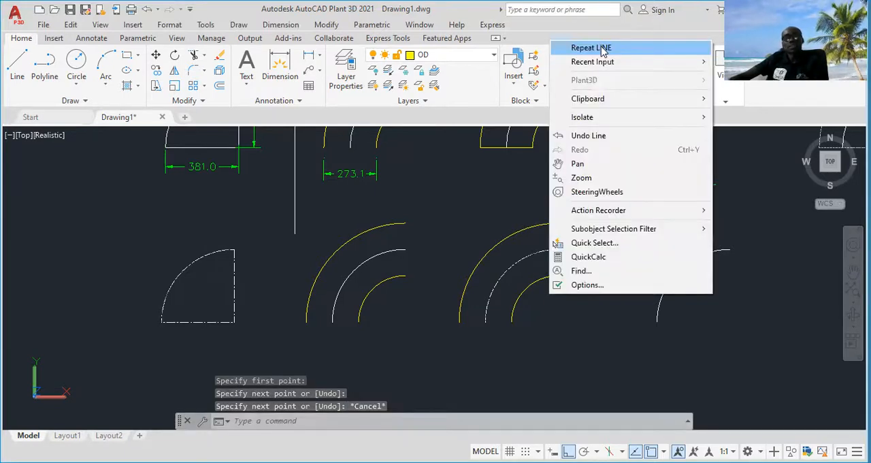
pyautogui.click(592, 47)
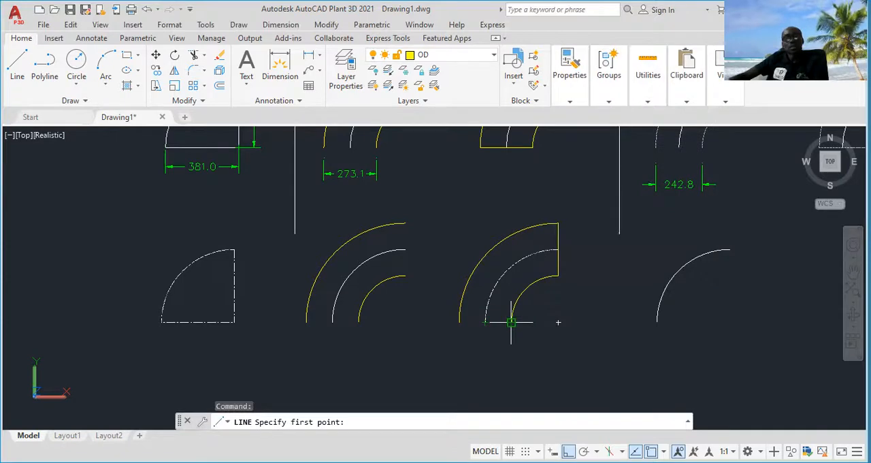
pyautogui.click(511, 322)
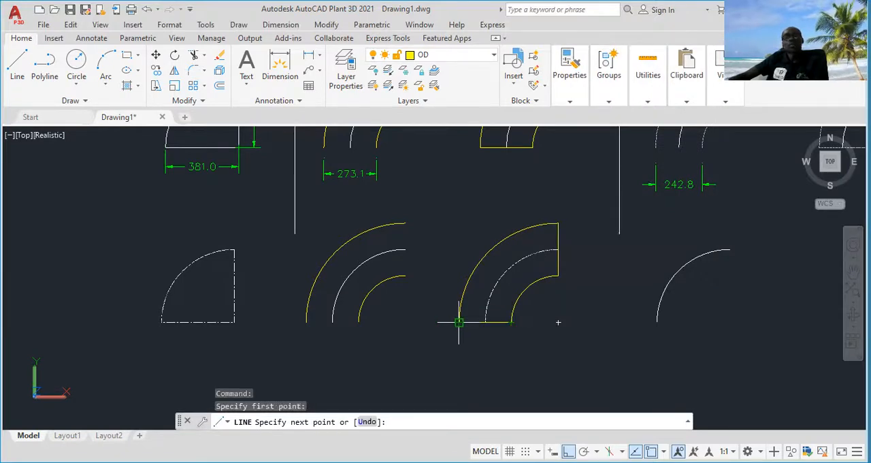
pyautogui.click(459, 323)
pyautogui.press('Escape')
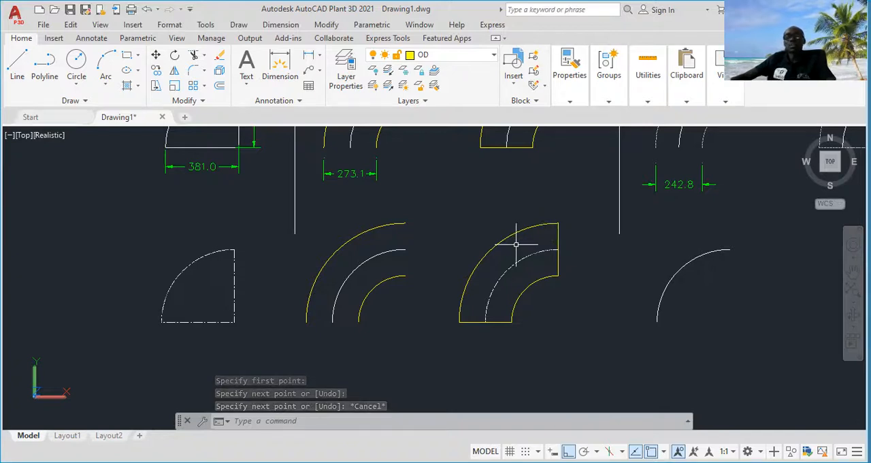
# Join the outer arc, vertical end line, inner arc and horizontal end line of the new O.D outline into one polyline
pyautogui.click(576, 229)
pyautogui.click(519, 220)
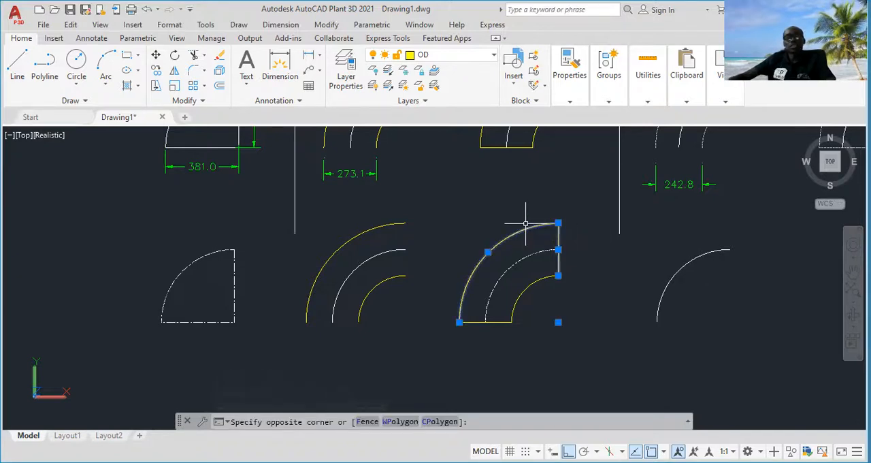
pyautogui.click(554, 277)
pyautogui.click(508, 322)
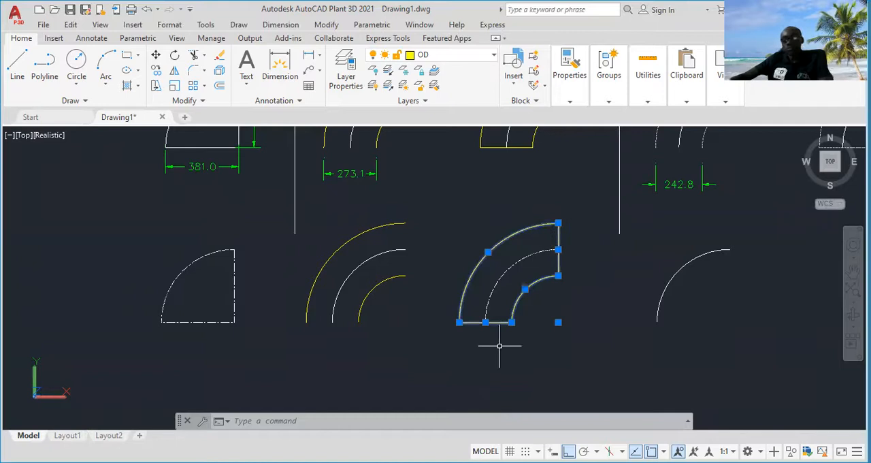
pyautogui.write('J')
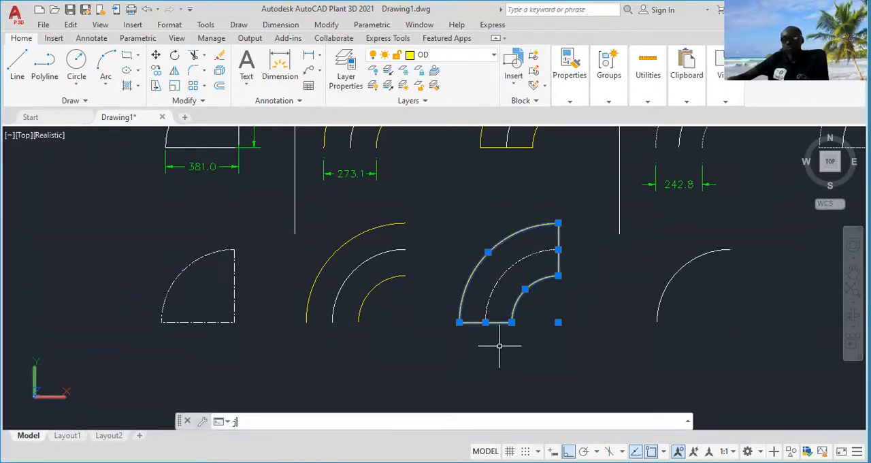
pyautogui.write('OIn')
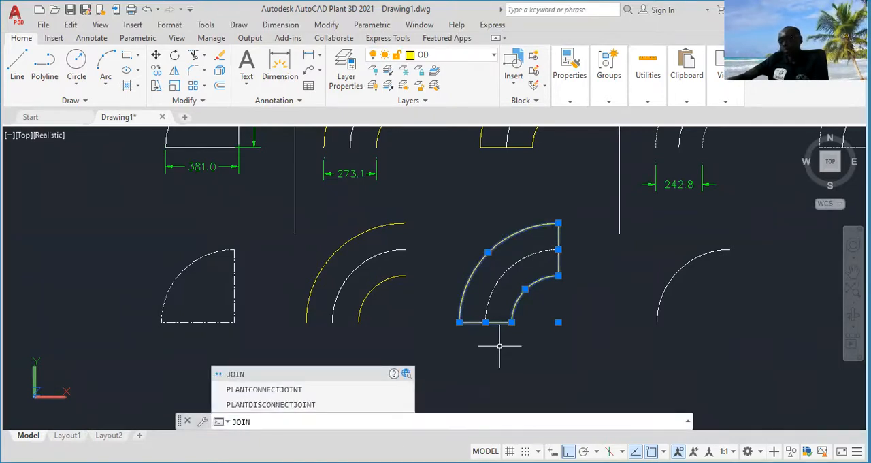
pyautogui.press('Return')
pyautogui.click(482, 279)
pyautogui.click(451, 264)
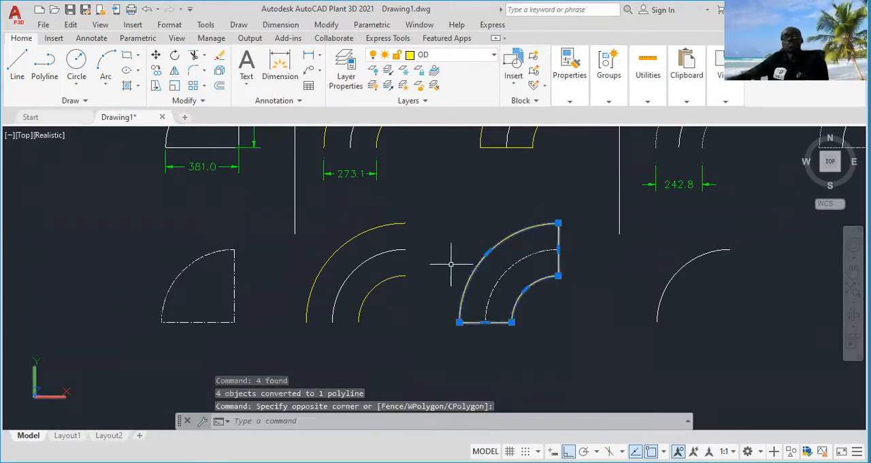
pyautogui.press('Escape')
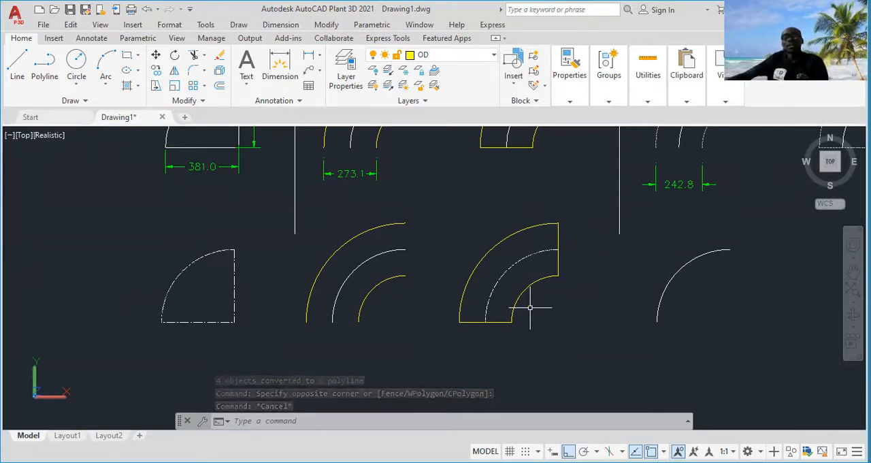
# Examine the I.D reference drawing's dimensions and its diameter and offset notes above the lone centre-line arc
pyautogui.scroll(-3, 563, 299)
pyautogui.moveTo(566, 299); pyautogui.dragTo(500, 310, button='middle')
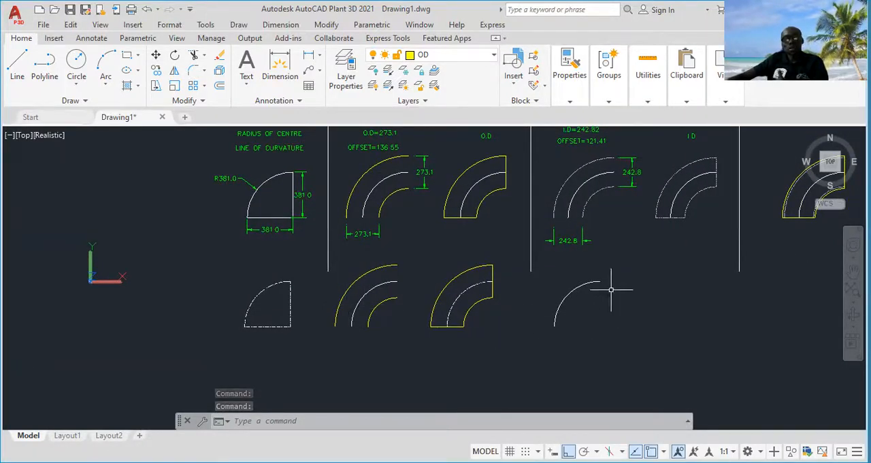
pyautogui.scroll(2, 600, 281)
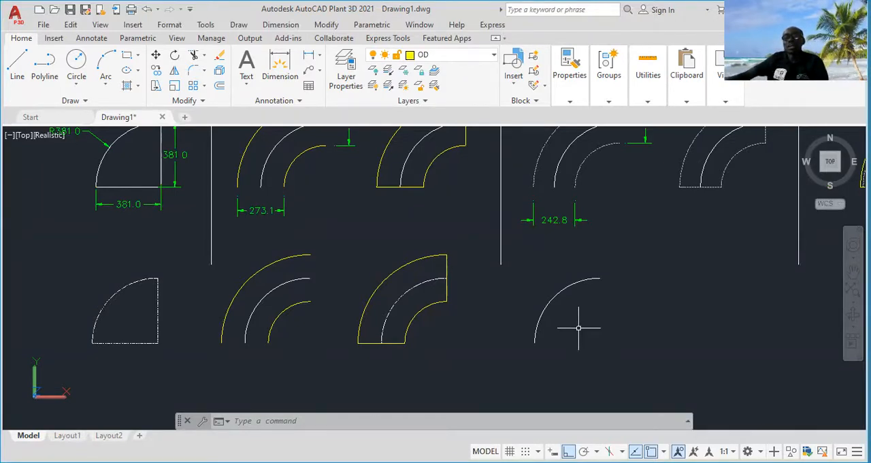
pyautogui.moveTo(600, 298); pyautogui.dragTo(558, 339, button='middle')
pyautogui.moveTo(595, 164); pyautogui.dragTo(588, 207, button='middle')
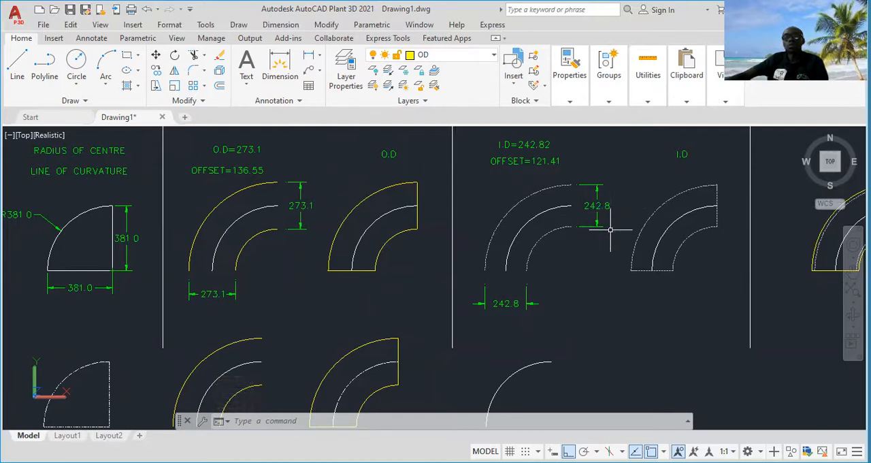
pyautogui.moveTo(540, 341); pyautogui.dragTo(551, 302, button='middle')
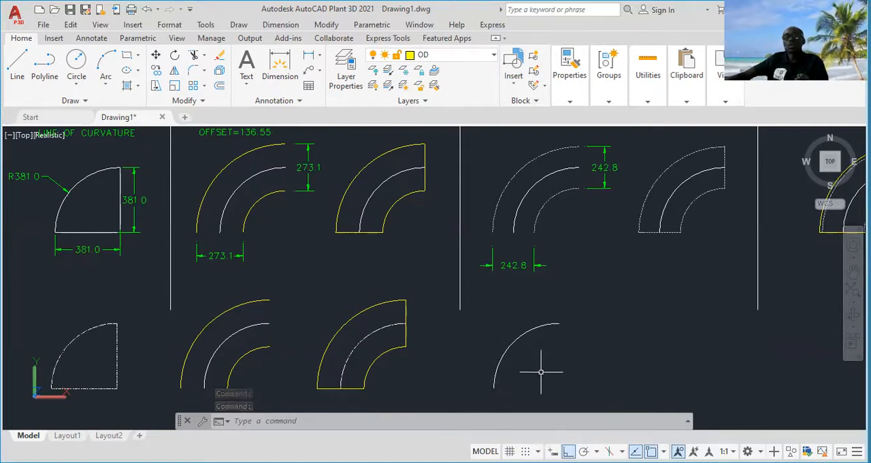
pyautogui.moveTo(624, 163); pyautogui.dragTo(615, 238, button='middle')
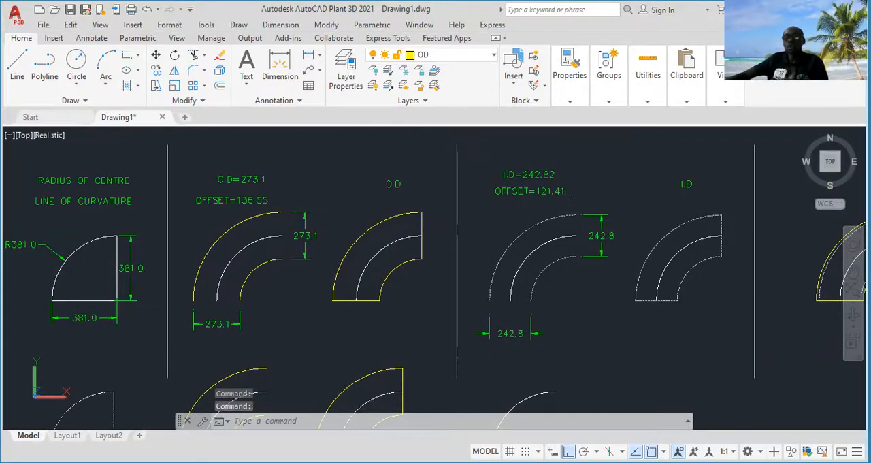
pyautogui.moveTo(586, 257); pyautogui.dragTo(587, 205, button='middle')
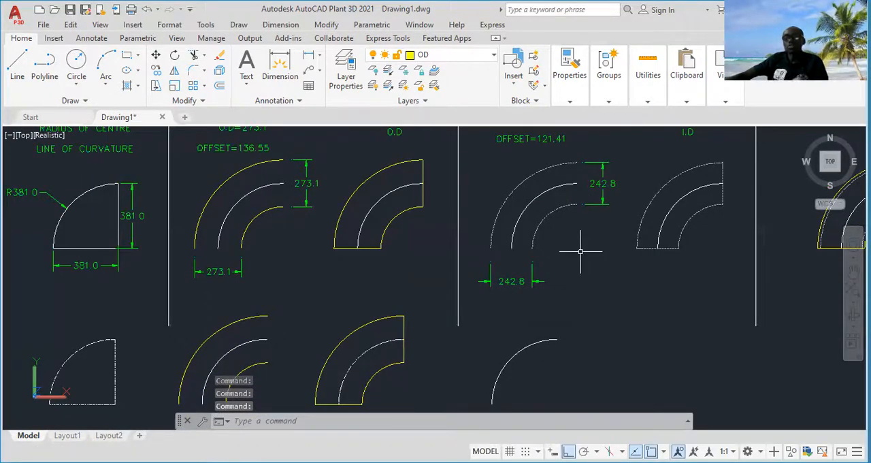
pyautogui.moveTo(578, 275)
pyautogui.mouseDown(button='middle')
pyautogui.moveTo(595, 245)
pyautogui.moveTo(593, 272)
pyautogui.moveTo(601, 224)
pyautogui.mouseUp(button='middle')
pyautogui.press('Escape')
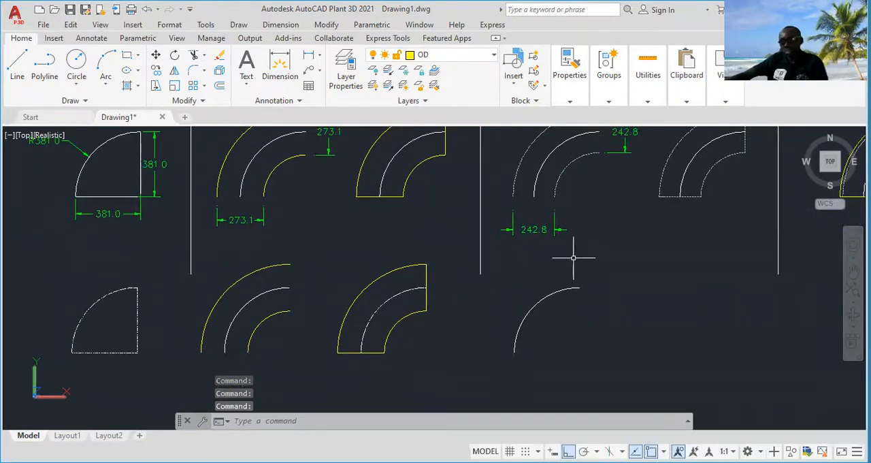
# Offset the centre-line arc beneath the I.D reference by 121.41 to both its outer and inner sides
pyautogui.write('of')
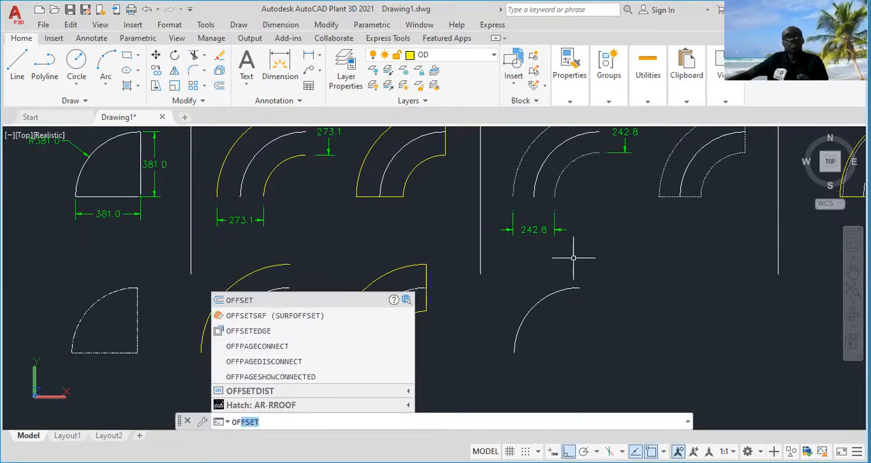
pyautogui.press('Return')
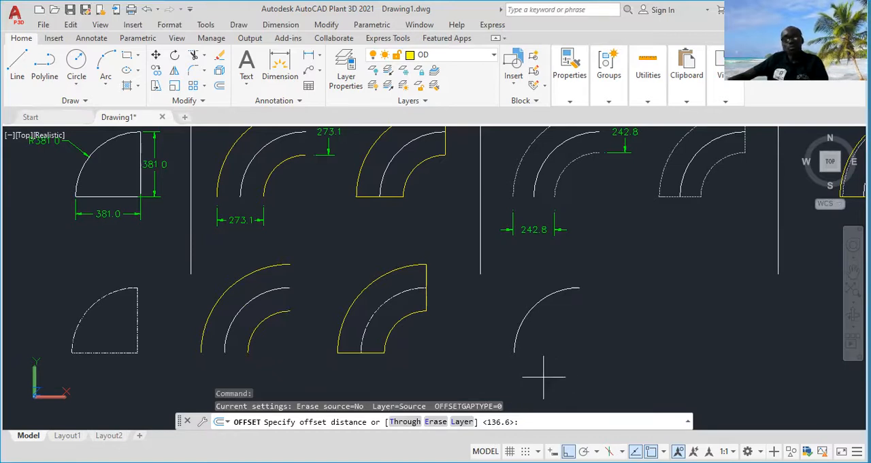
pyautogui.write('121.41')
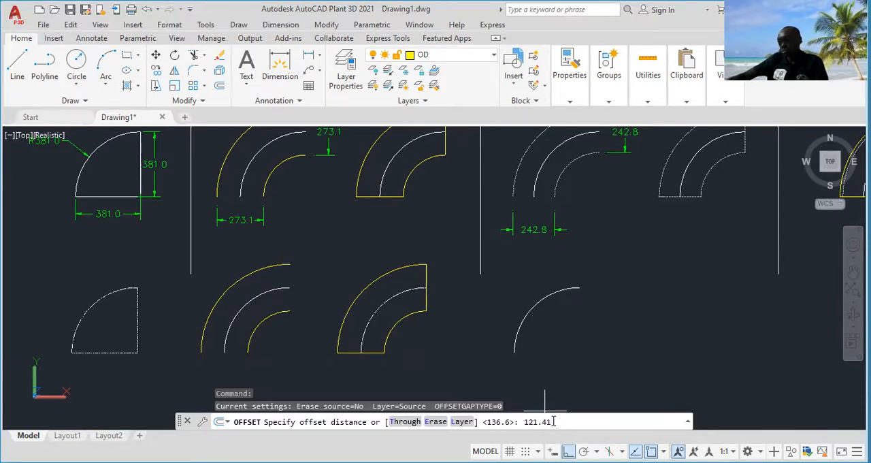
pyautogui.press('Return')
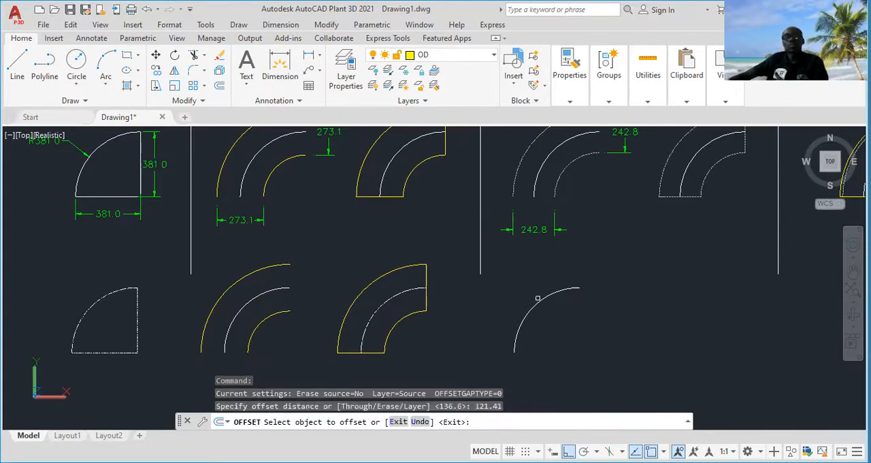
pyautogui.click(538, 302)
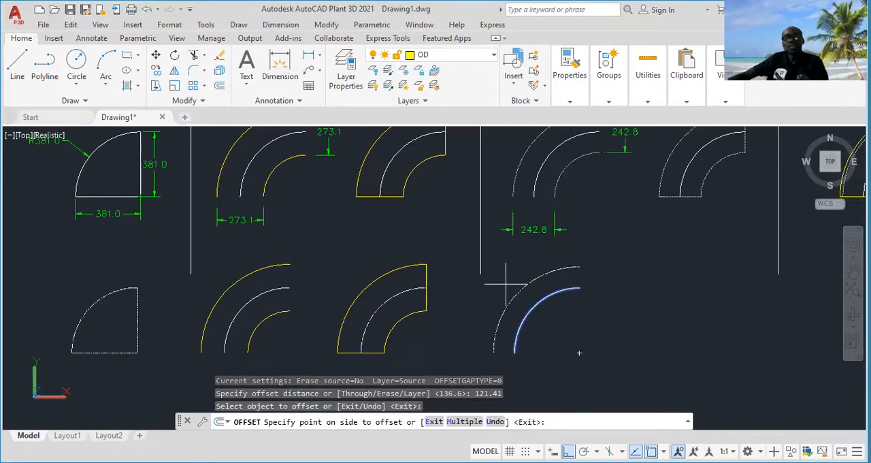
pyautogui.click(534, 298)
pyautogui.click(542, 299)
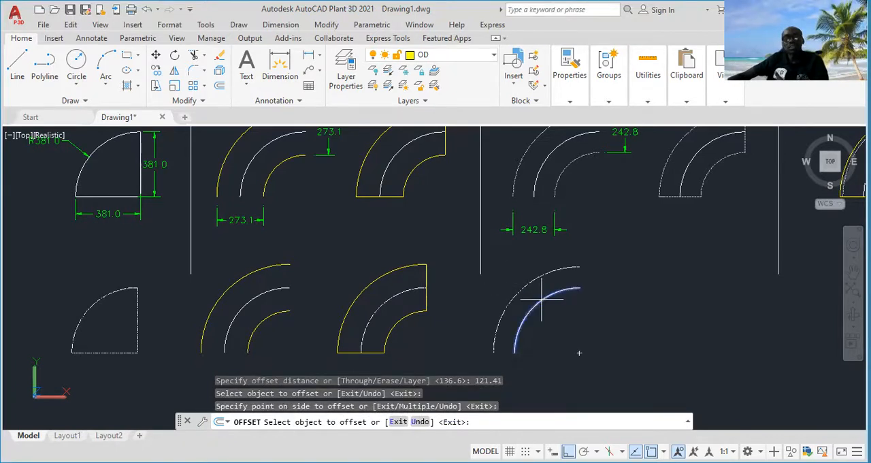
pyautogui.click(571, 327)
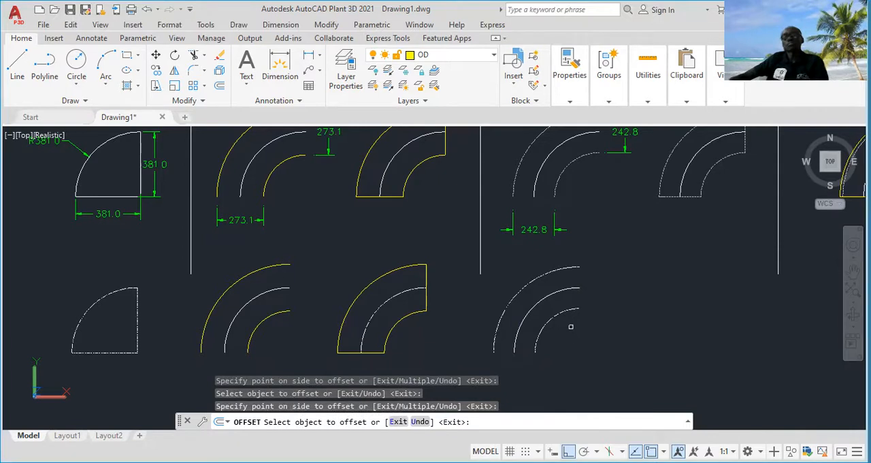
pyautogui.press('Escape')
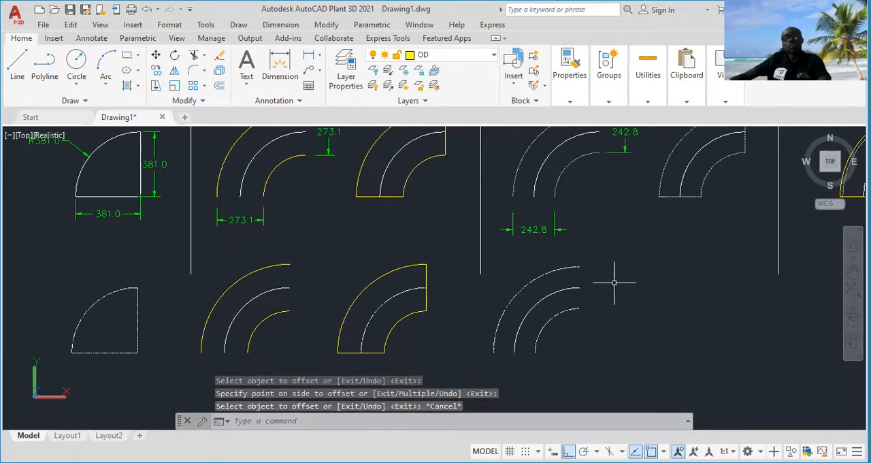
pyautogui.click(608, 255)
pyautogui.click(540, 336)
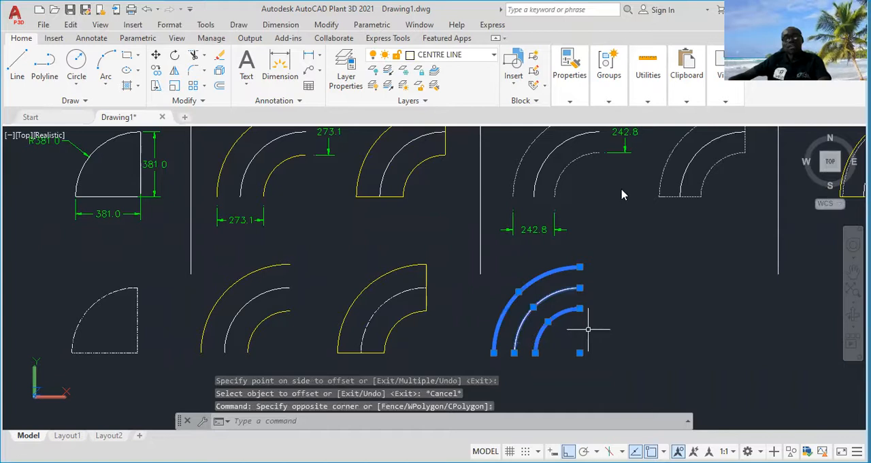
pyautogui.rightClick(588, 329)
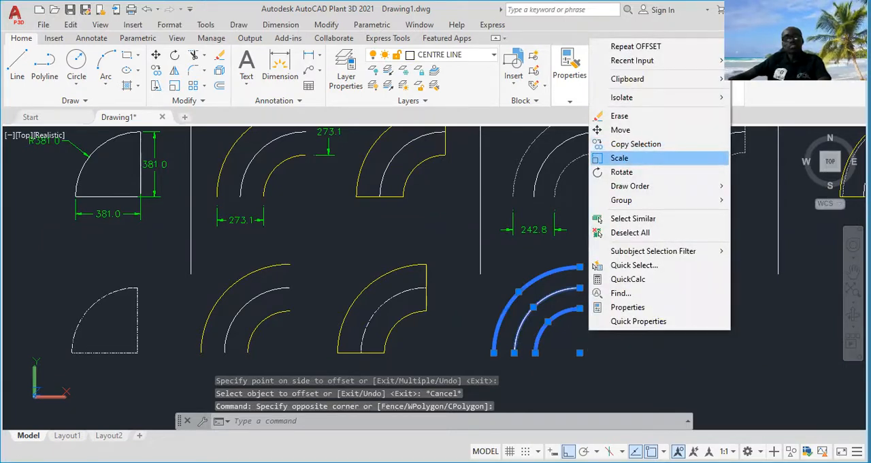
pyautogui.click(620, 158)
pyautogui.press('Escape')
# Copy the three concentric I.D arcs horizontally to the right, placing them beneath the closed I.D reference outline
pyautogui.click(615, 253)
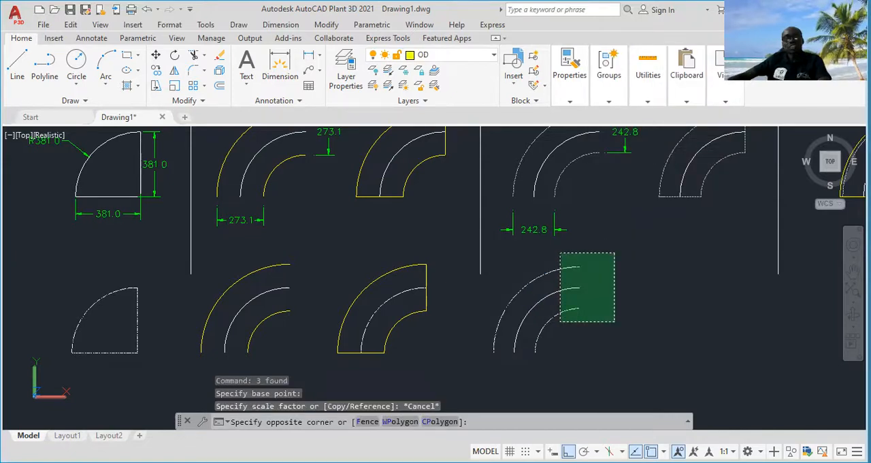
pyautogui.click(561, 321)
pyautogui.rightClick(531, 370)
pyautogui.click(565, 188)
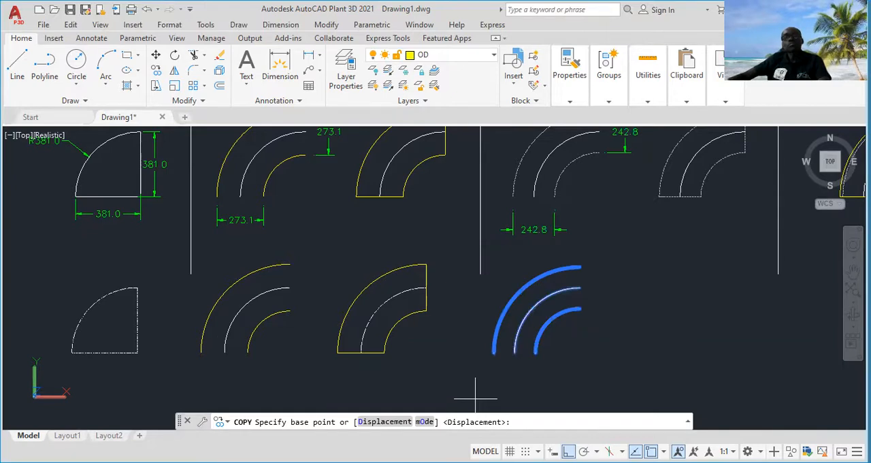
pyautogui.moveTo(702, 374); pyautogui.dragTo(600, 370, button='middle')
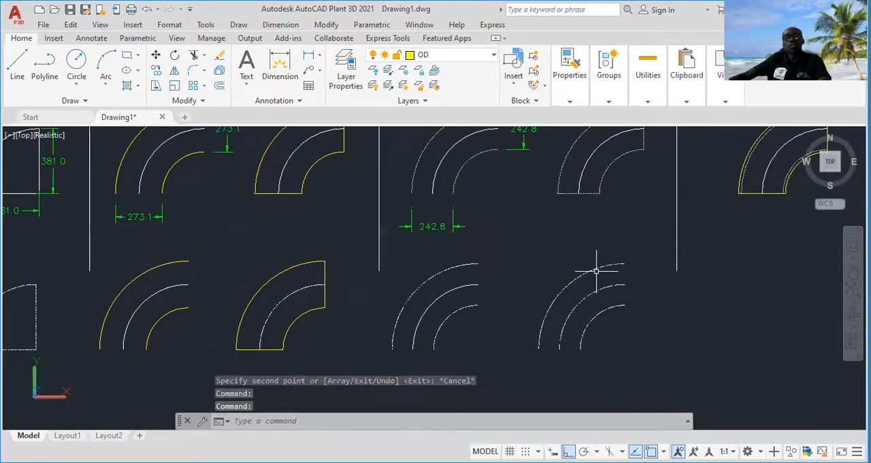
# Assign the outer and inner arcs of both the original and copied I.D sets to the ID layer
pyautogui.click(462, 265)
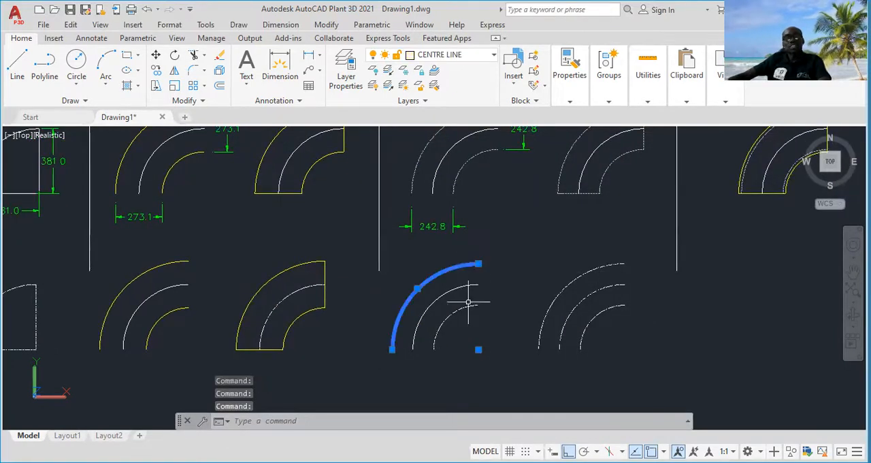
pyautogui.click(469, 308)
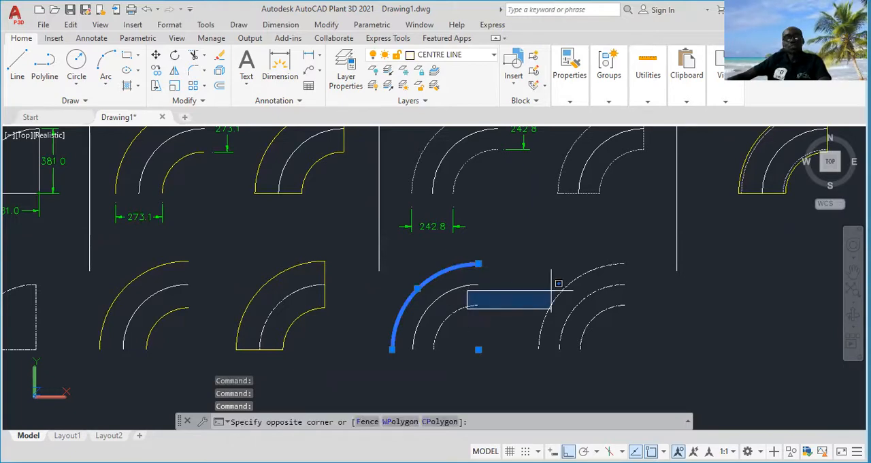
pyautogui.click(467, 306)
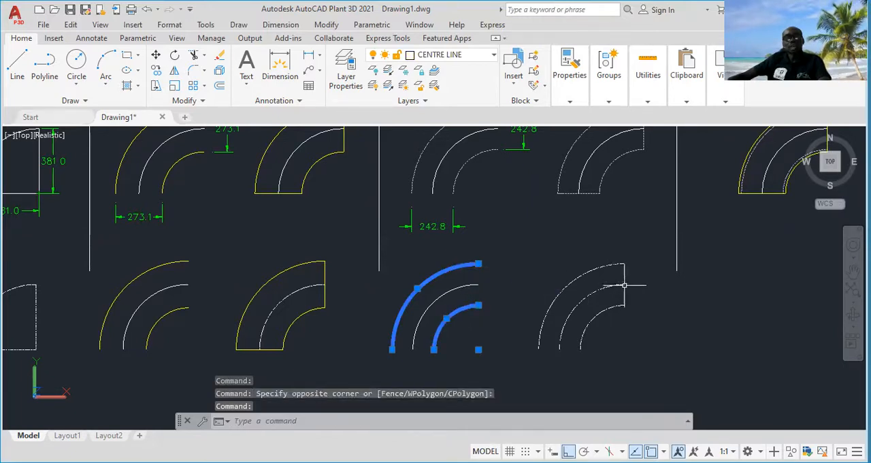
pyautogui.click(609, 267)
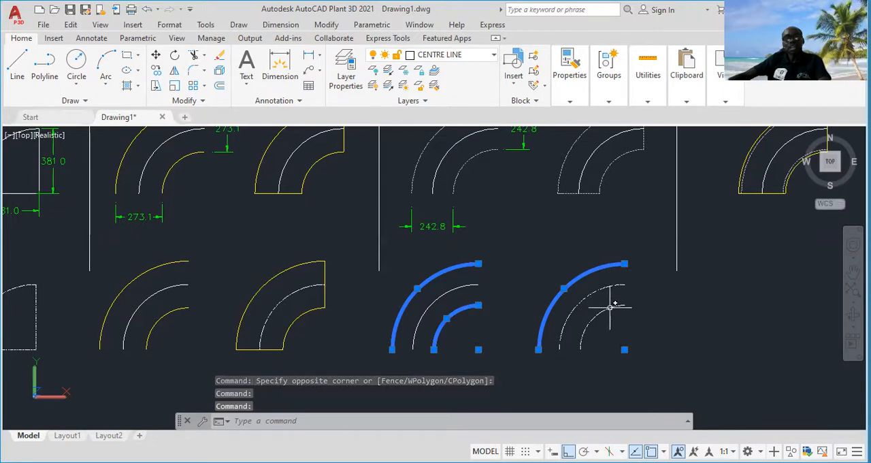
pyautogui.click(599, 313)
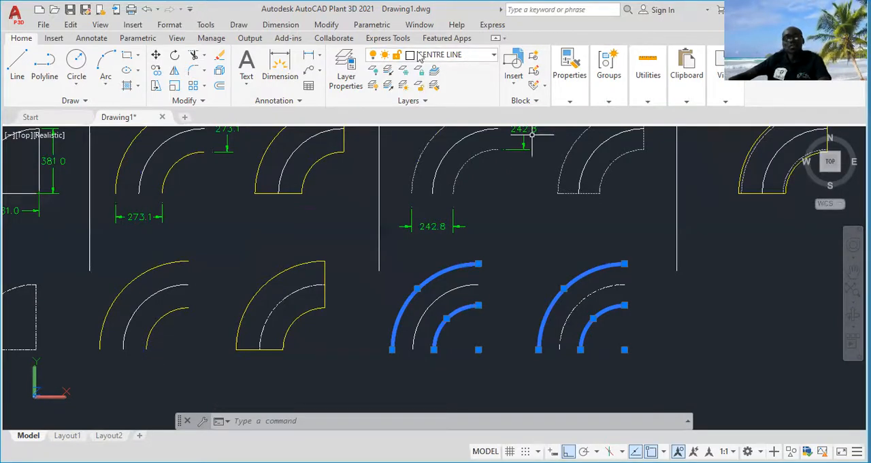
pyautogui.click(491, 56)
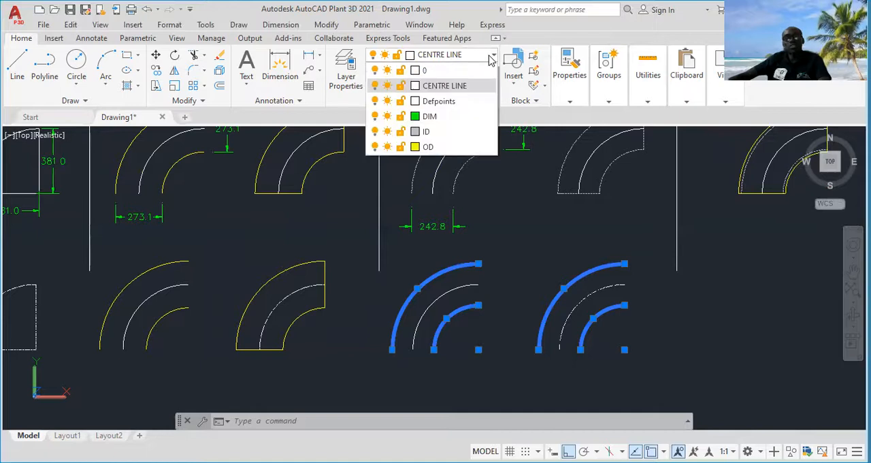
pyautogui.click(444, 138)
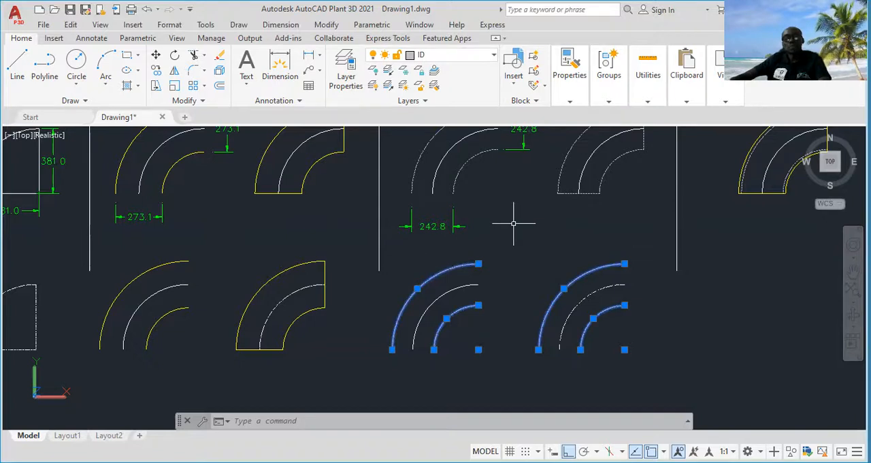
pyautogui.press('Escape')
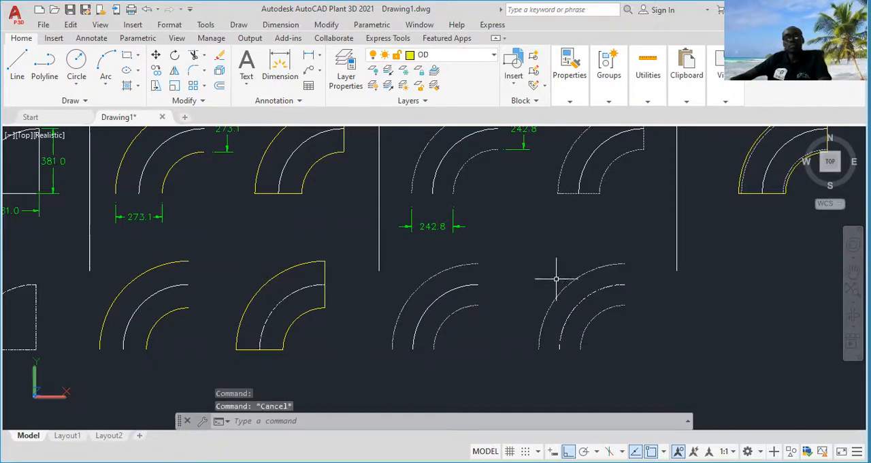
pyautogui.scroll(2, 441, 280)
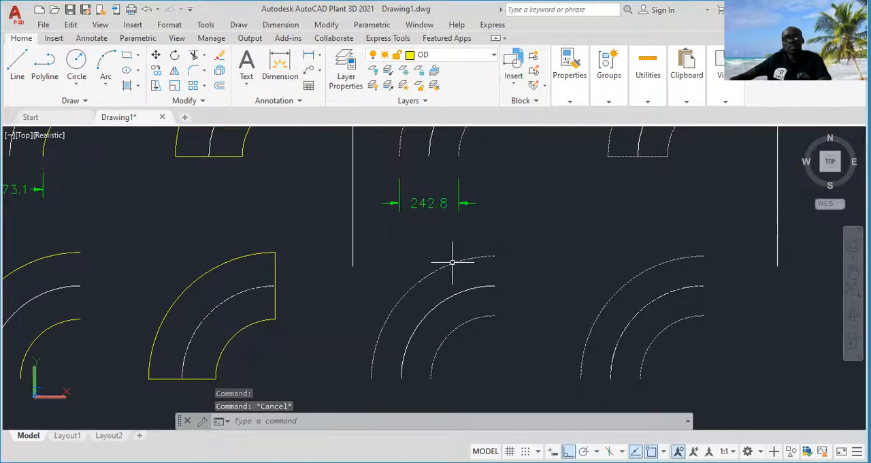
pyautogui.scroll(-2, 481, 320)
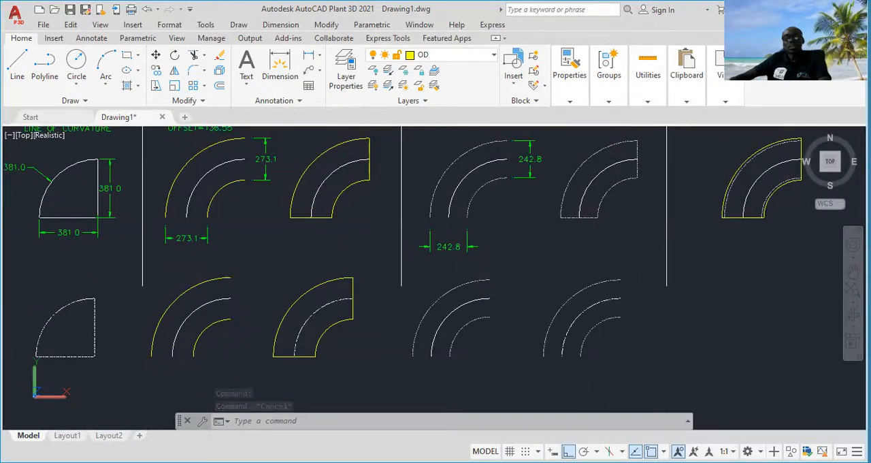
# Make ID the current layer and draw a vertical line closing the upper ends of the copied I.D arcs
pyautogui.moveTo(480, 320); pyautogui.dragTo(470, 294, button='middle')
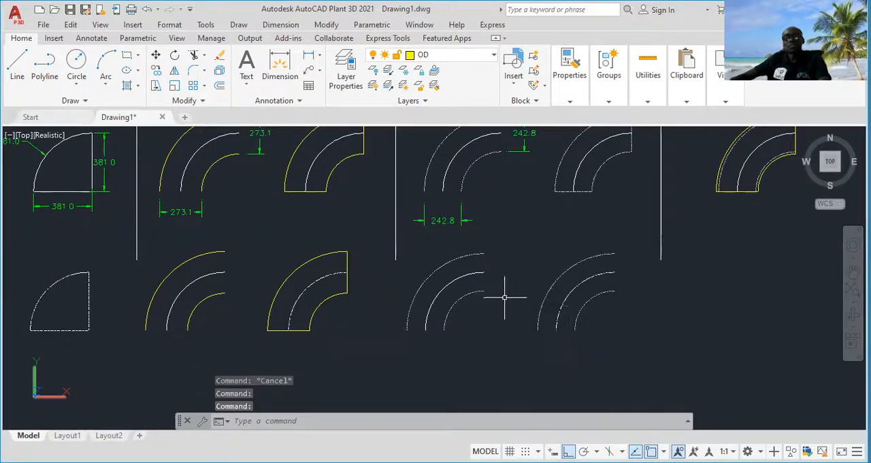
pyautogui.click(494, 56)
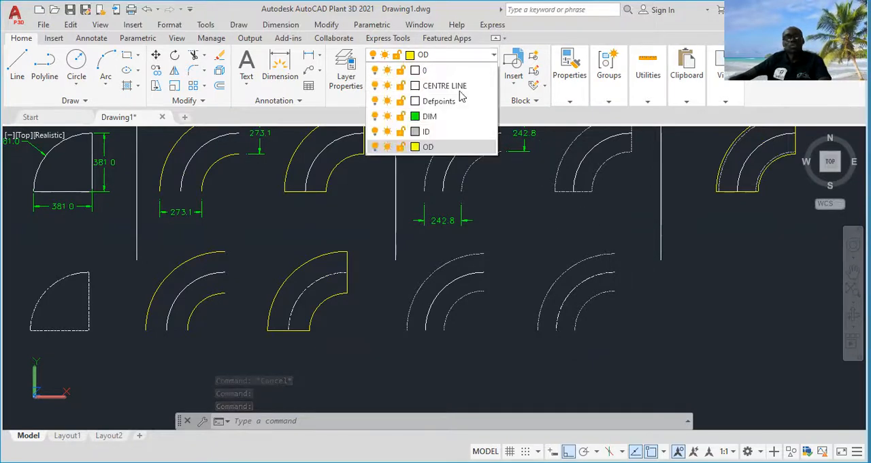
pyautogui.click(436, 126)
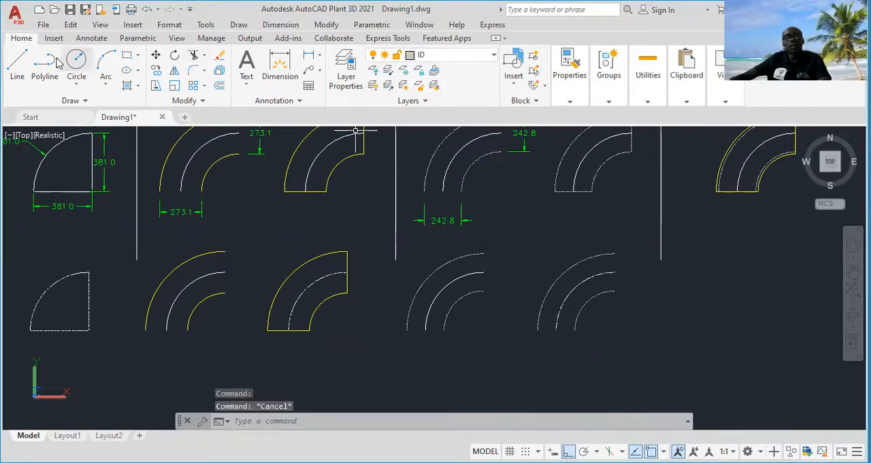
pyautogui.click(17, 64)
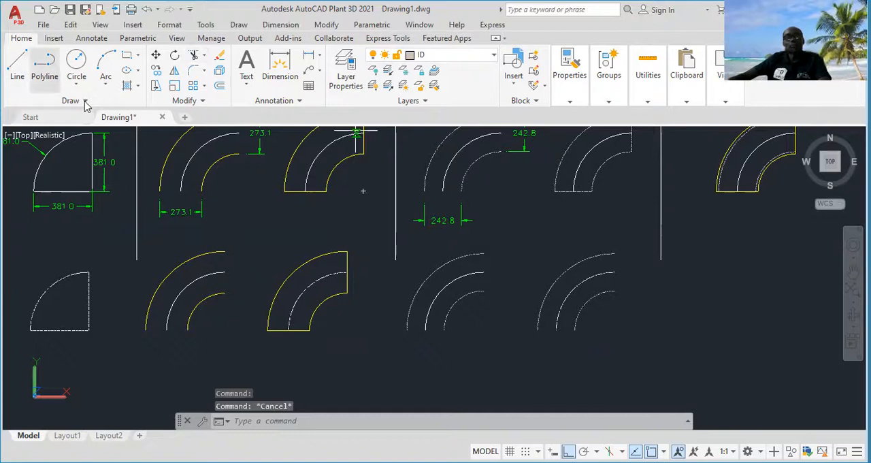
pyautogui.click(615, 254)
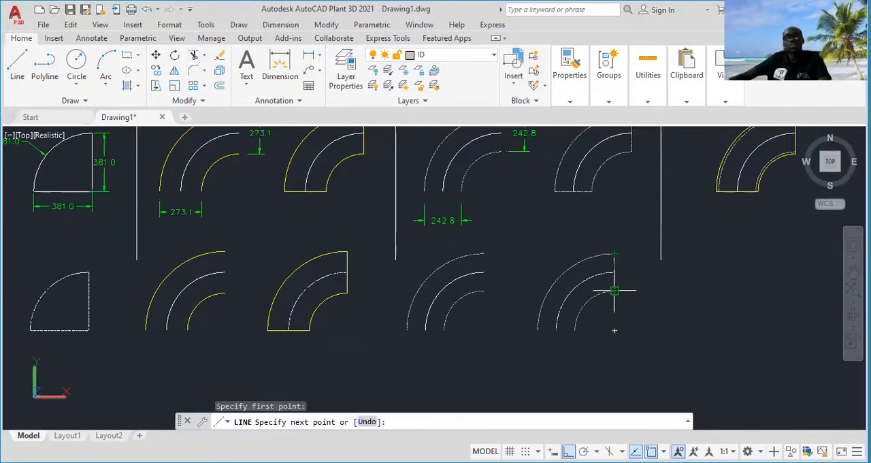
pyautogui.click(615, 293)
pyautogui.press('Escape')
# Draw a horizontal line closing the lower ends of the copied outer and inner I.D arcs
pyautogui.rightClick(617, 306)
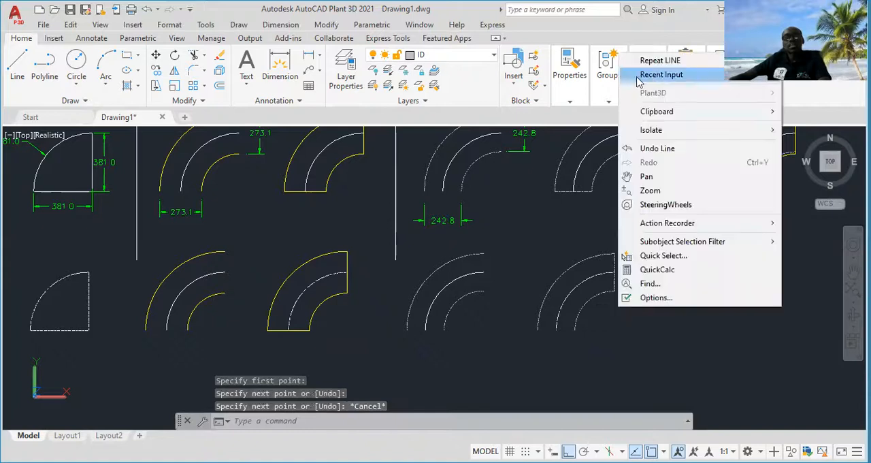
pyautogui.click(651, 61)
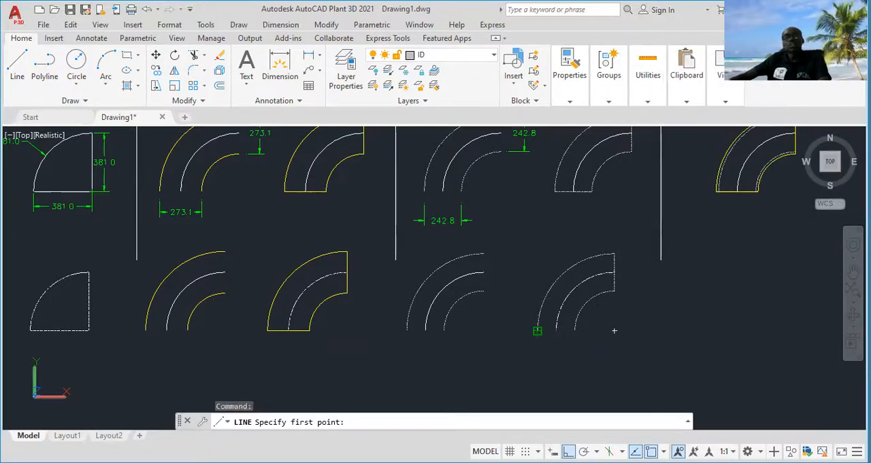
pyautogui.click(538, 331)
pyautogui.click(575, 331)
pyautogui.press('Escape')
# Join the inner arc, outer arc and two closing lines of the copied I.D set into one closed outline
pyautogui.click(582, 306)
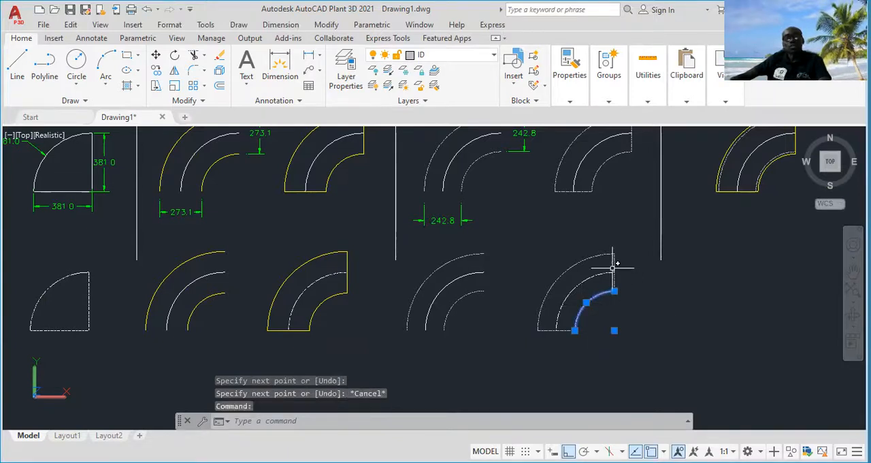
pyautogui.click(615, 262)
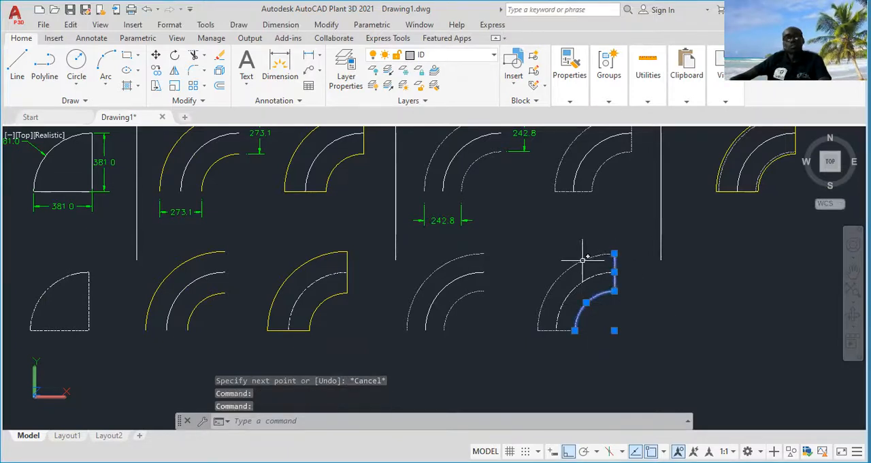
pyautogui.click(583, 260)
pyautogui.click(558, 331)
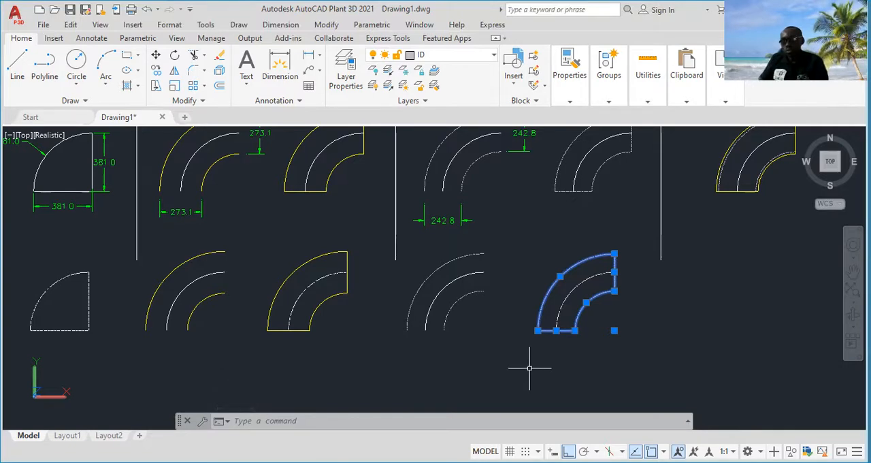
pyautogui.write('join')
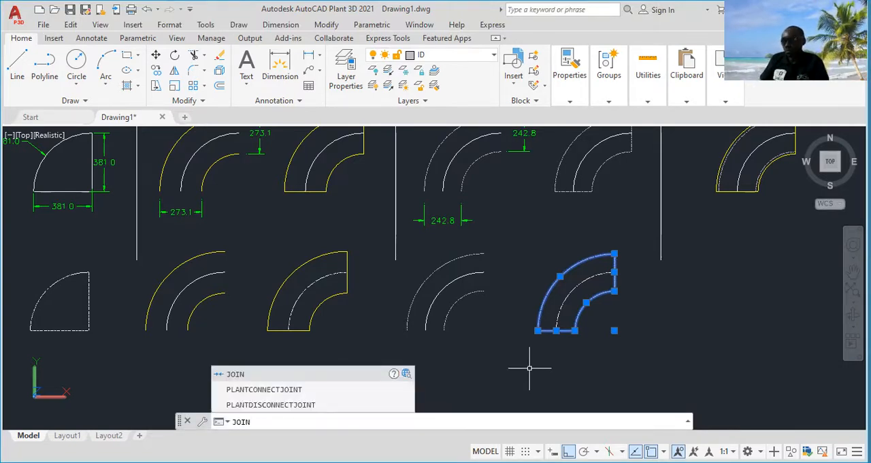
pyautogui.press('Return')
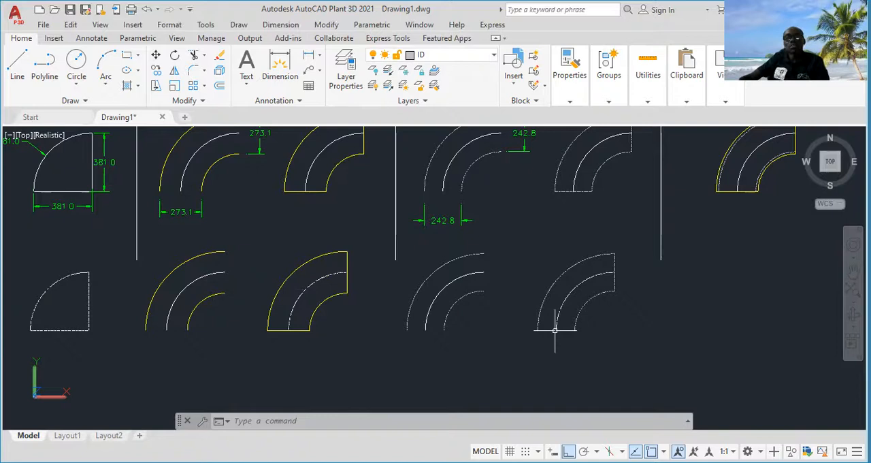
# Copy the closed I.D outline with its centre-line arc horizontally to the right, beneath the combined O.D and I.D reference
pyautogui.moveTo(626, 296); pyautogui.dragTo(553, 303, button='middle')
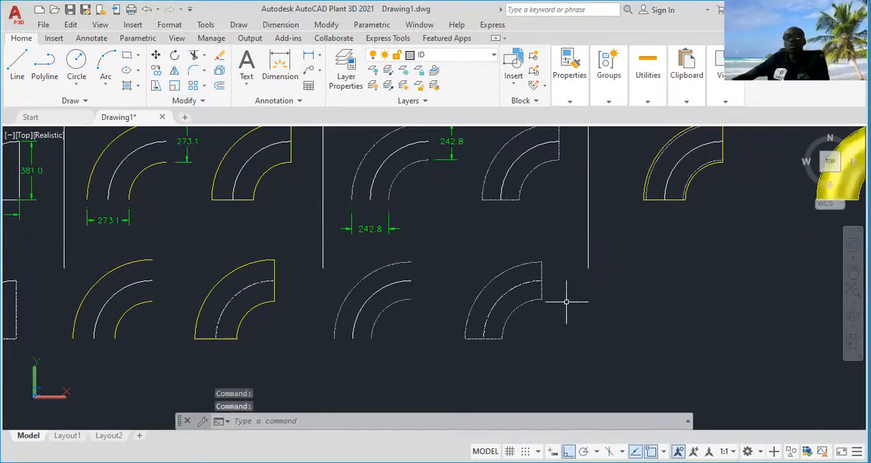
pyautogui.scroll(-2, 584, 304)
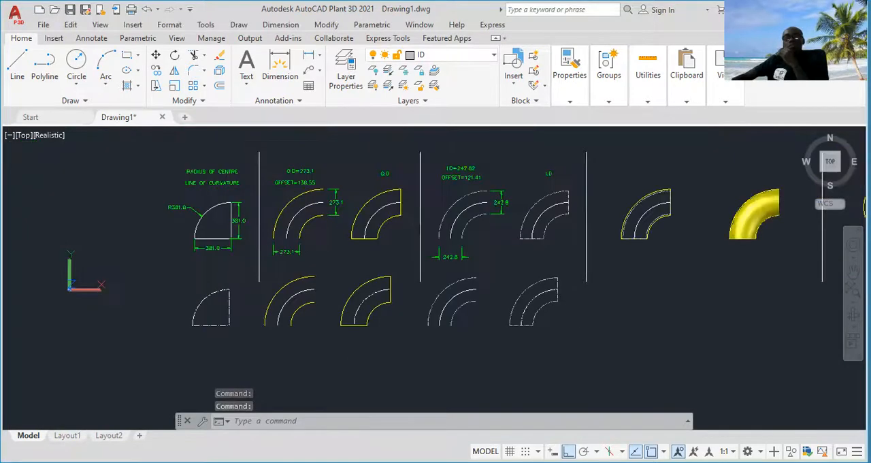
pyautogui.moveTo(627, 304); pyautogui.dragTo(556, 305, button='middle')
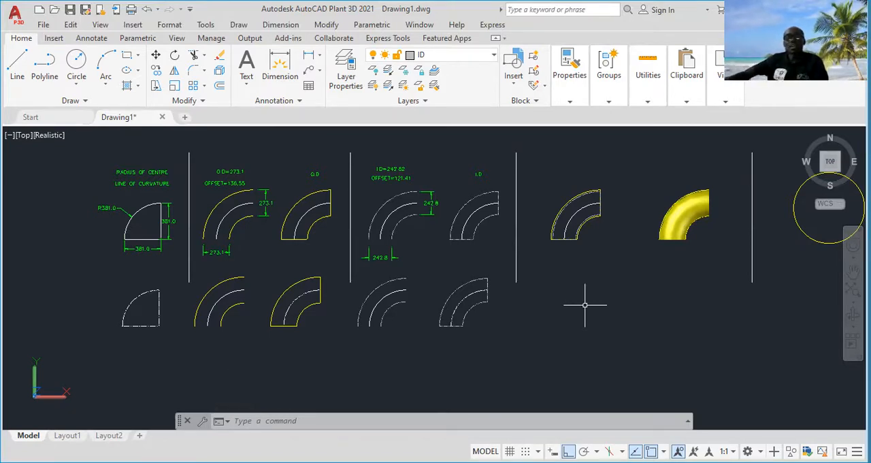
pyautogui.scroll(2, 490, 306)
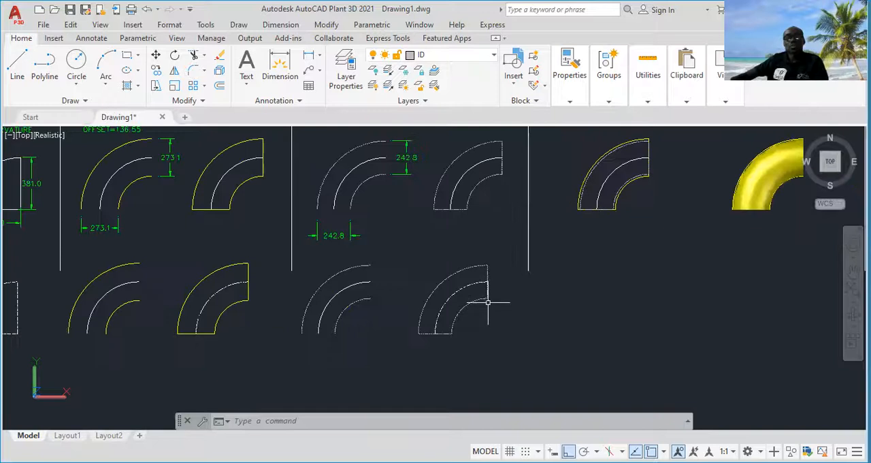
pyautogui.click(499, 258)
pyautogui.click(415, 352)
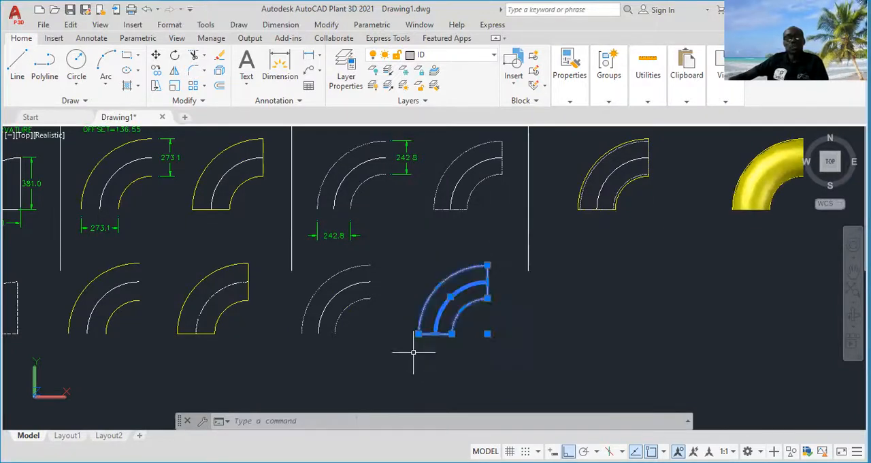
pyautogui.rightClick(517, 321)
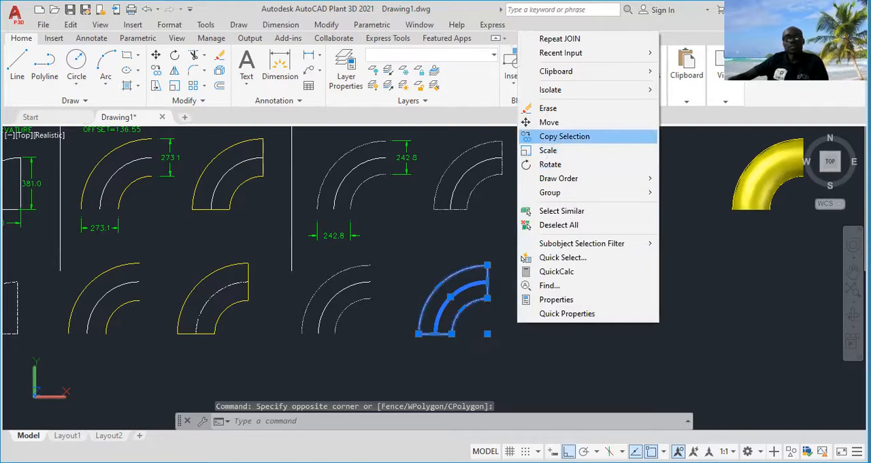
pyautogui.click(565, 136)
pyautogui.click(441, 358)
pyautogui.press('Escape')
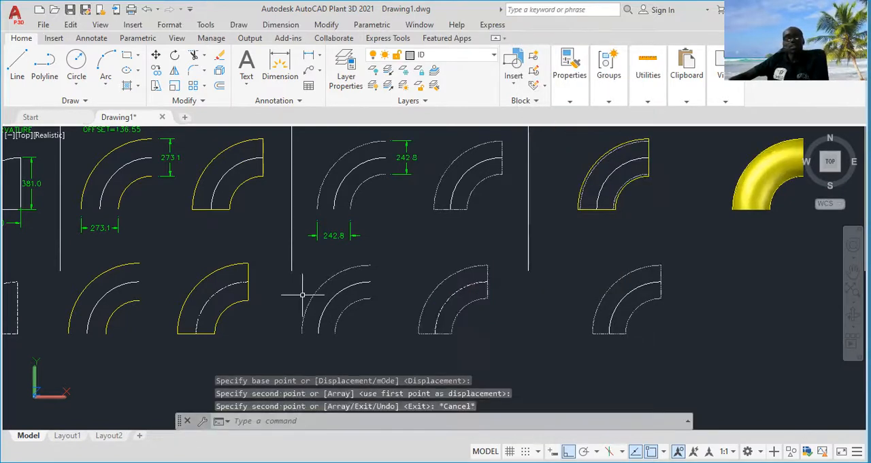
# Copy the closed O.D outline with its centre line onto the new I.D copy, matching the lower endpoints of their centre-line arcs
pyautogui.click(263, 255)
pyautogui.click(173, 350)
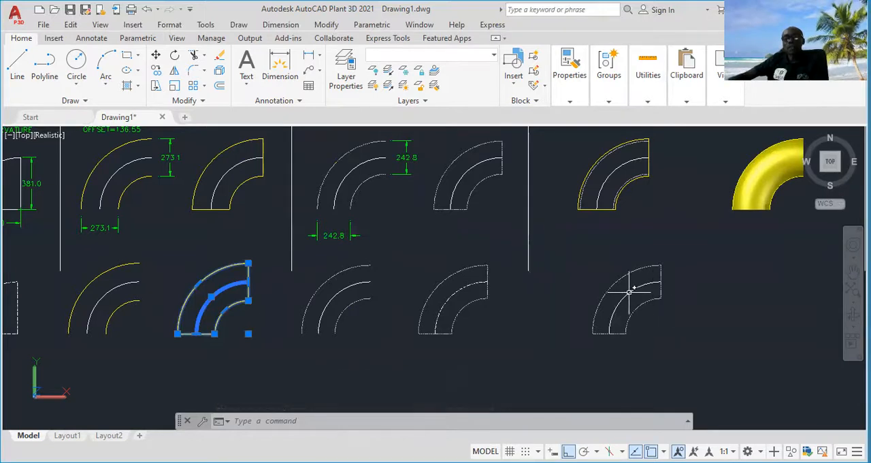
pyautogui.rightClick(267, 278)
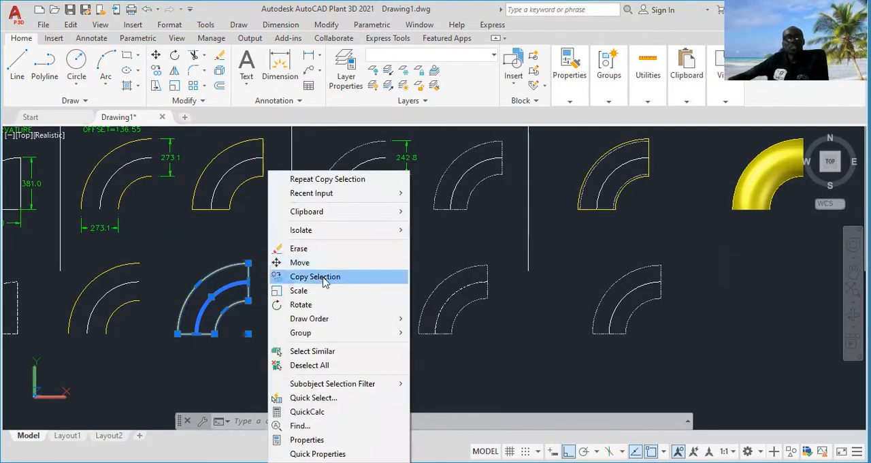
pyautogui.click(325, 279)
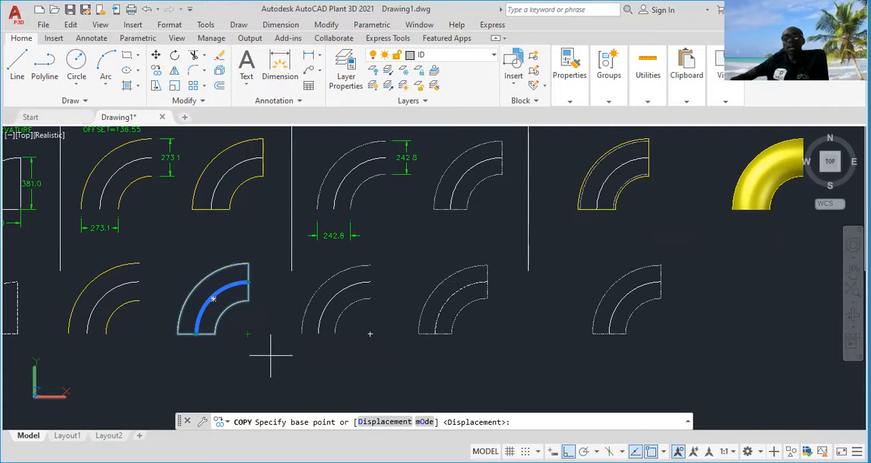
pyautogui.click(196, 333)
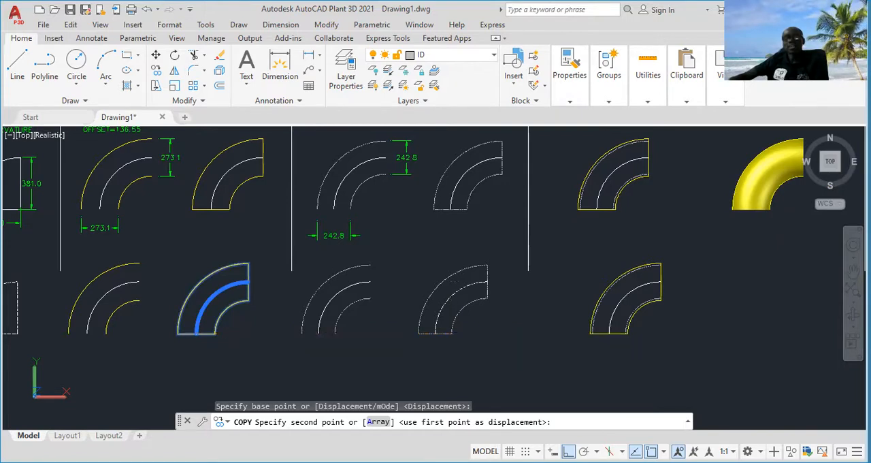
pyautogui.press('Escape')
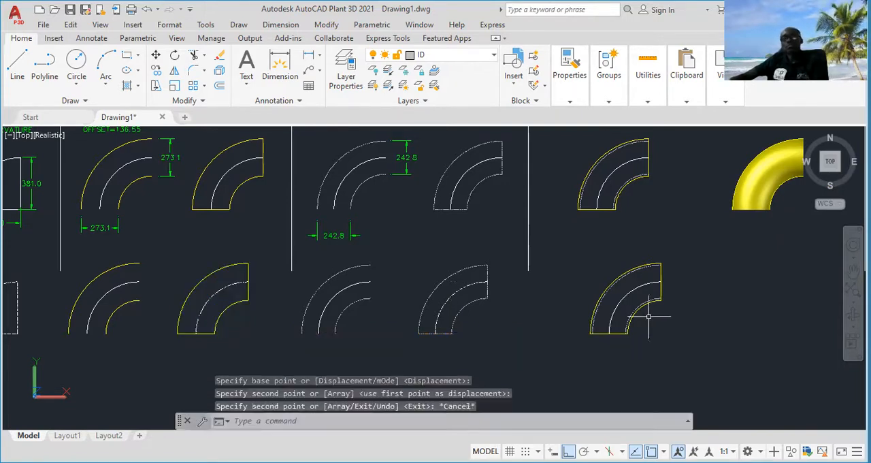
# Inspect the overlaid O.D and I.D outlines up close and within the whole row of drawings
pyautogui.scroll(5, 642, 302)
pyautogui.moveTo(618, 298); pyautogui.dragTo(531, 274, button='middle')
pyautogui.scroll(2, 580, 256)
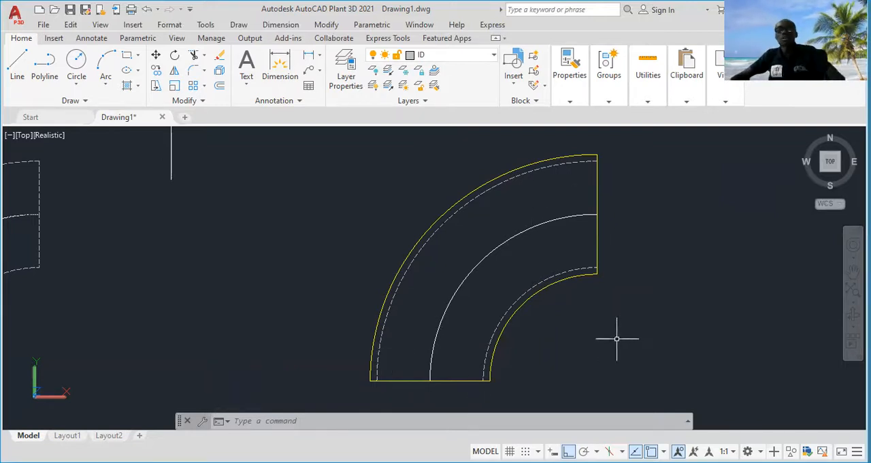
pyautogui.scroll(-5, 619, 327)
pyautogui.scroll(2, 622, 334)
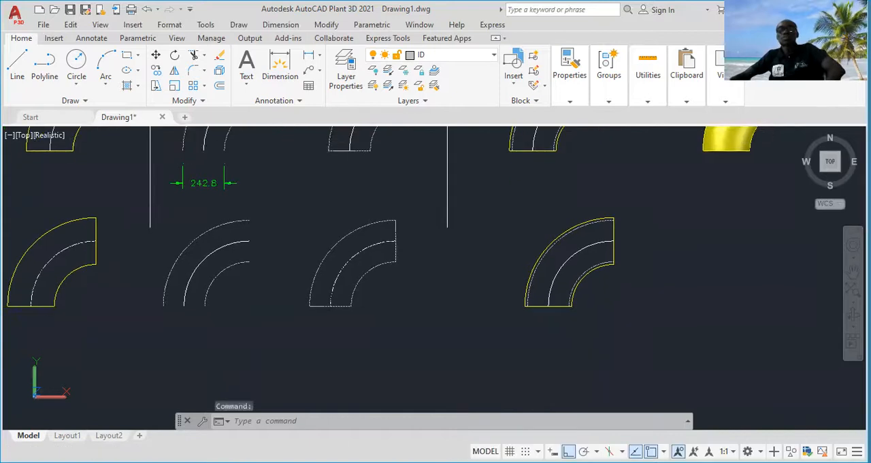
pyautogui.scroll(-2, 647, 308)
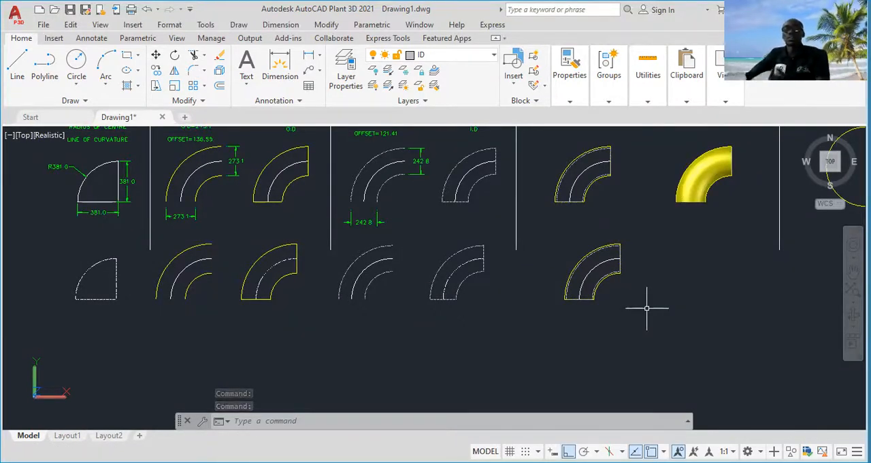
# Switch to the SW Isometric view and examine the hollow yellow 3D reference elbow
pyautogui.scroll(1, 608, 222)
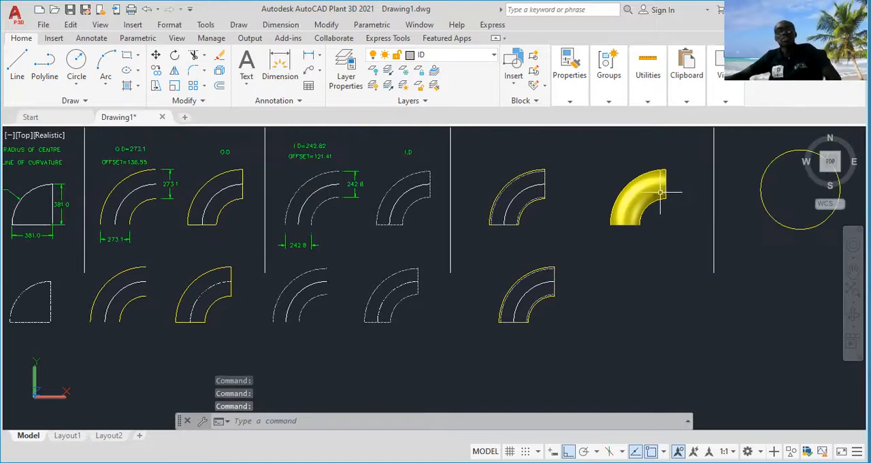
pyautogui.scroll(1, 608, 222)
pyautogui.moveTo(608, 222)
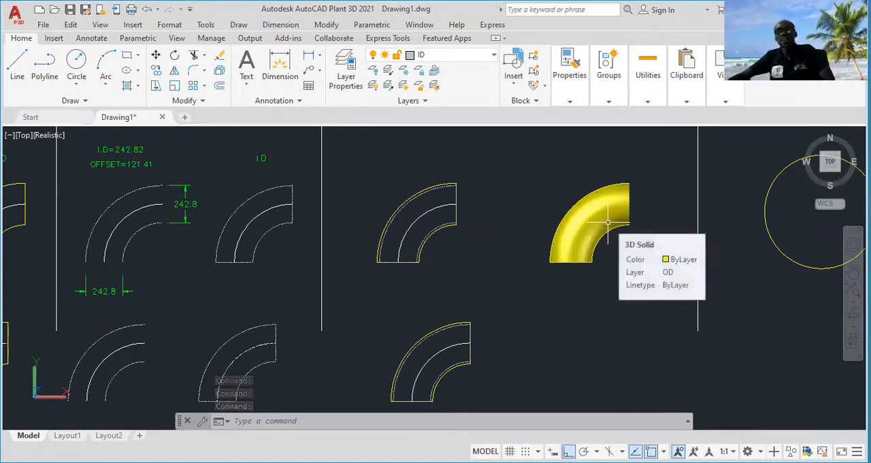
pyautogui.click(23, 135)
pyautogui.click(80, 251)
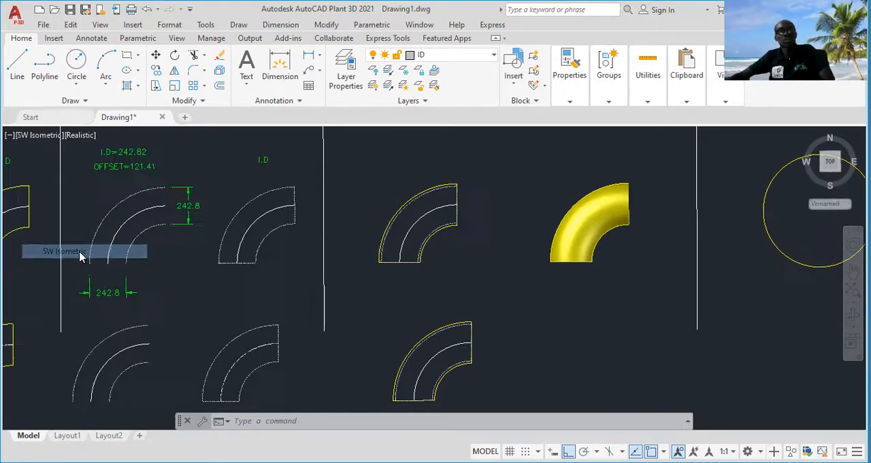
pyautogui.scroll(6, 524, 203)
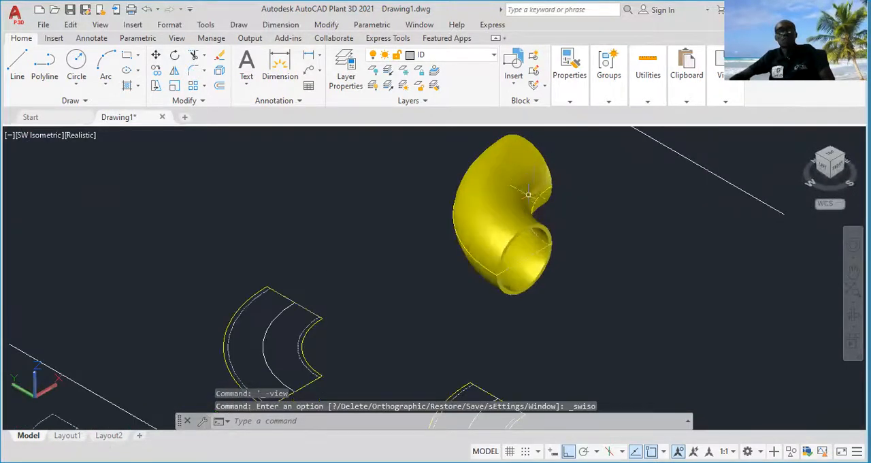
pyautogui.scroll(-1, 488, 261)
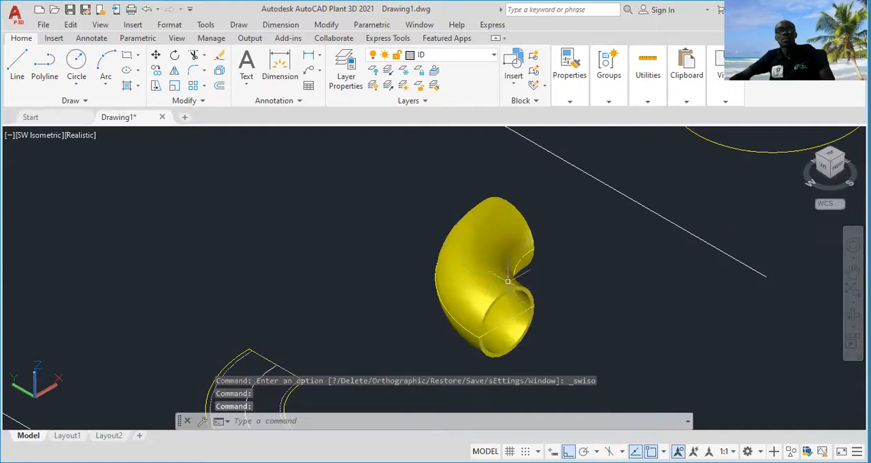
pyautogui.scroll(-1, 488, 262)
pyautogui.scroll(1, 487, 261)
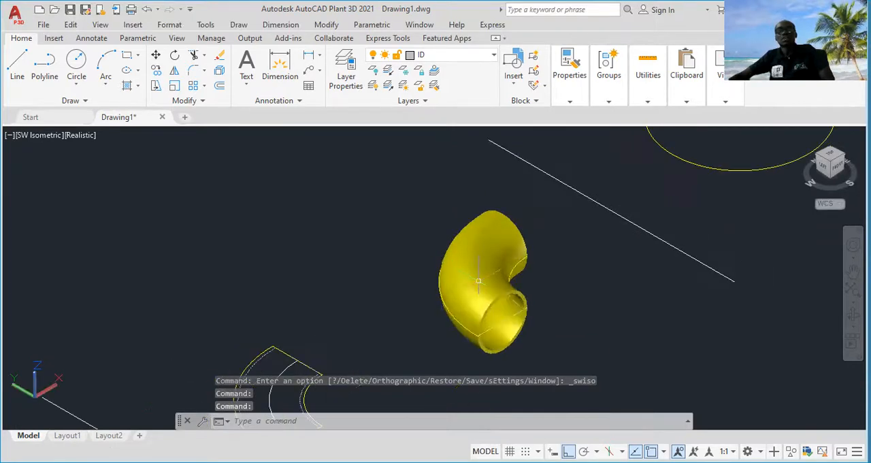
pyautogui.scroll(-2, 488, 259)
pyautogui.scroll(4, 487, 256)
pyautogui.scroll(-2, 488, 272)
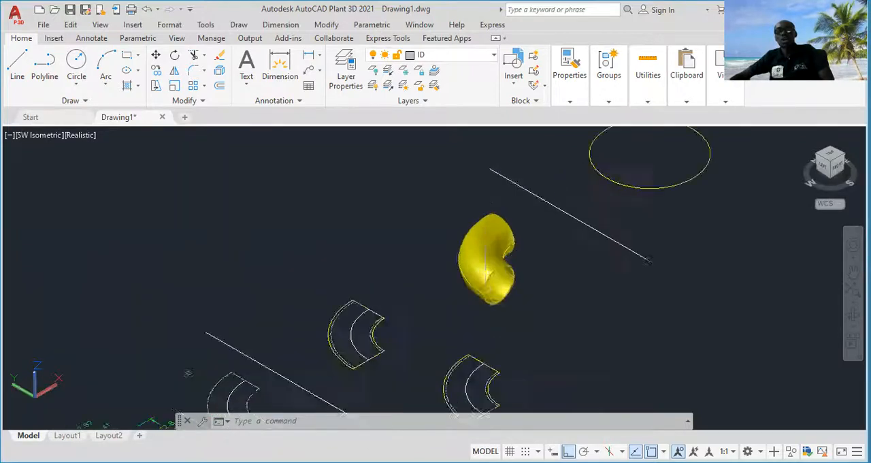
pyautogui.scroll(2, 484, 249)
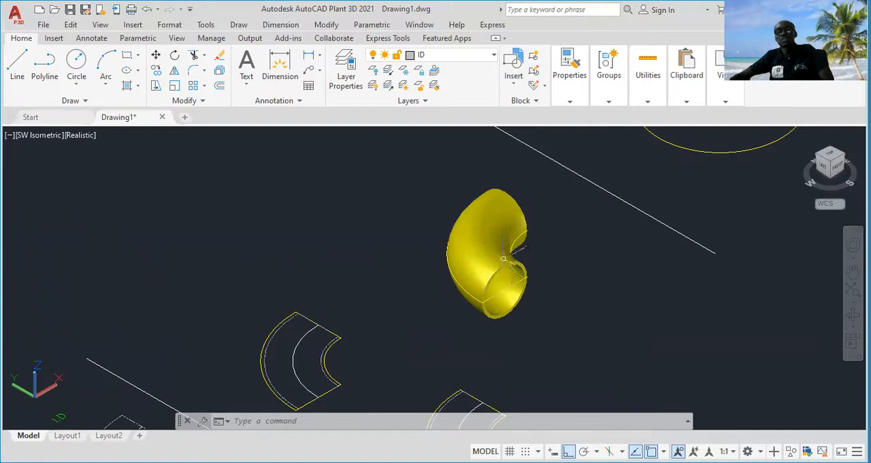
# Return from the SW Isometric view to the Top view, showing the empty area beneath the second row of outlines
pyautogui.click(37, 140)
pyautogui.click(66, 168)
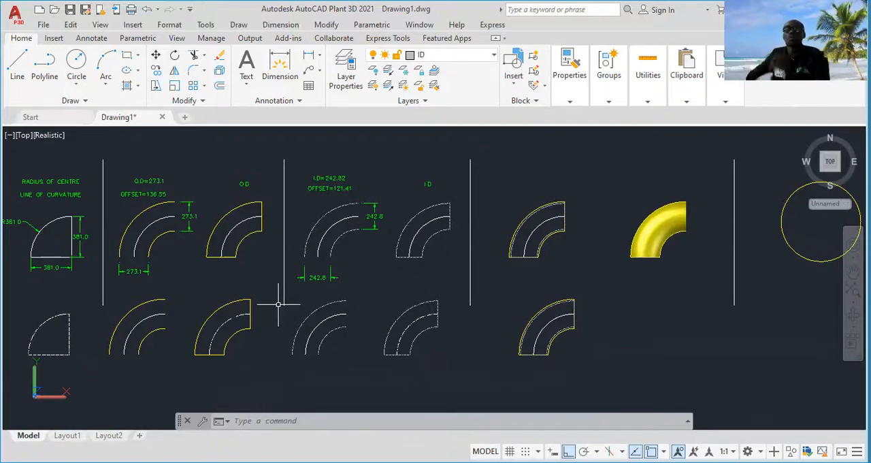
pyautogui.moveTo(285, 331)
pyautogui.mouseDown(button='middle')
pyautogui.moveTo(383, 261)
pyautogui.moveTo(379, 233)
pyautogui.mouseUp(button='middle')
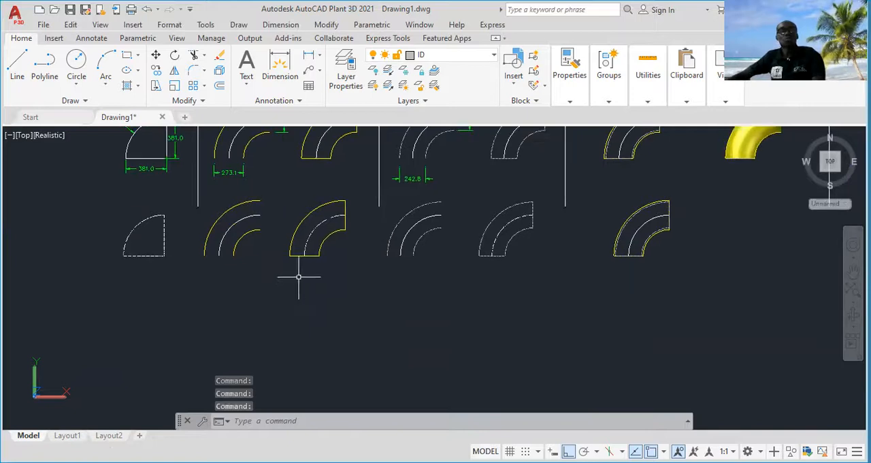
pyautogui.moveTo(228, 298); pyautogui.dragTo(229, 285, button='middle')
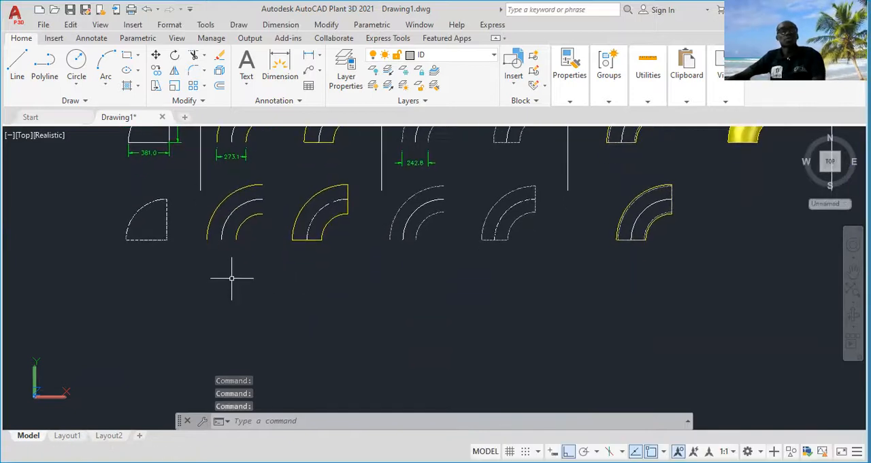
pyautogui.moveTo(211, 243); pyautogui.dragTo(213, 289, button='middle')
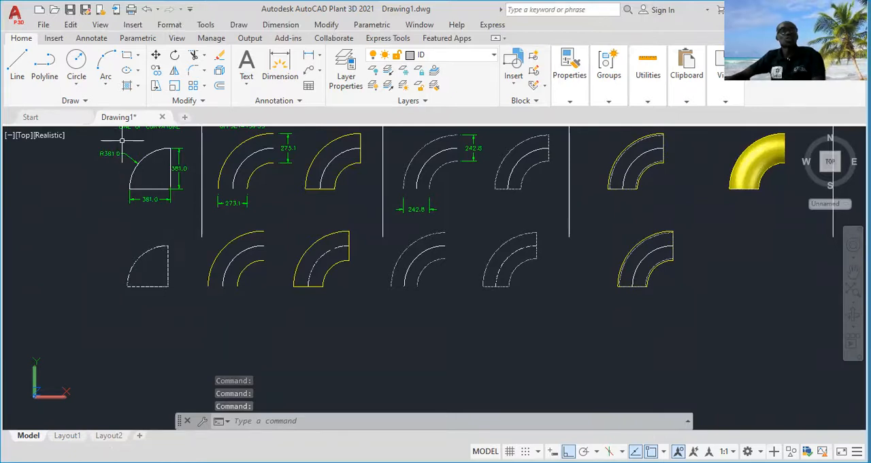
# Draw a circle of radius 381 by its centre and radius, beneath the copied centre-line arc drawing
pyautogui.click(74, 86)
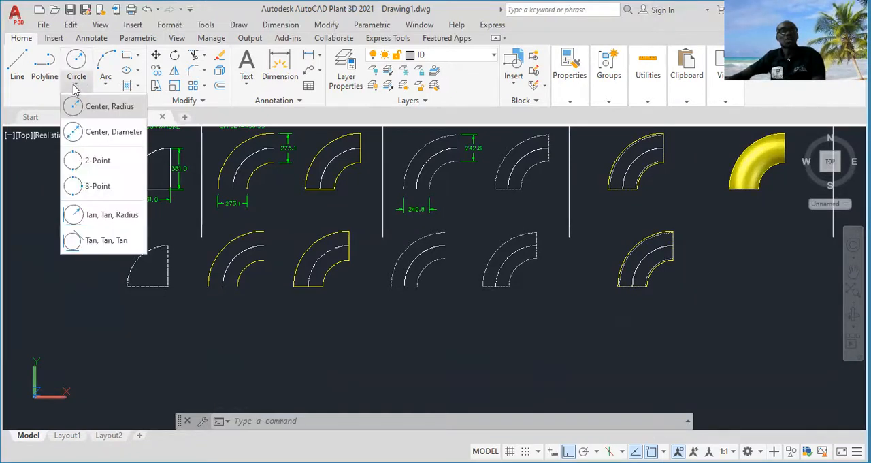
pyautogui.click(103, 107)
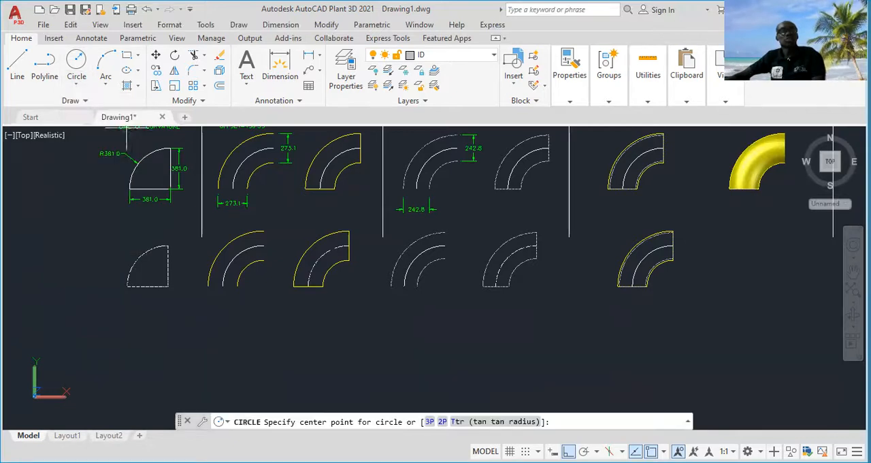
pyautogui.click(139, 364)
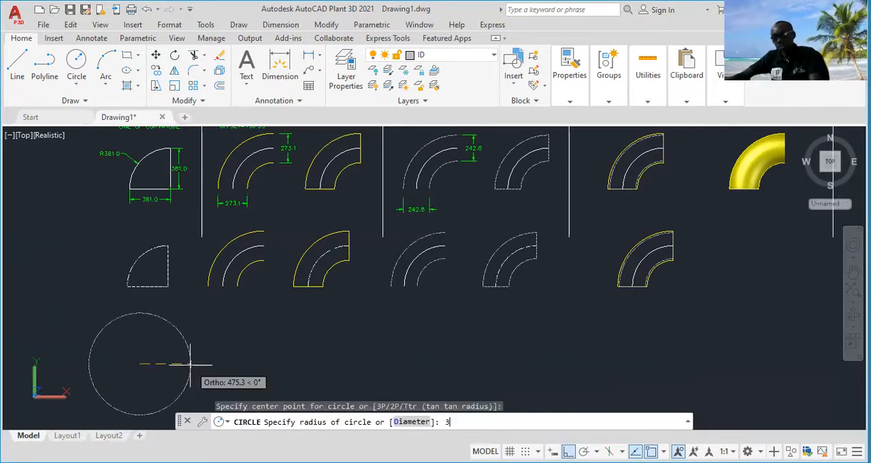
pyautogui.press('Return')
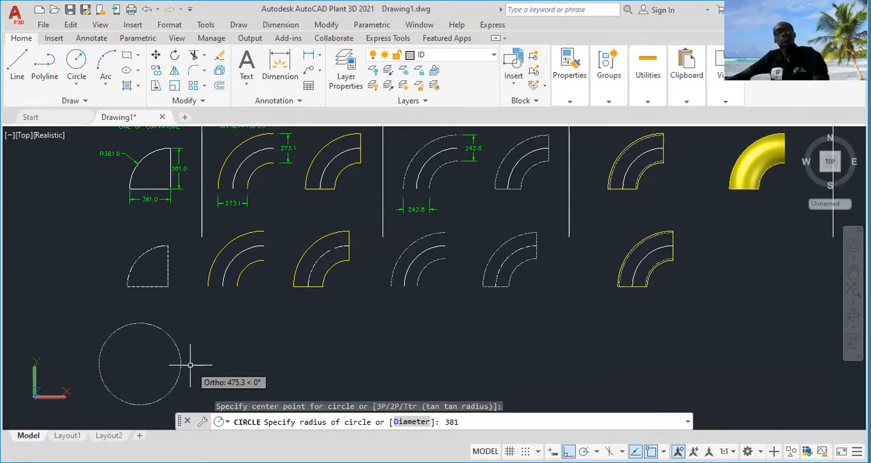
pyautogui.press('Return')
# Compare the new circle with the reference rows above, examining the O.D reference arcs, their dimensions and offset note
pyautogui.moveTo(190, 365); pyautogui.dragTo(206, 306, button='middle')
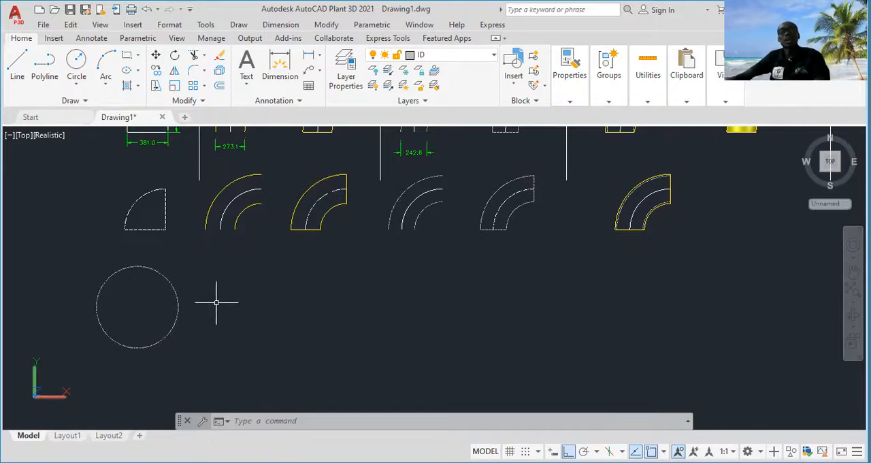
pyautogui.moveTo(226, 295)
pyautogui.mouseDown(button='middle')
pyautogui.moveTo(225, 327)
pyautogui.moveTo(241, 365)
pyautogui.mouseUp(button='middle')
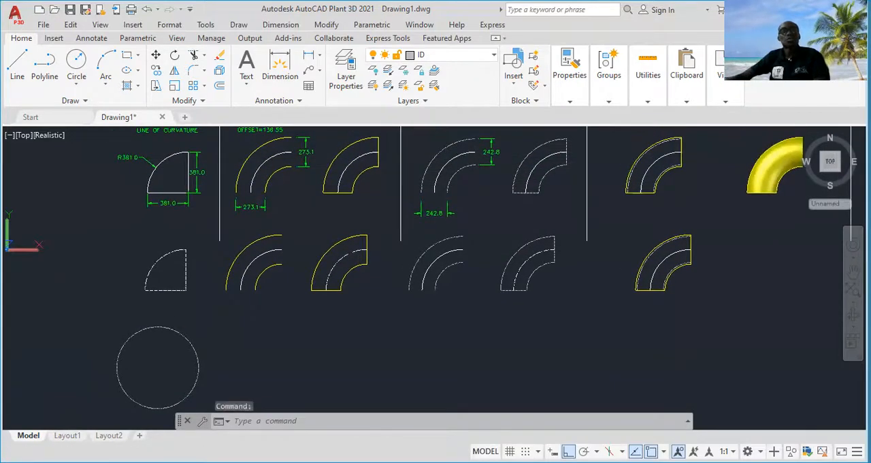
pyautogui.scroll(3, 248, 229)
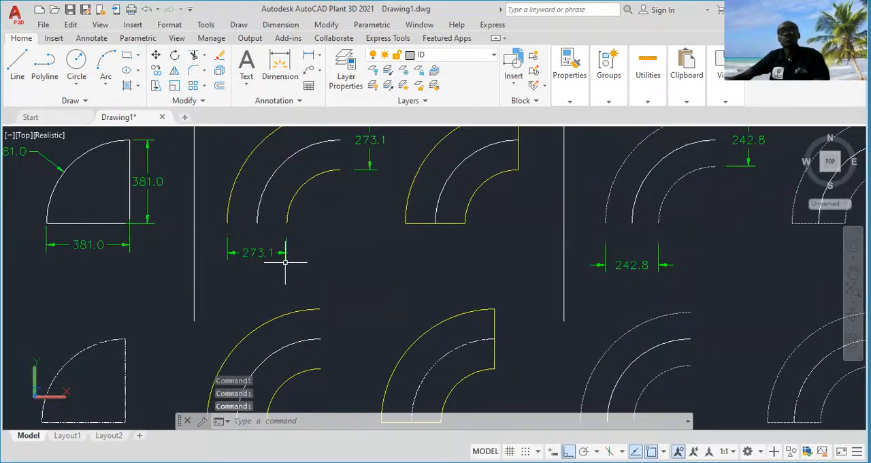
pyautogui.scroll(-5, 285, 262)
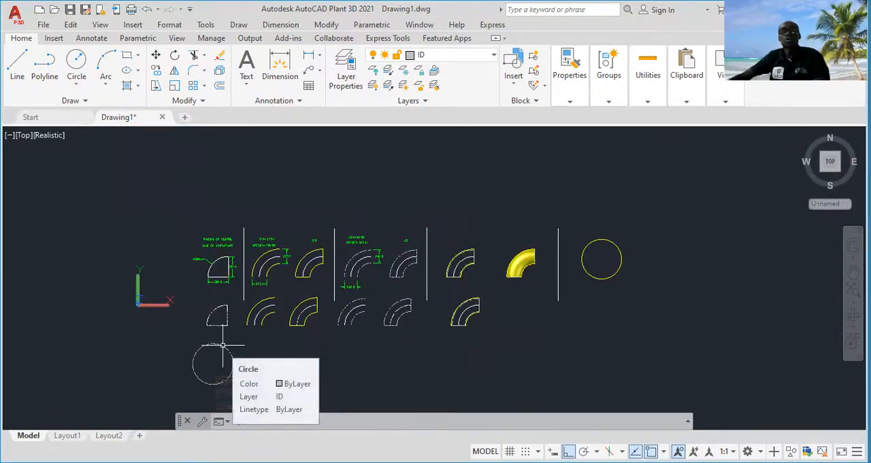
pyautogui.scroll(5, 269, 258)
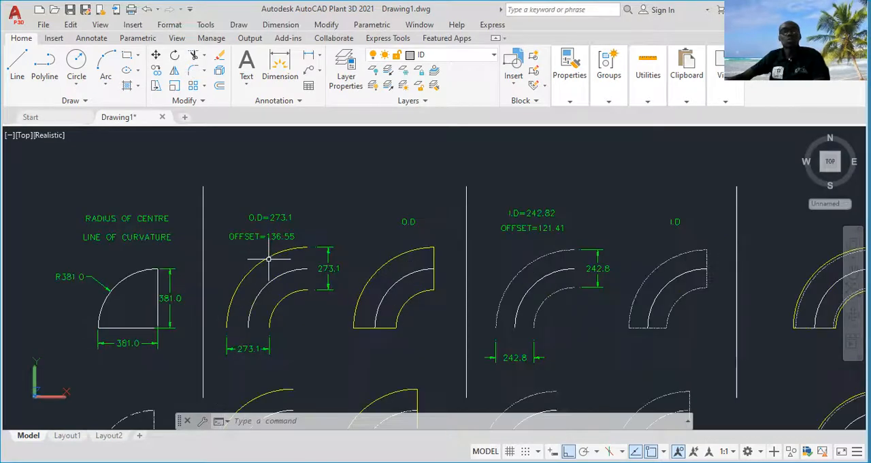
pyautogui.scroll(2, 269, 259)
pyautogui.scroll(-4, 288, 253)
pyautogui.scroll(3, 297, 266)
pyautogui.scroll(3, 298, 238)
pyautogui.scroll(-6, 300, 262)
pyautogui.moveTo(300, 285); pyautogui.dragTo(314, 187, button='middle')
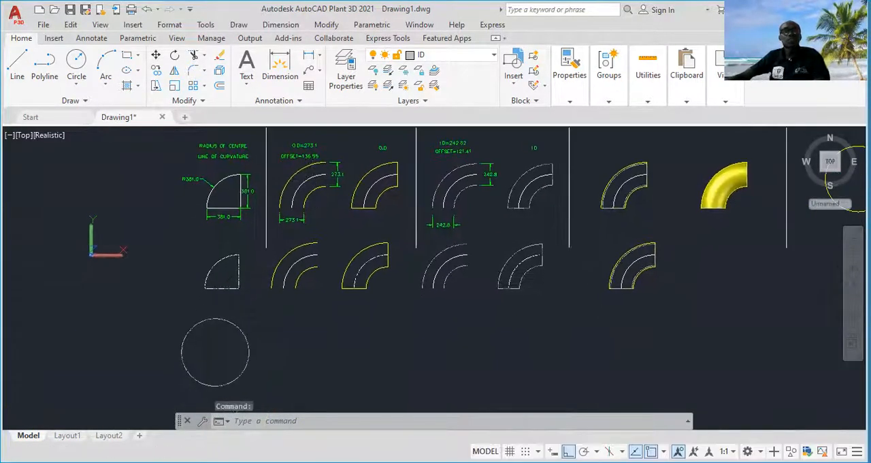
pyautogui.moveTo(241, 356); pyautogui.dragTo(250, 286, button='middle')
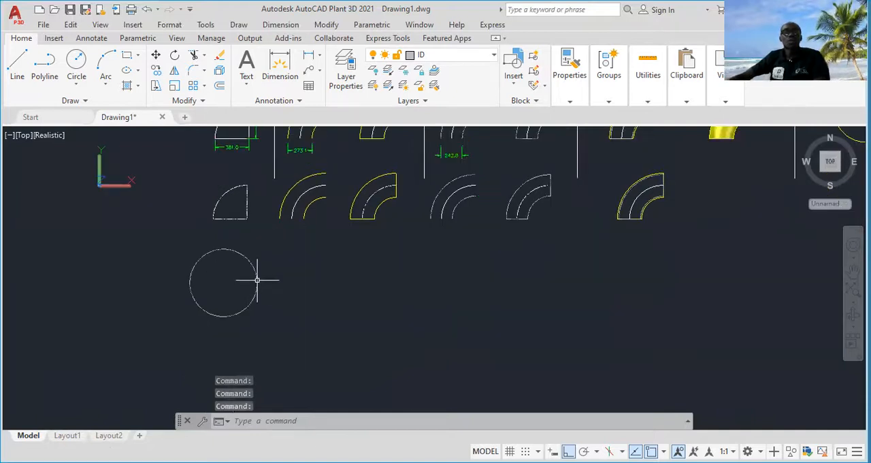
# Offset the 381 radius circle outward by 136.55
pyautogui.scroll(2, 250, 281)
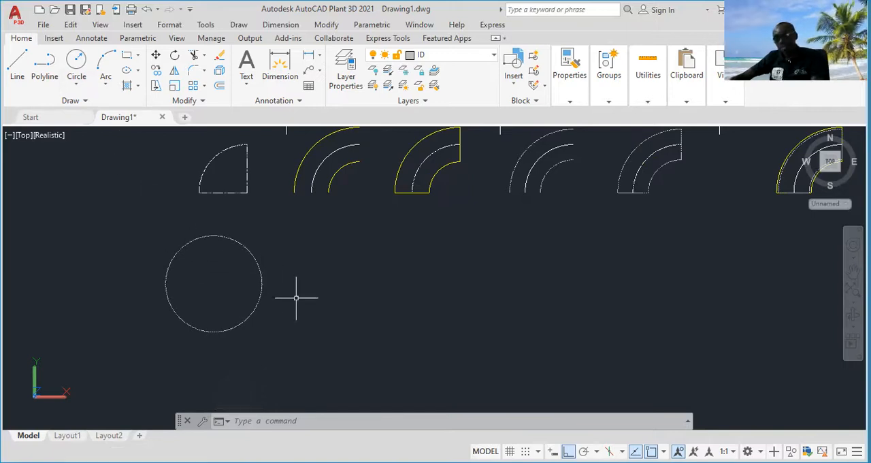
pyautogui.write('of')
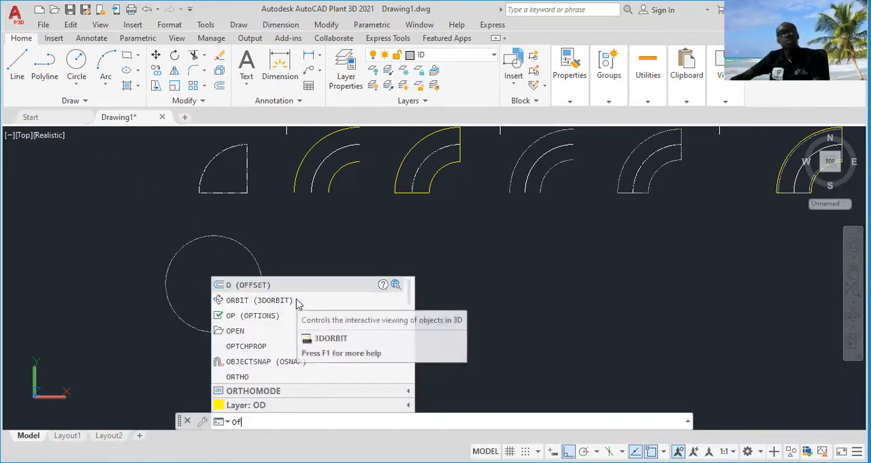
pyautogui.write('f')
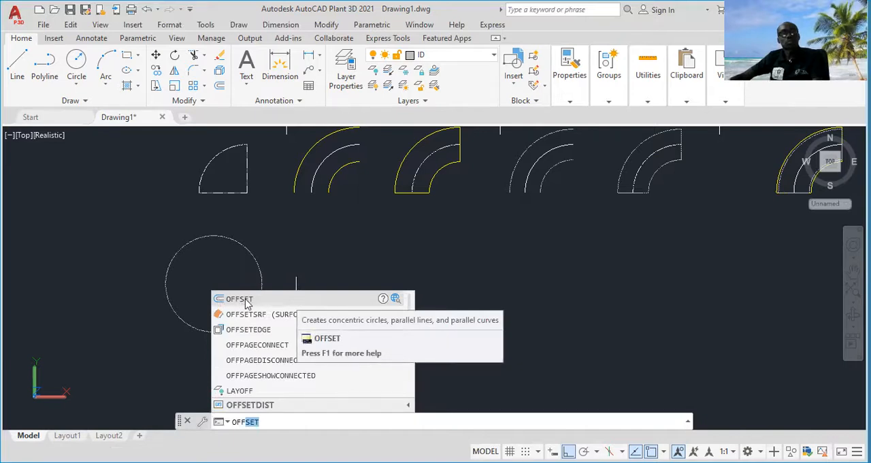
pyautogui.click(246, 300)
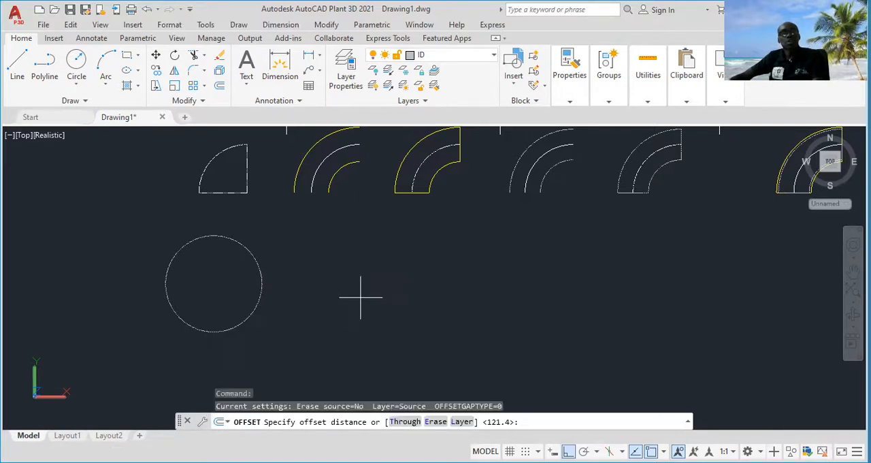
pyautogui.moveTo(351, 313); pyautogui.dragTo(331, 393, button='middle')
pyautogui.moveTo(330, 356); pyautogui.dragTo(327, 414, button='middle')
pyautogui.moveTo(325, 366); pyautogui.dragTo(326, 295, button='middle')
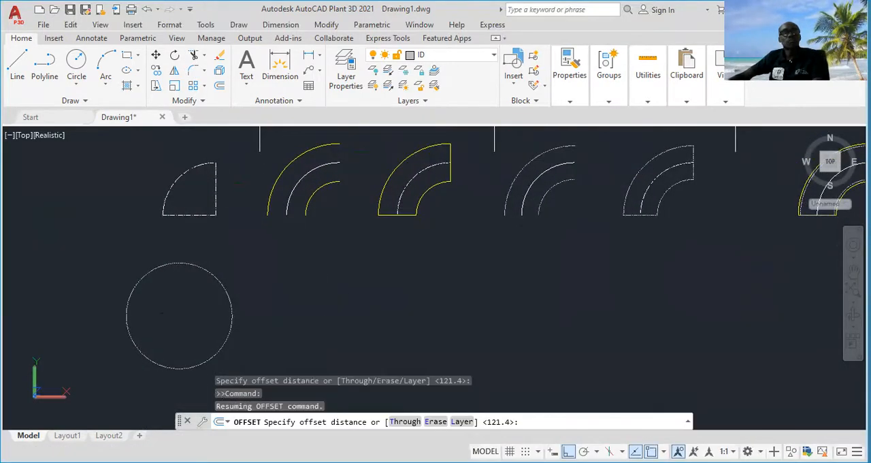
pyautogui.write('136')
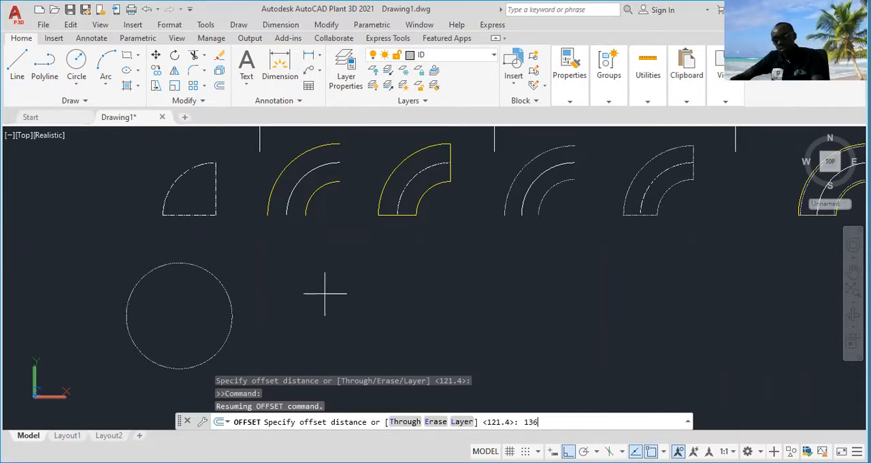
pyautogui.write('.55')
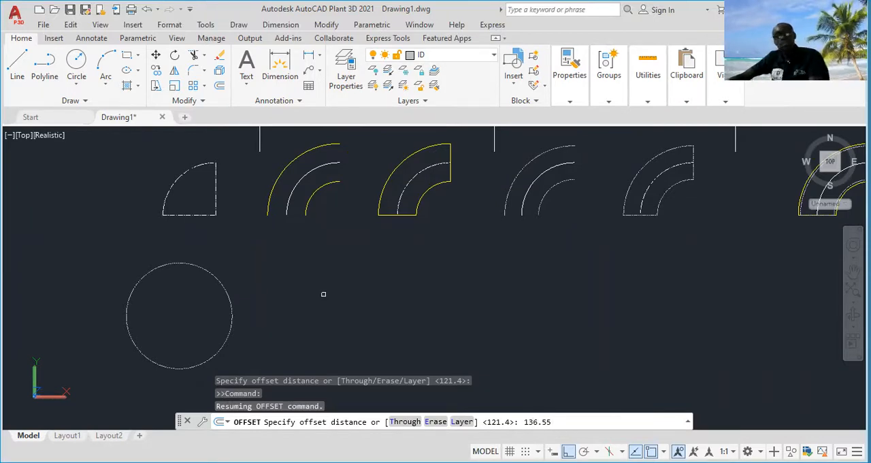
pyautogui.press('Return')
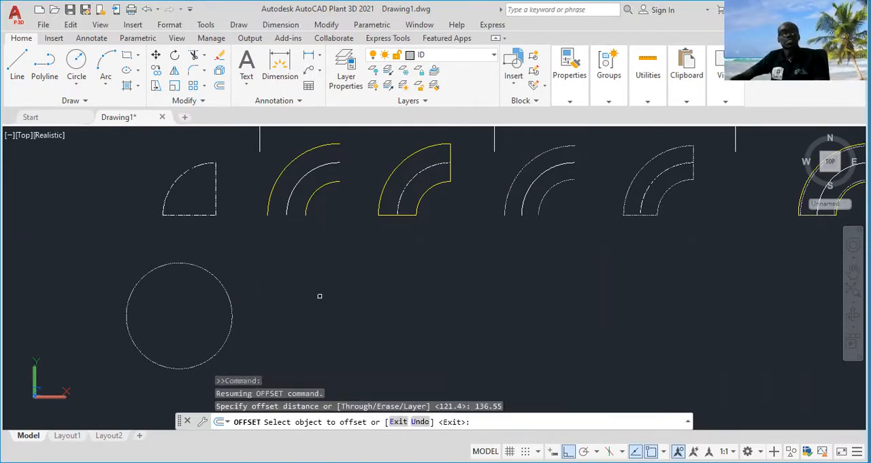
pyautogui.click(231, 306)
pyautogui.click(264, 275)
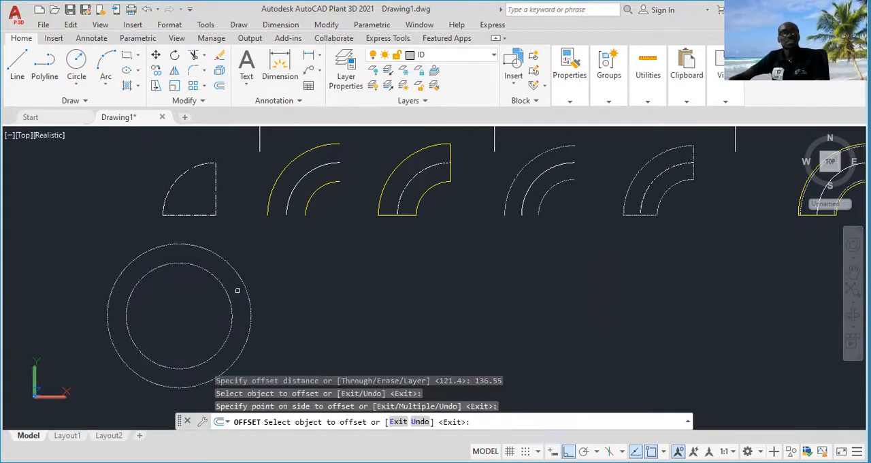
# Offset the same 381 radius circle inward by 136.55 and end the Offset command
pyautogui.click(228, 297)
pyautogui.click(192, 314)
pyautogui.press('Escape')
# Copy the three concentric circles horizontally to the right of the original set
pyautogui.click(292, 296)
pyautogui.click(191, 307)
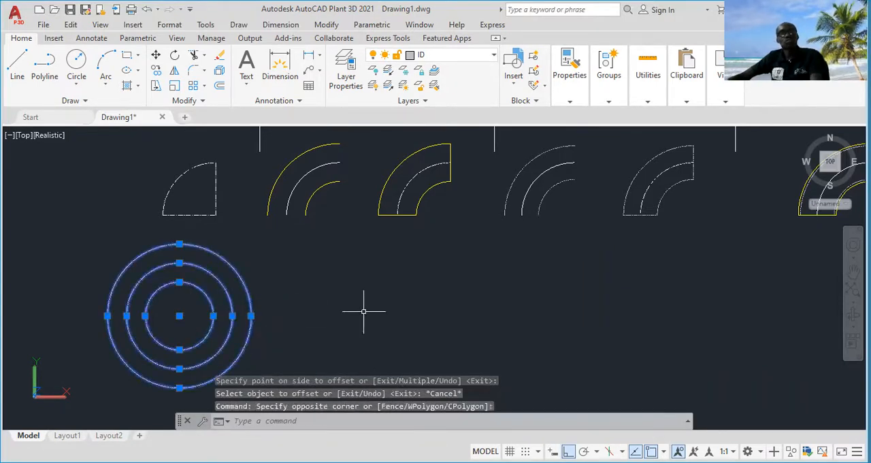
pyautogui.rightClick(364, 311)
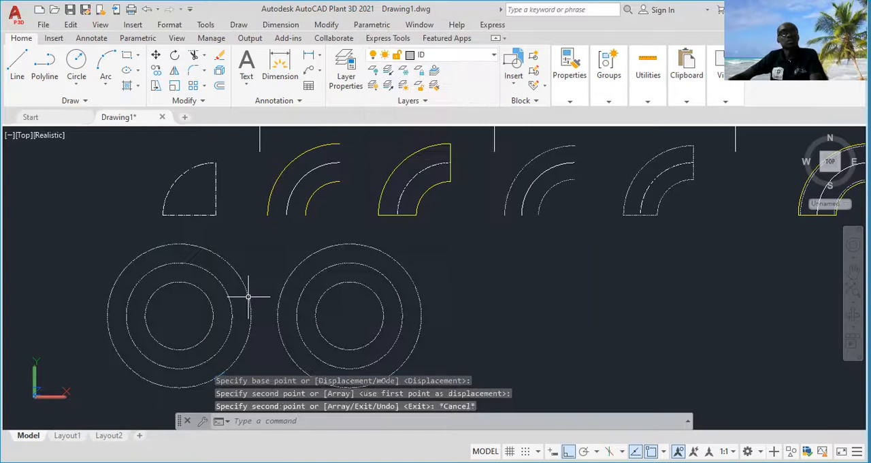
# Delete the outer and inner circles of the original set, keeping only the 381 radius circle
pyautogui.click(251, 314)
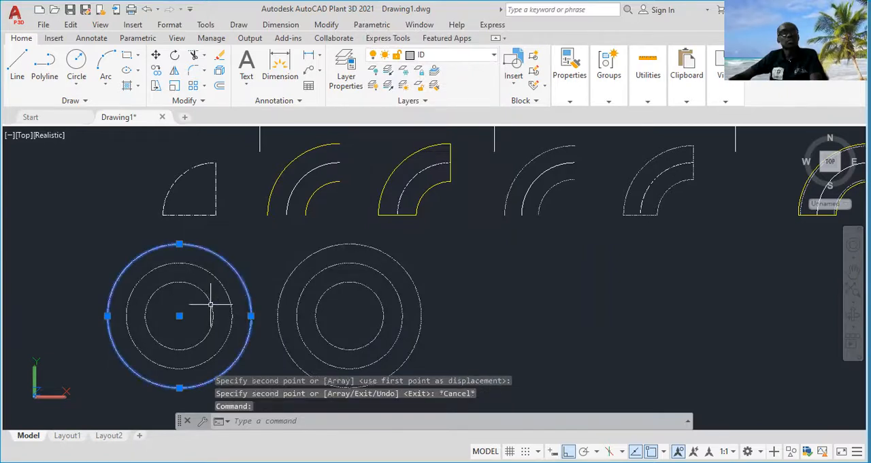
pyautogui.click(210, 303)
pyautogui.press('Delete')
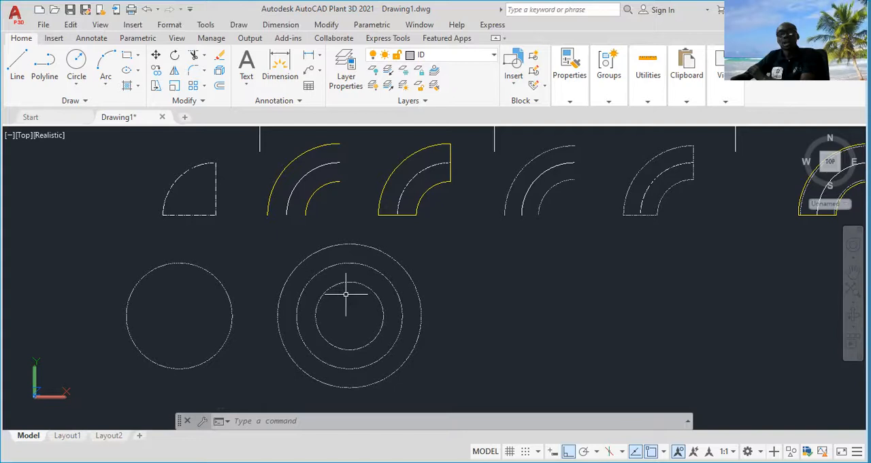
# Assign the inner and outer circles of the copied set to the OD layer
pyautogui.click(365, 286)
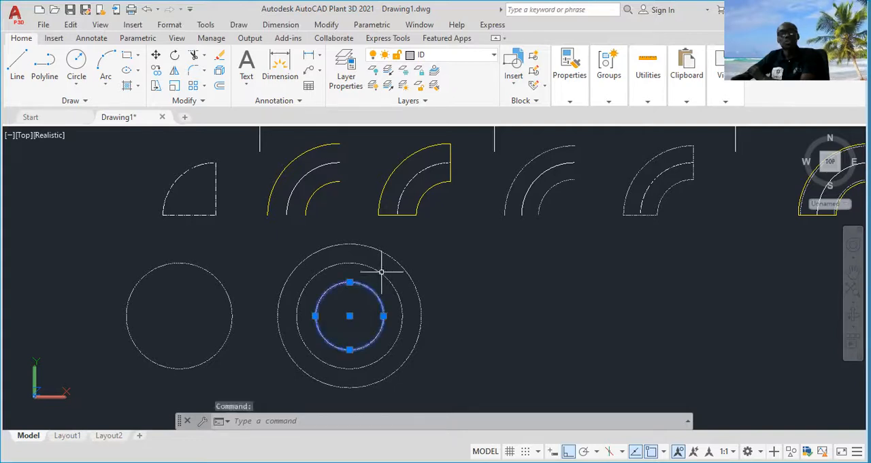
pyautogui.click(391, 256)
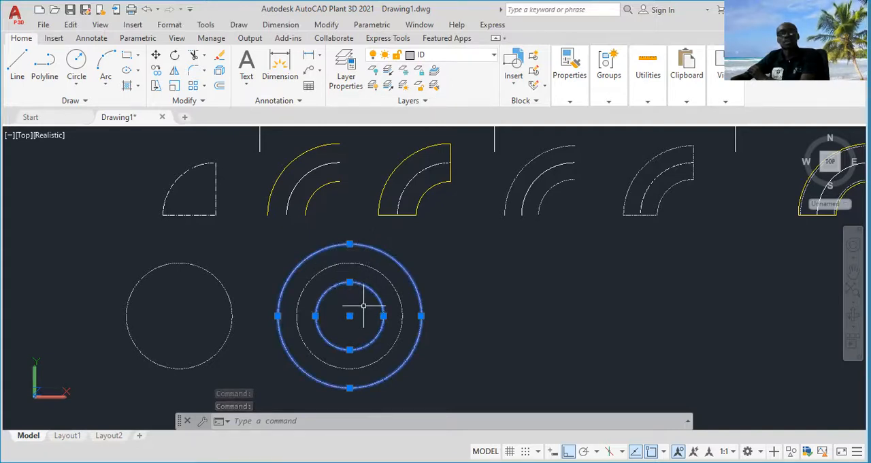
pyautogui.click(478, 55)
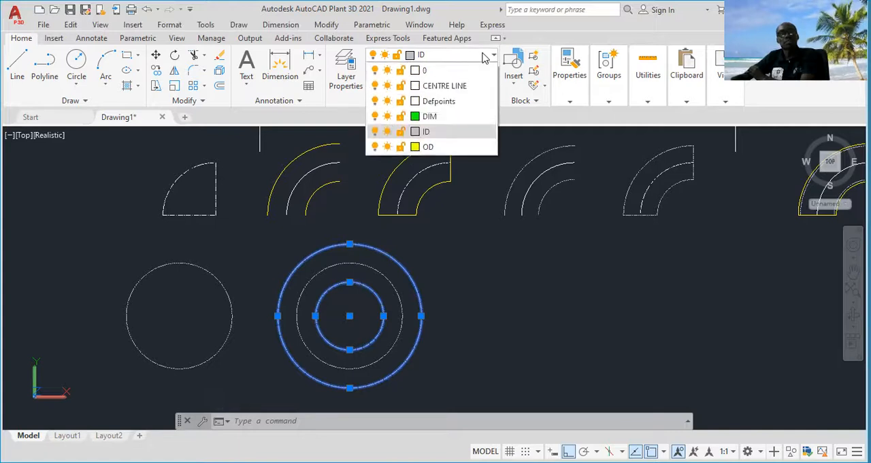
pyautogui.click(429, 147)
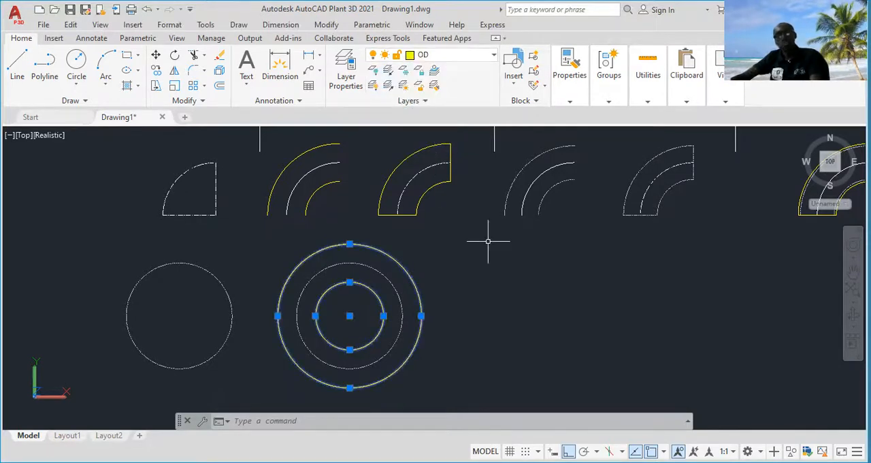
pyautogui.press('Escape')
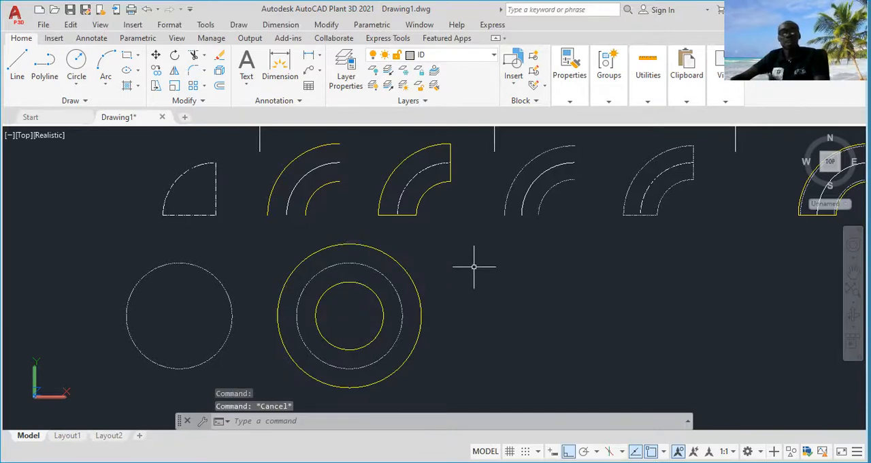
# Copy the set of three concentric circles horizontally to the right of itself, using the circle centre as base point
pyautogui.click(458, 285)
pyautogui.click(289, 320)
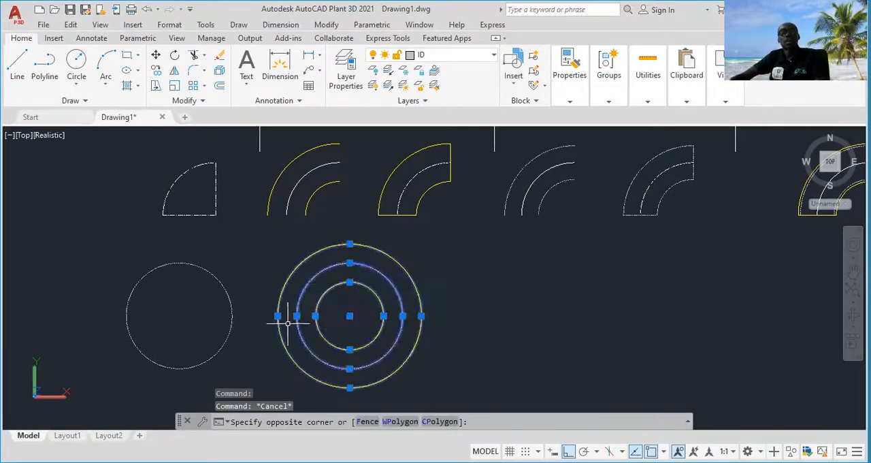
pyautogui.rightClick(368, 306)
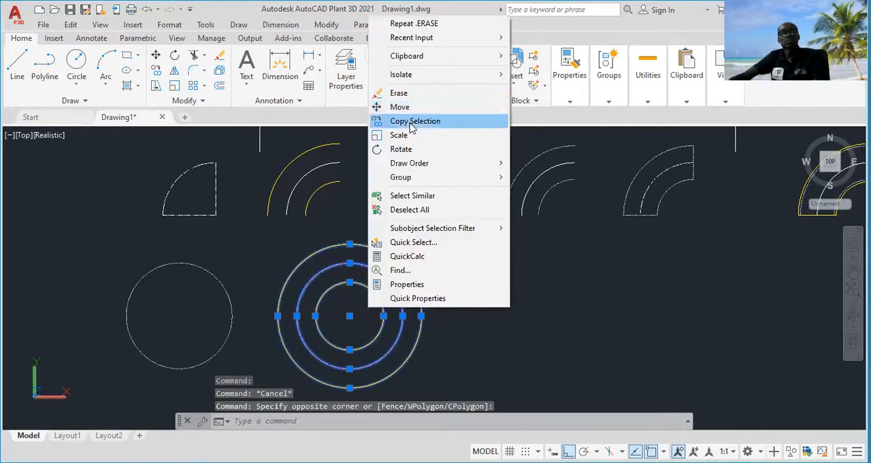
pyautogui.click(416, 120)
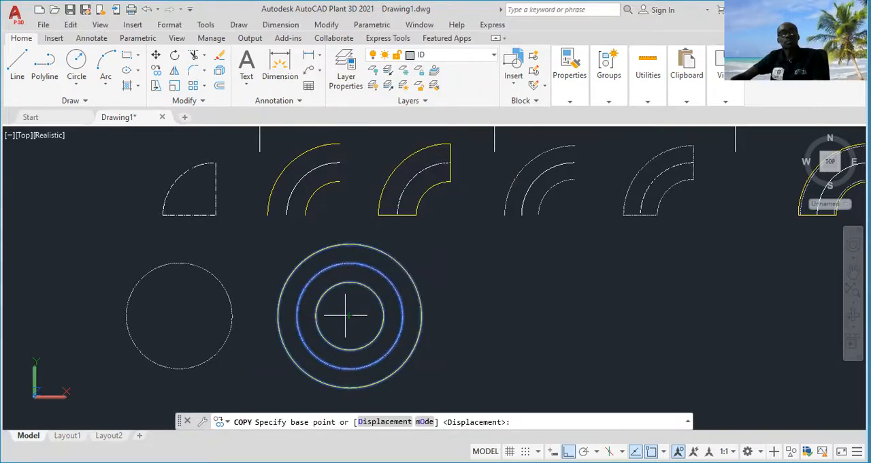
pyautogui.click(347, 315)
pyautogui.click(535, 315)
pyautogui.press('Escape')
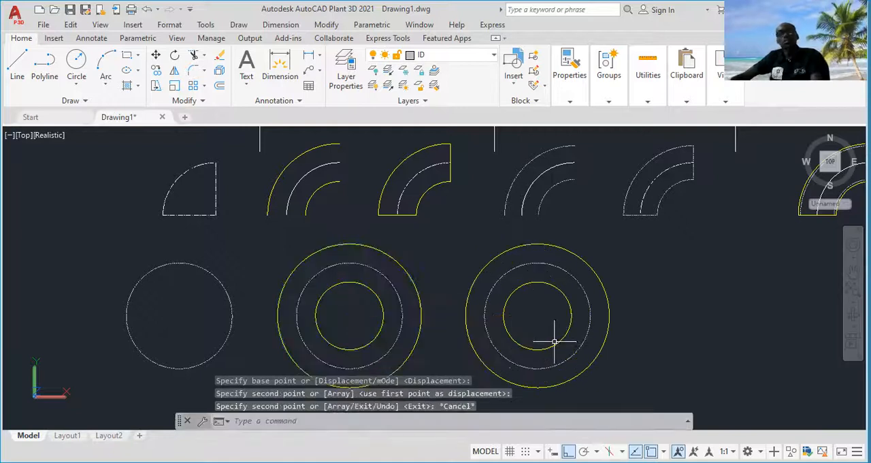
# Draw a vertical line on the ID layer through the rightmost circle set, from the outer circle's top quadrant to its bottom quadrant
pyautogui.moveTo(553, 343); pyautogui.dragTo(493, 335, button='middle')
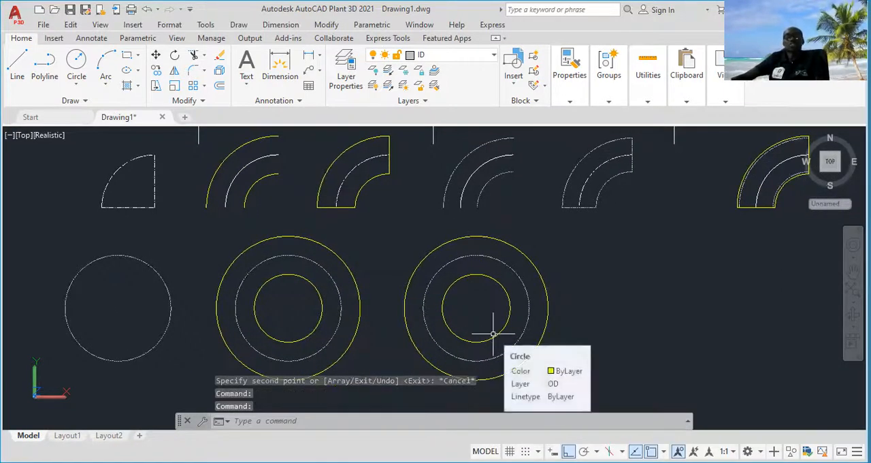
pyautogui.click(17, 65)
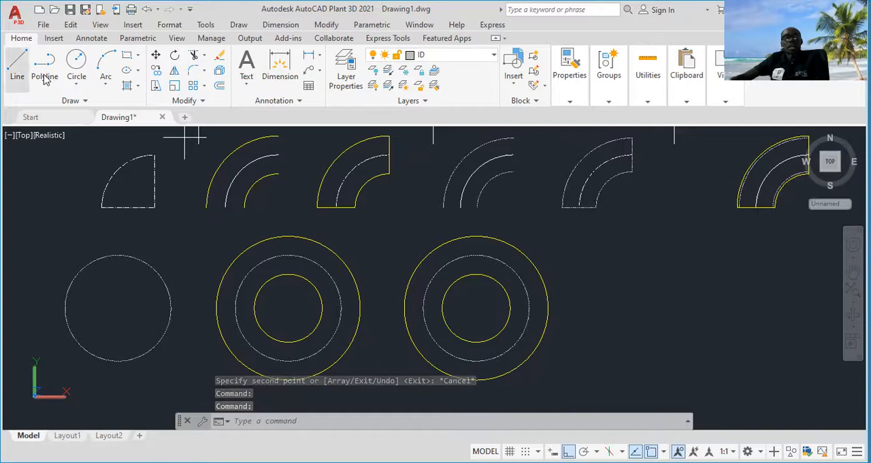
pyautogui.click(476, 236)
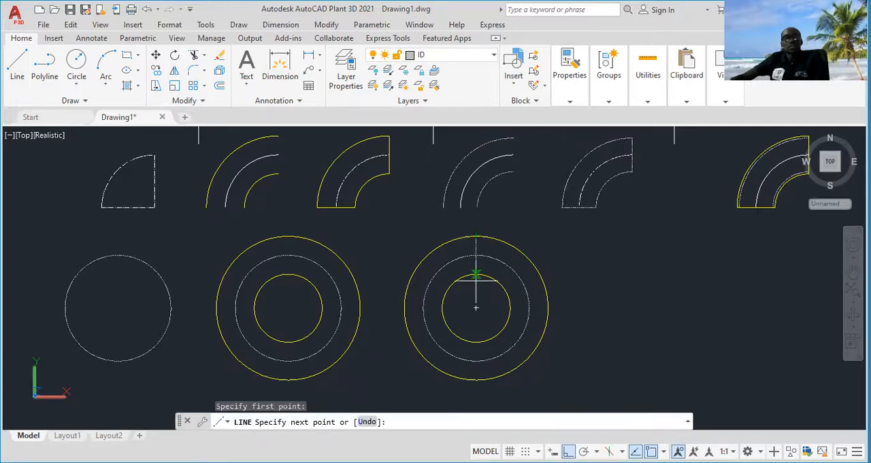
pyautogui.click(476, 379)
pyautogui.press('Escape')
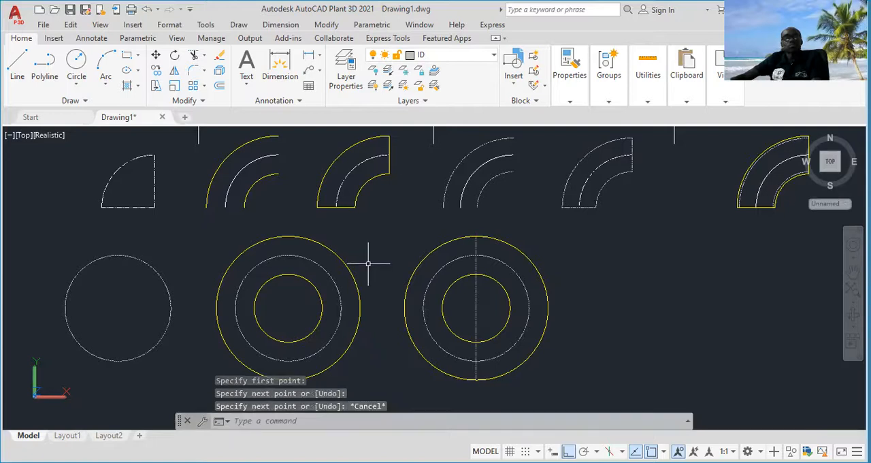
# Delete the vertical line running through the rightmost circle set
pyautogui.click(490, 310)
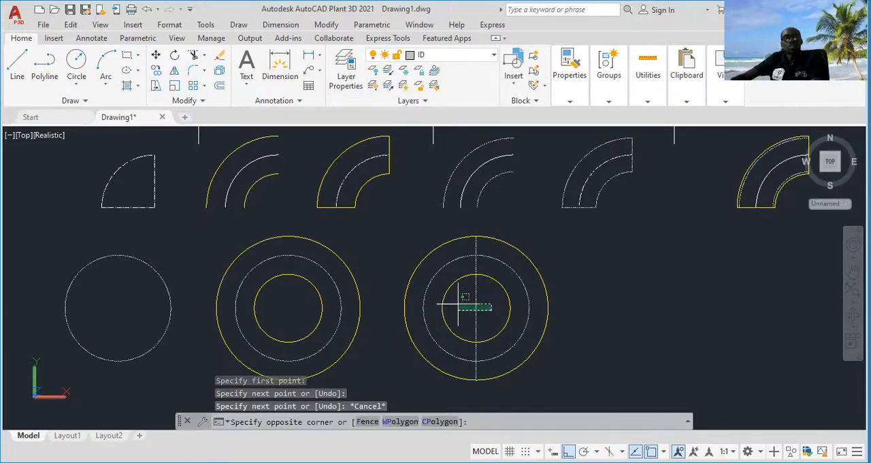
pyautogui.click(458, 307)
pyautogui.press('Delete')
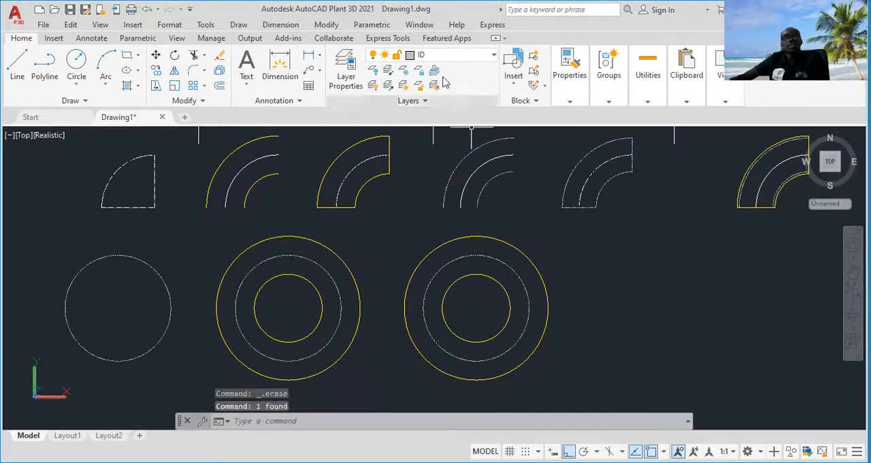
# Make CENTRE LINE the current layer and draw a vertical line between the top and bottom quadrants of the rightmost outer circle
pyautogui.click(488, 60)
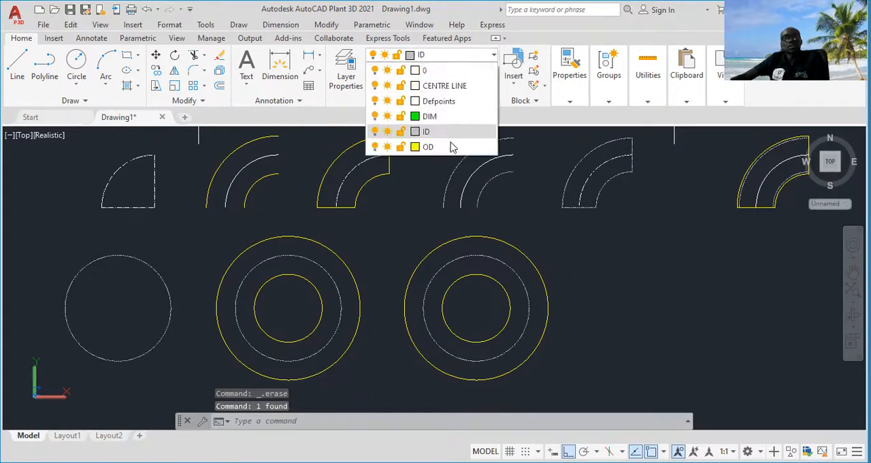
pyautogui.click(444, 86)
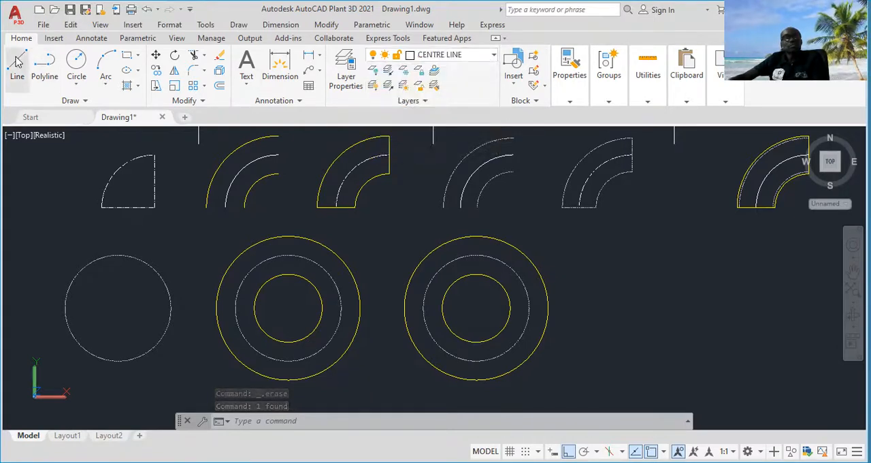
pyautogui.write('l')
pyautogui.press('Return')
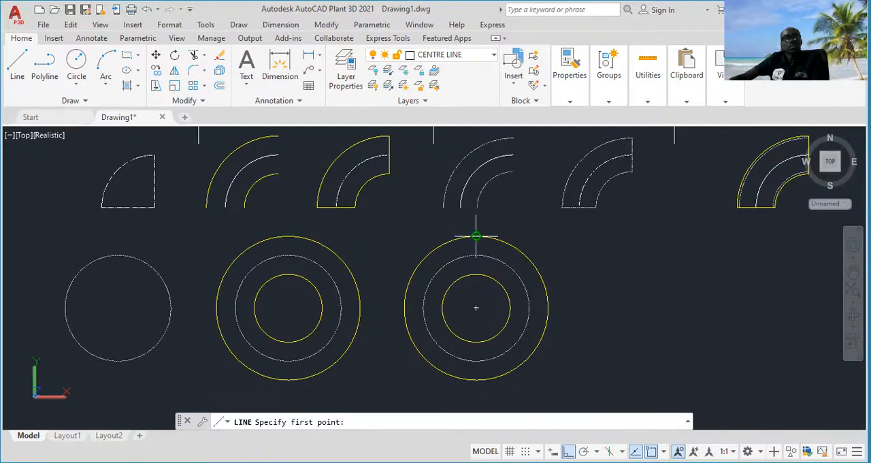
pyautogui.click(476, 237)
pyautogui.click(476, 379)
pyautogui.press('Escape')
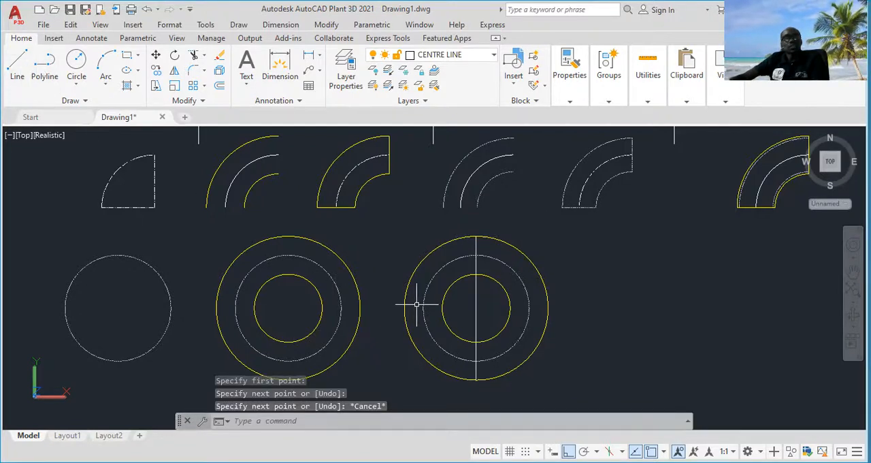
pyautogui.click(18, 72)
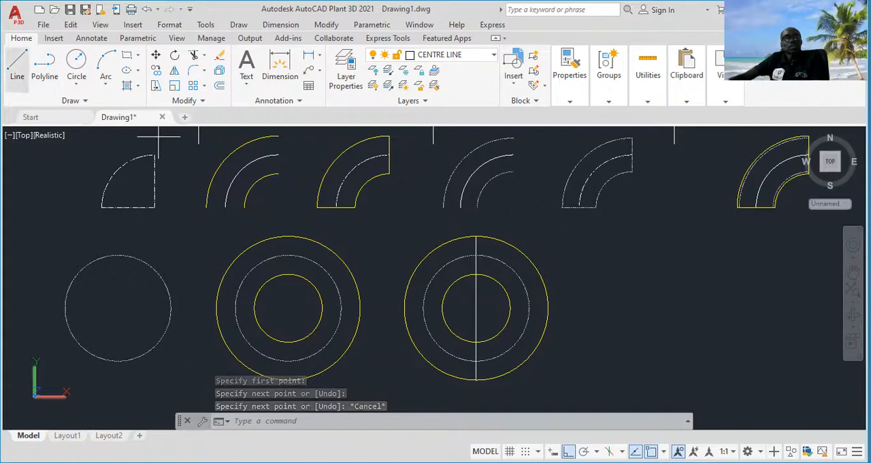
pyautogui.click(405, 300)
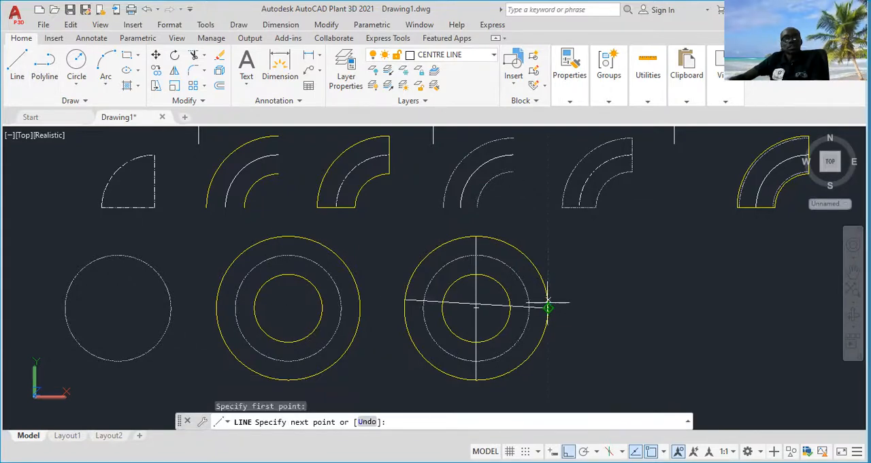
pyautogui.press('Escape')
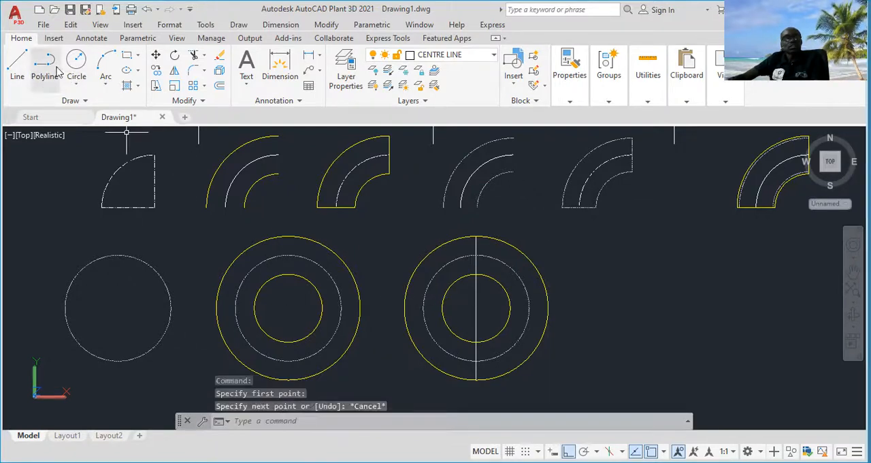
# Draw a horizontal line across the rightmost circle set, from the outer circle's left quadrant to its right quadrant
pyautogui.click(17, 65)
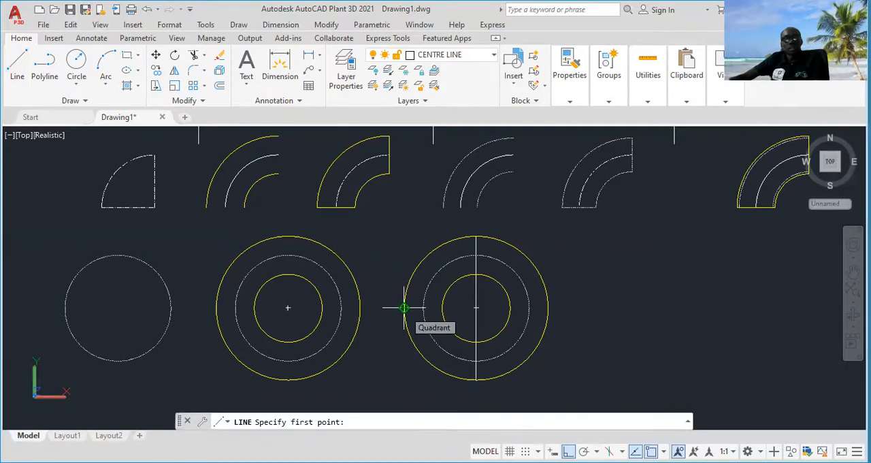
# Delete the vertical line in the rightmost circle set and redraw it from the outer circle's top quadrant to its bottom quadrant
pyautogui.click(495, 241)
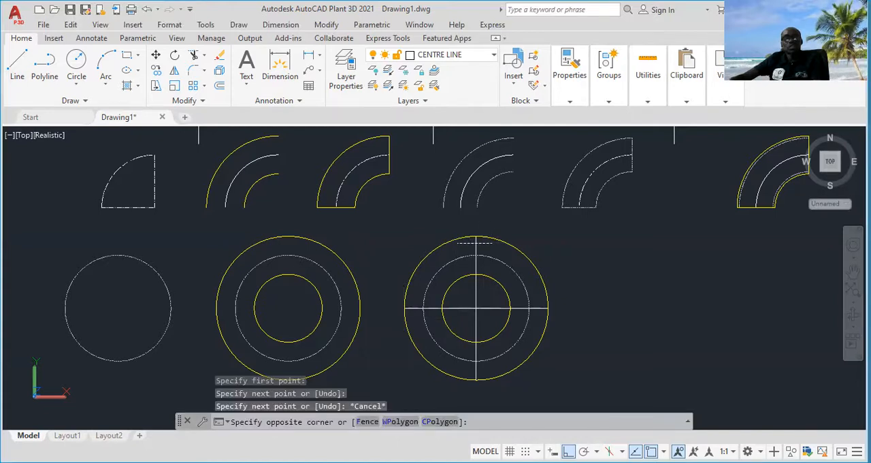
pyautogui.click(457, 244)
pyautogui.press('Delete')
pyautogui.click(17, 65)
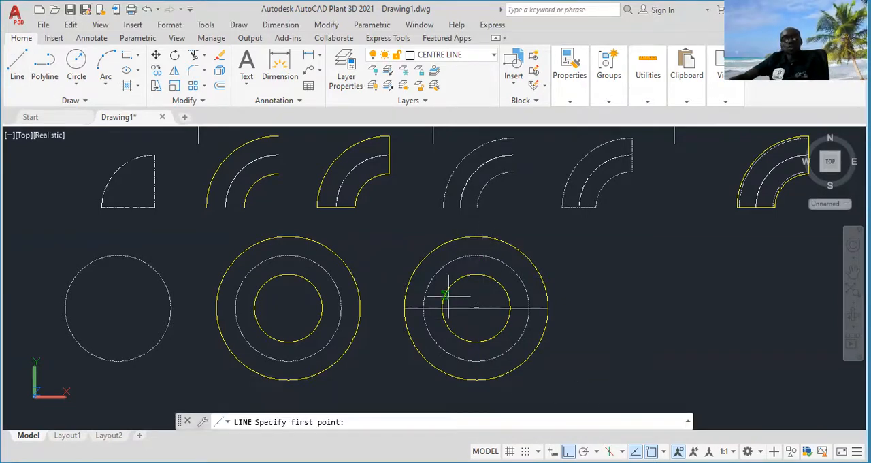
pyautogui.click(476, 237)
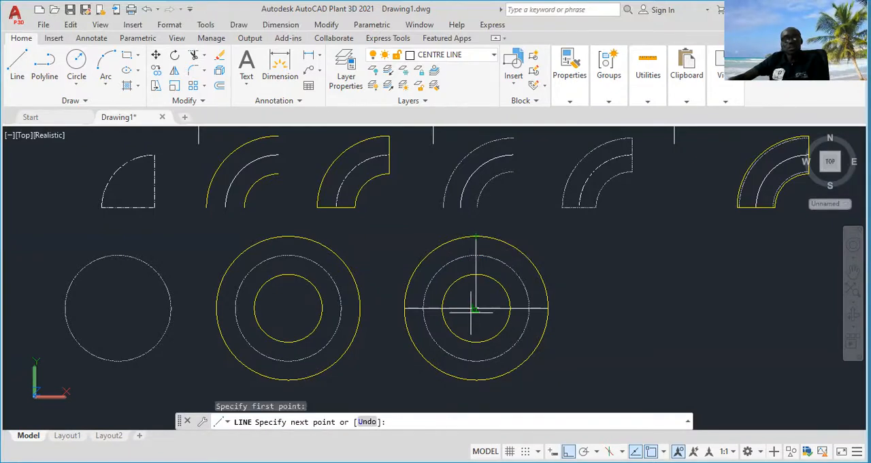
pyautogui.click(476, 379)
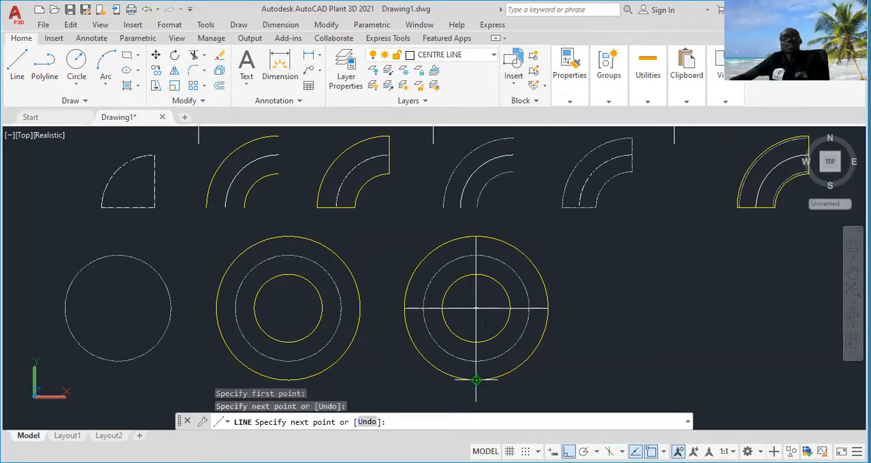
pyautogui.press('Escape')
# Copy the circle set with its crossing lines vertically to a free area directly below the original
pyautogui.moveTo(624, 349); pyautogui.dragTo(590, 340, button='middle')
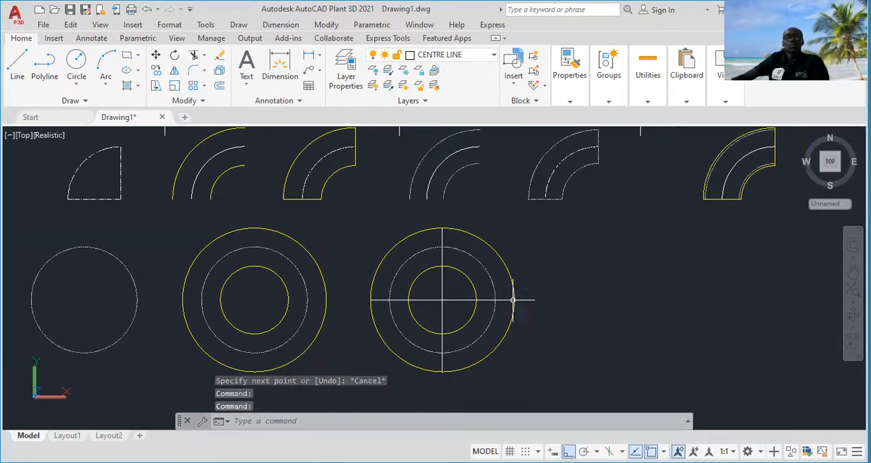
pyautogui.moveTo(537, 303); pyautogui.dragTo(472, 274, button='middle')
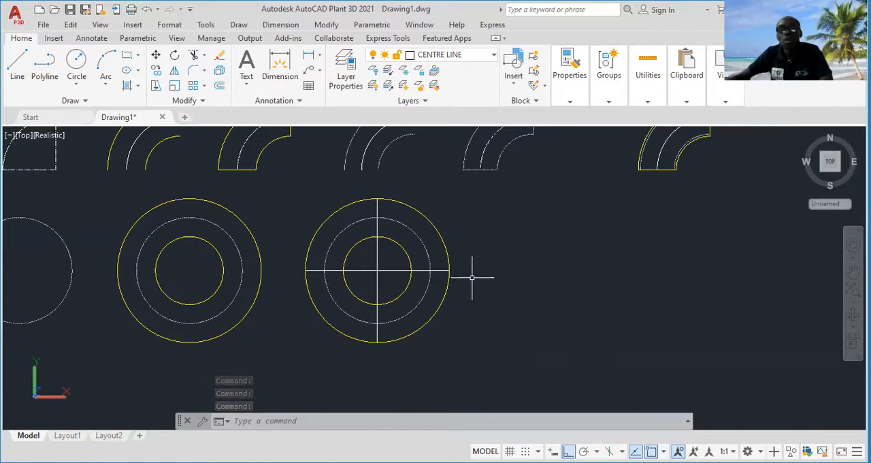
pyautogui.moveTo(462, 205); pyautogui.dragTo(457, 193, button='middle')
pyautogui.click(454, 183)
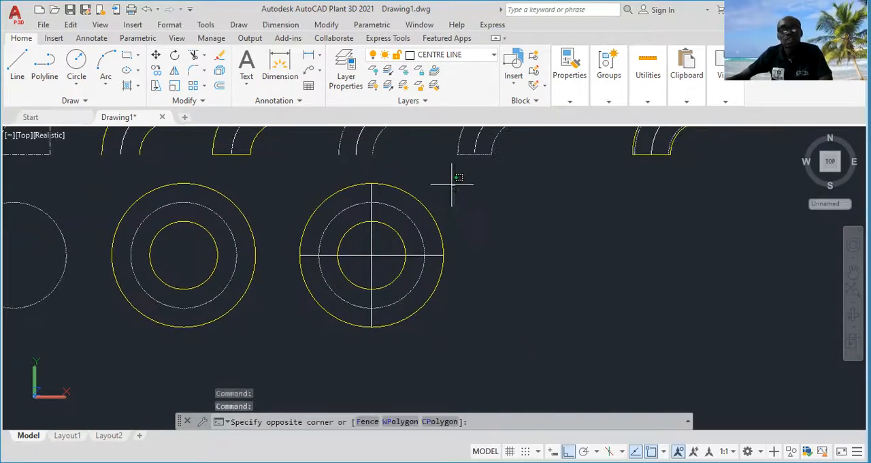
pyautogui.click(286, 349)
pyautogui.rightClick(521, 275)
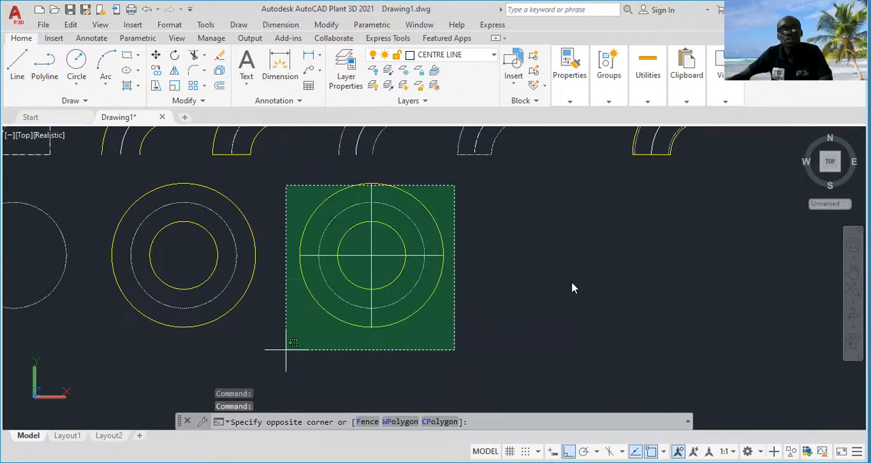
pyautogui.click(571, 281)
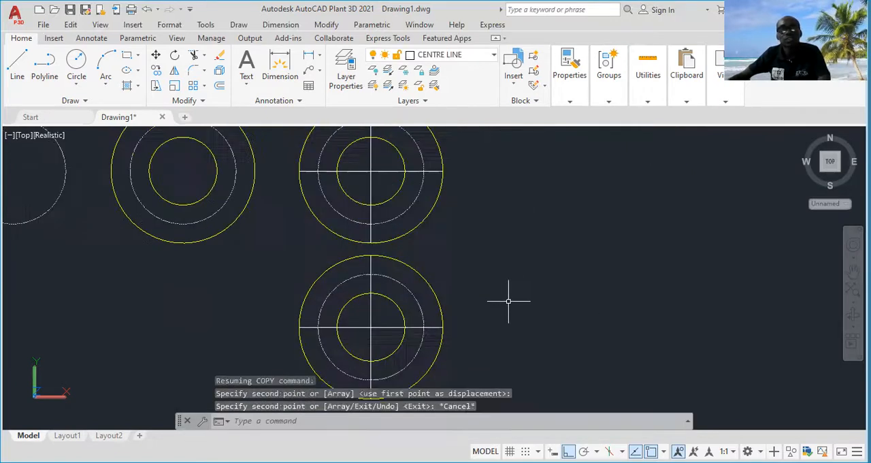
# Trim the upper set of concentric circles and its crossing lines down to the upper-right quarter
pyautogui.moveTo(508, 302); pyautogui.dragTo(517, 246, button='middle')
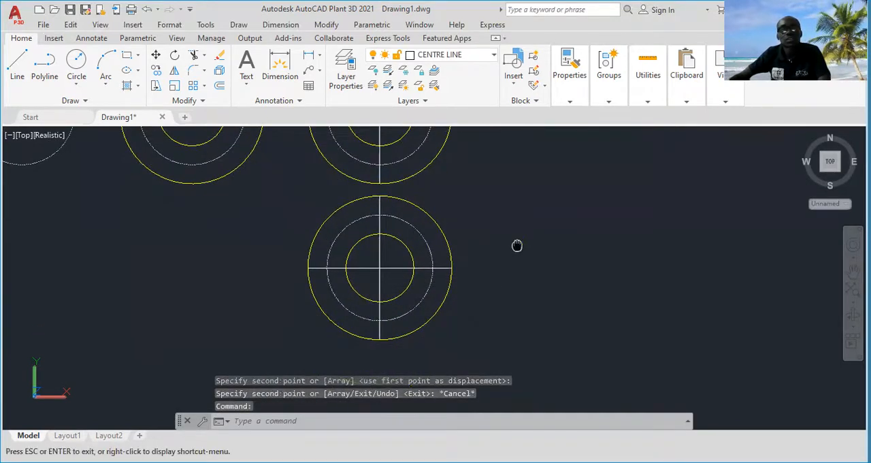
pyautogui.moveTo(503, 174); pyautogui.dragTo(489, 303, button='middle')
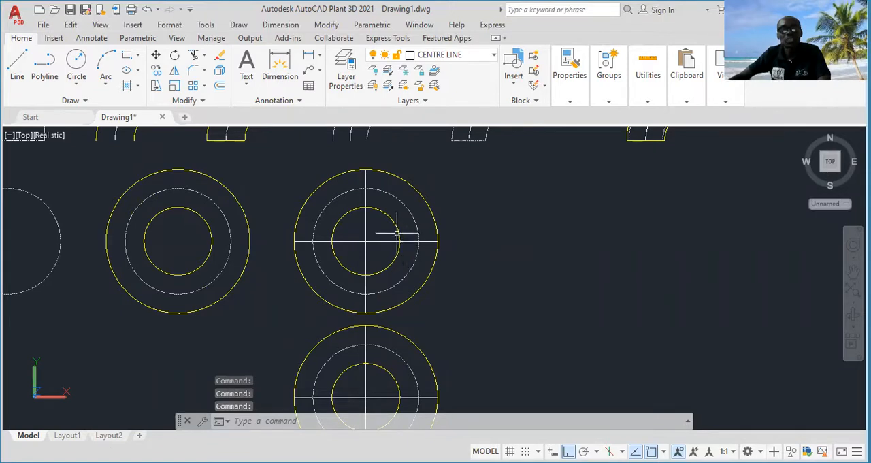
pyautogui.moveTo(397, 234); pyautogui.dragTo(399, 245, button='middle')
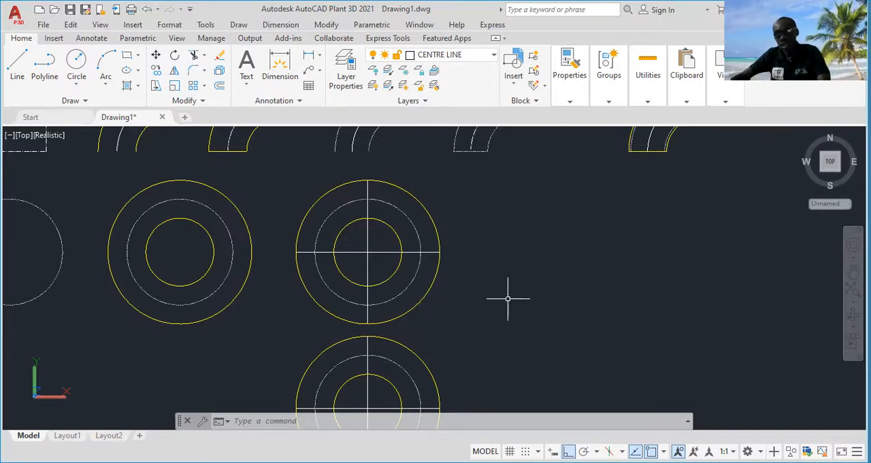
pyautogui.write('TRi')
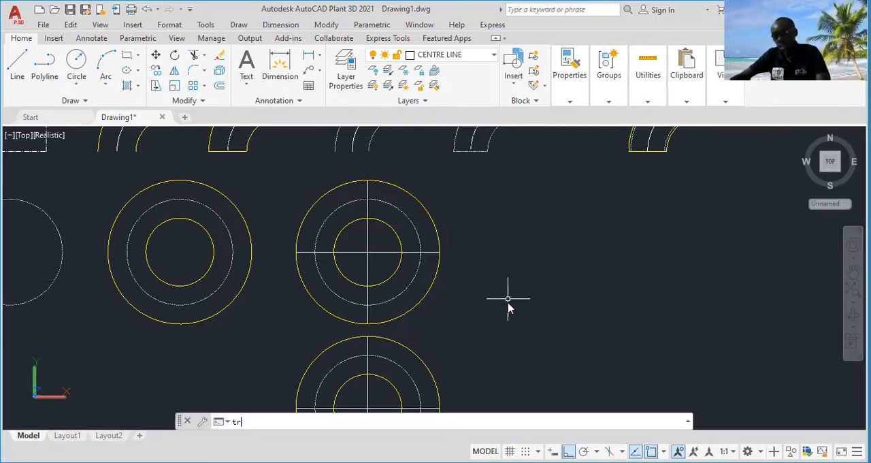
pyautogui.write('m')
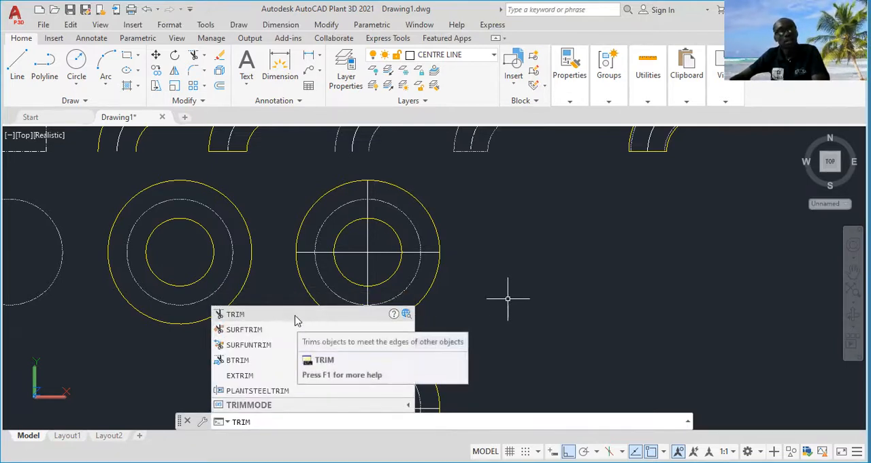
pyautogui.press('Return')
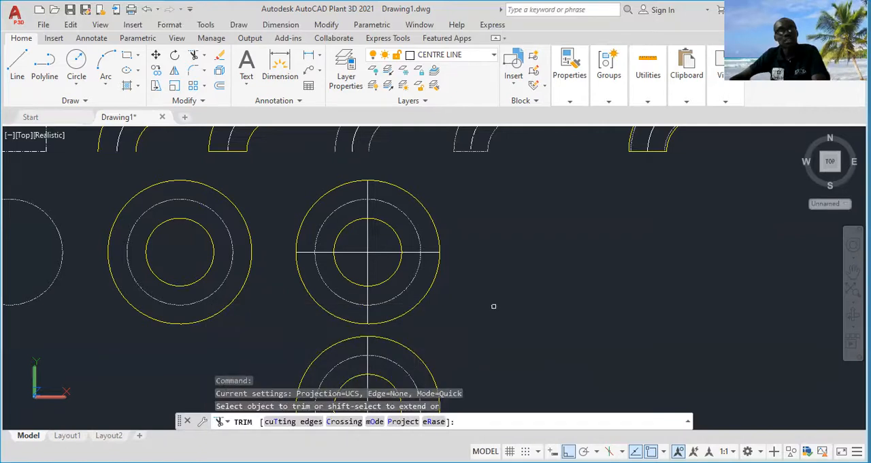
pyautogui.press('Return')
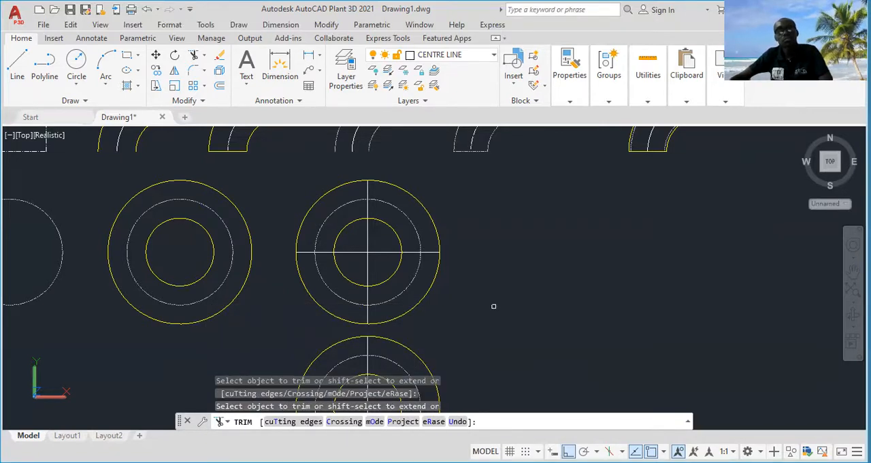
pyautogui.click(473, 276)
pyautogui.press('Return')
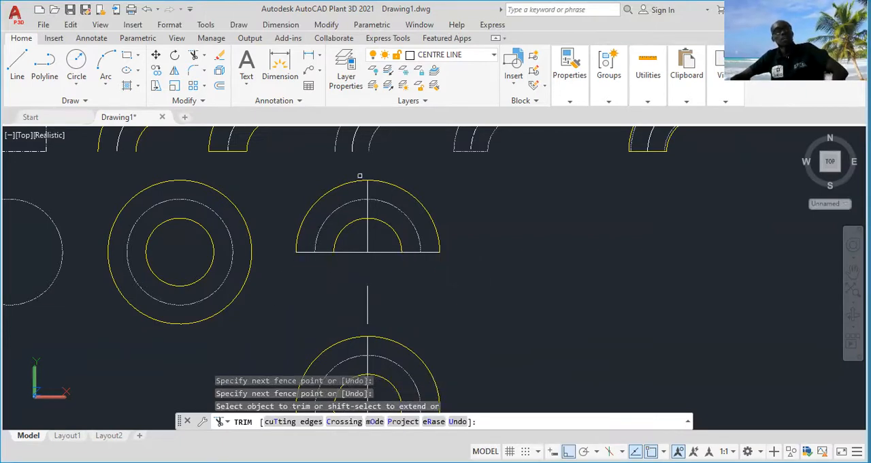
pyautogui.click(348, 172)
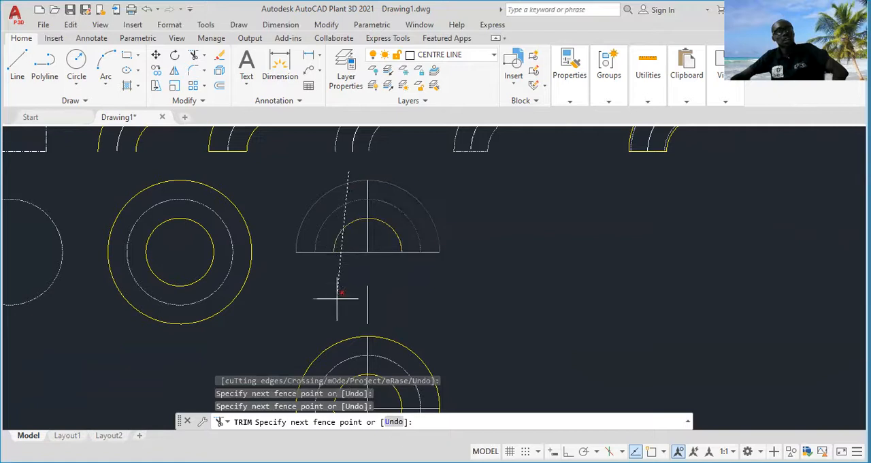
pyautogui.press('Return')
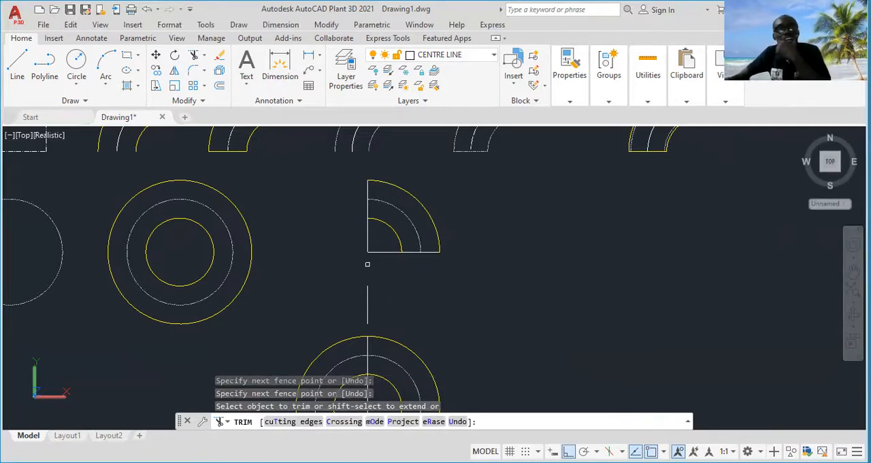
# Trim the crossing-line segments inside the inner arc of the upper-right quarter to shape the elbow outline
pyautogui.scroll(2, 368, 274)
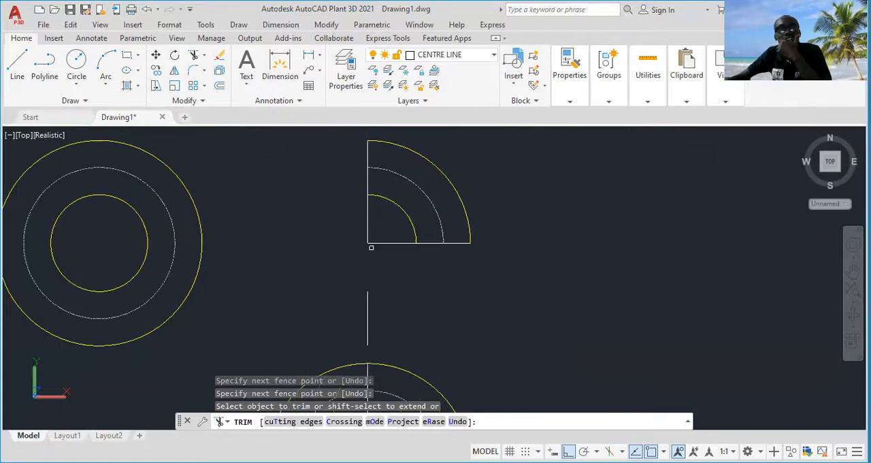
pyautogui.click(385, 220)
pyautogui.click(322, 228)
pyautogui.click(393, 226)
pyautogui.press('Return')
pyautogui.scroll(-3, 377, 268)
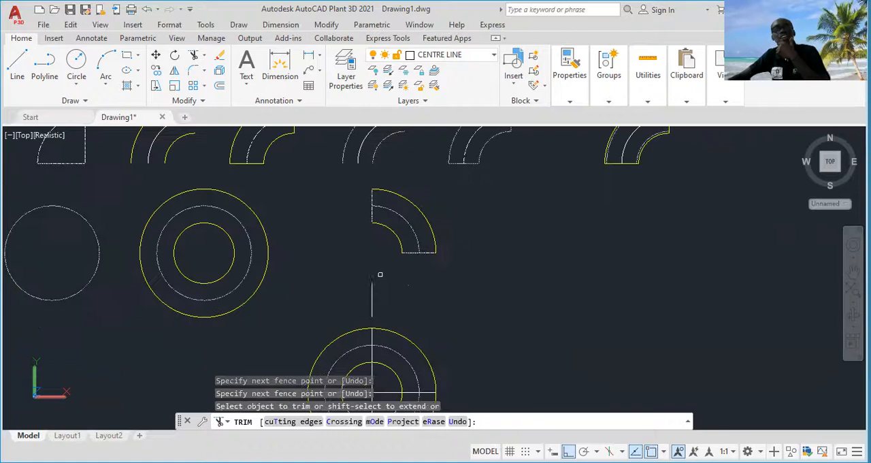
# Trim the copied circle set and its crossing lines down to the lower-left quarter
pyautogui.scroll(-1, 406, 290)
pyautogui.moveTo(406, 290); pyautogui.dragTo(391, 280, button='middle')
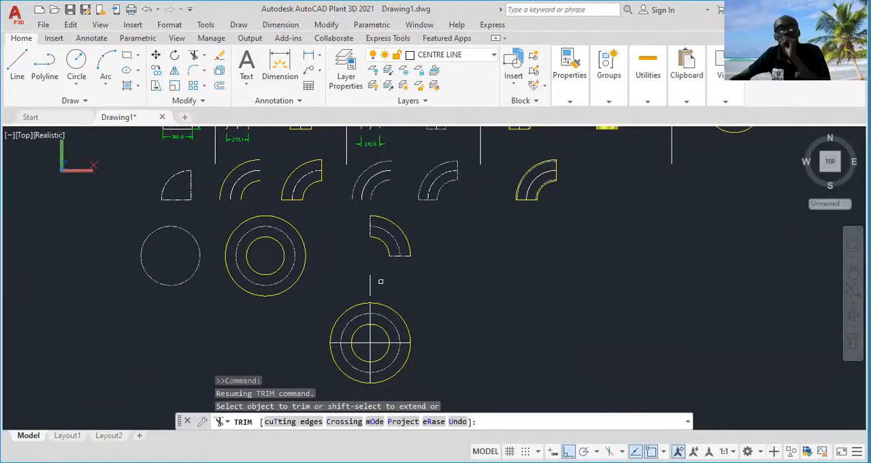
pyautogui.moveTo(380, 281); pyautogui.dragTo(372, 265, button='middle')
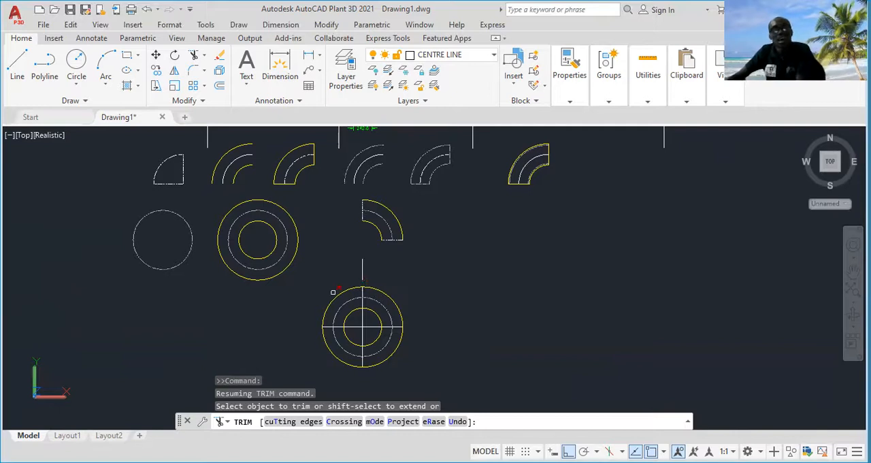
pyautogui.moveTo(419, 311); pyautogui.dragTo(415, 280, button='middle')
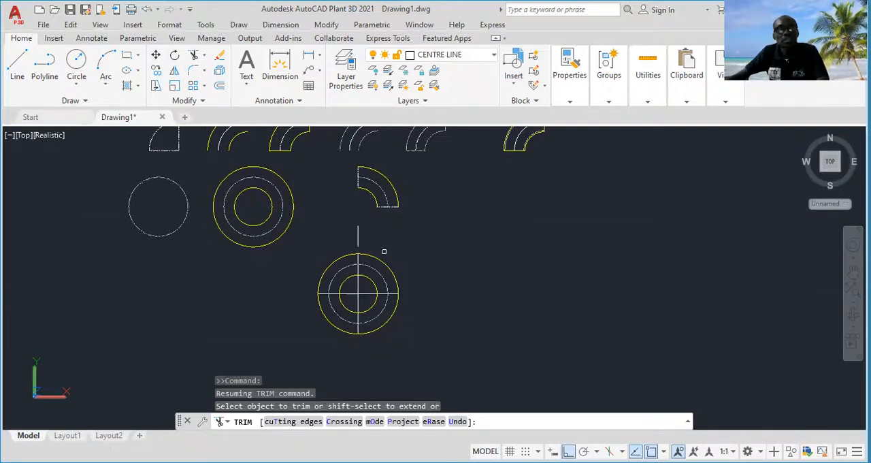
pyautogui.moveTo(384, 251); pyautogui.dragTo(379, 340)
pyautogui.press('F8')
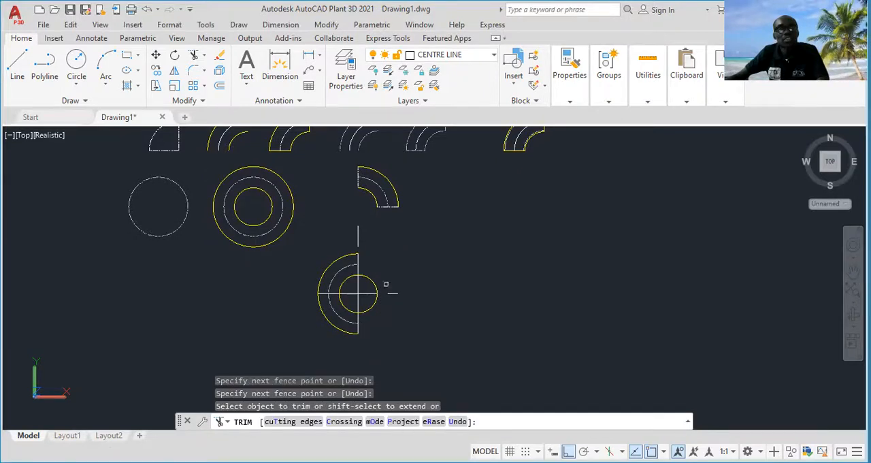
pyautogui.moveTo(371, 261)
pyautogui.mouseDown()
pyautogui.moveTo(368, 337)
pyautogui.moveTo(370, 320)
pyautogui.mouseUp()
pyautogui.moveTo(378, 269)
pyautogui.mouseDown()
pyautogui.moveTo(341, 267)
pyautogui.moveTo(296, 280)
pyautogui.mouseUp()
pyautogui.moveTo(370, 275); pyautogui.dragTo(316, 274)
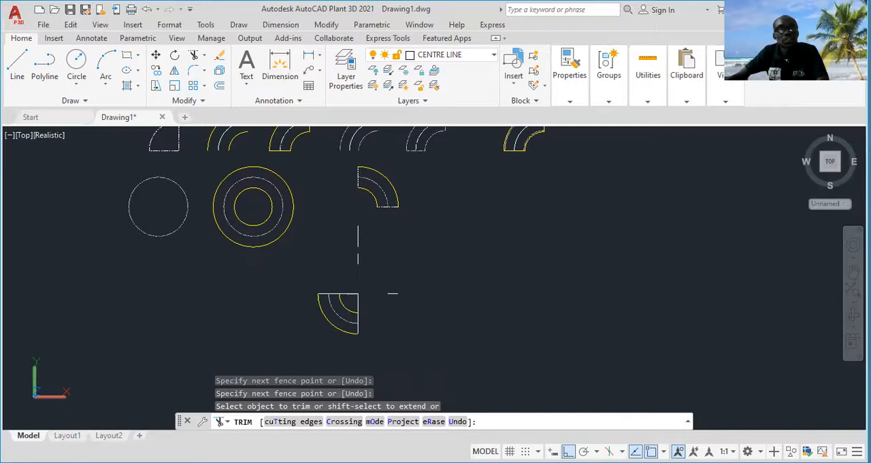
pyautogui.press('Escape')
# Delete the leftover vertical line pieces between the two elbows and the short horizontal piece beside the lower one
pyautogui.click(379, 236)
pyautogui.click(332, 261)
pyautogui.click(403, 275)
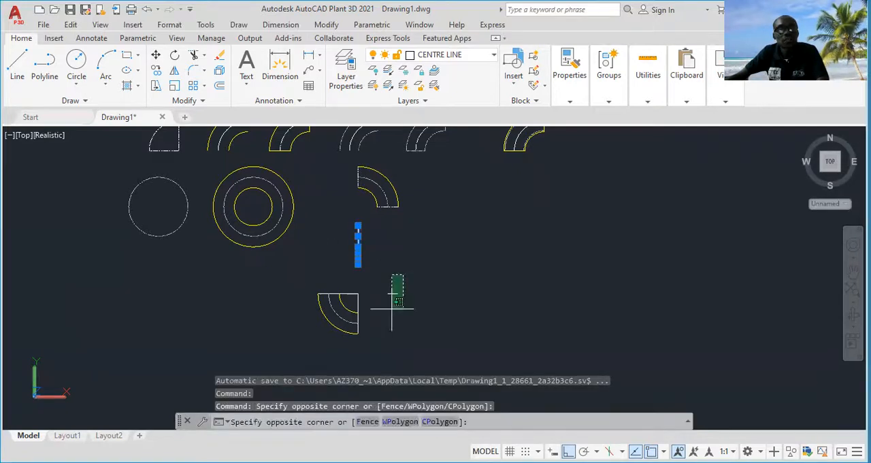
pyautogui.click(393, 309)
pyautogui.press('Delete')
# Trim the crossing-line segments inside the inner arc of the lower-left quarter to shape the second elbow outline
pyautogui.scroll(2, 393, 310)
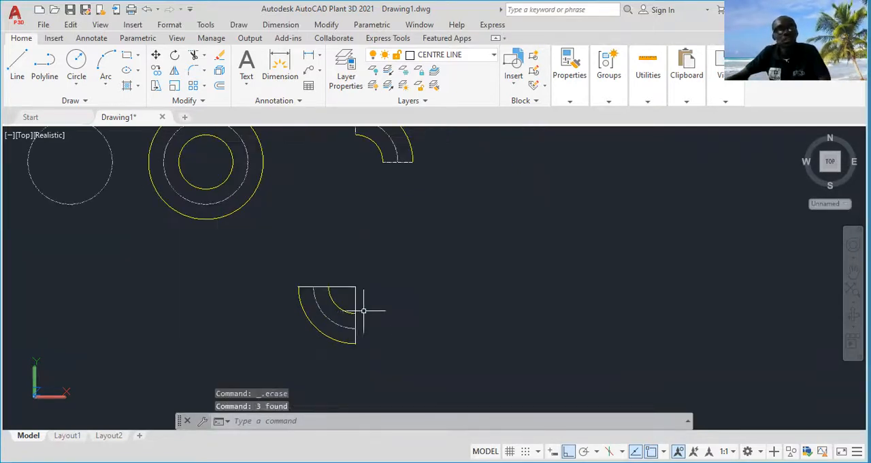
pyautogui.write('trim')
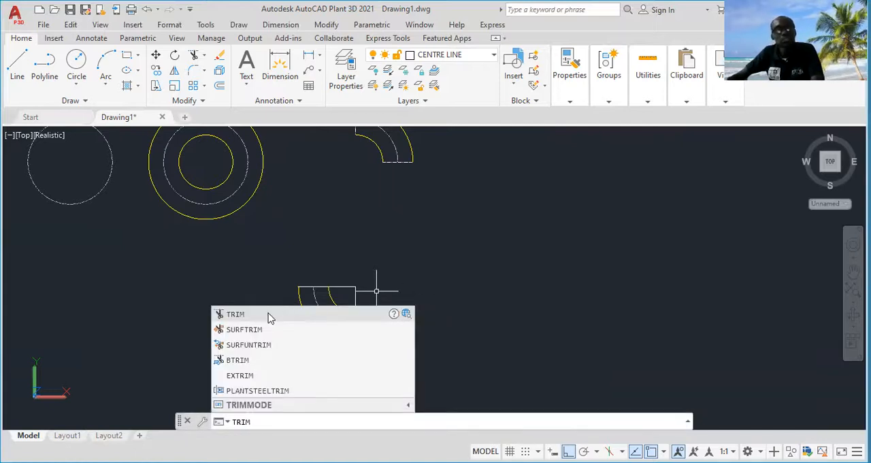
pyautogui.press('Return')
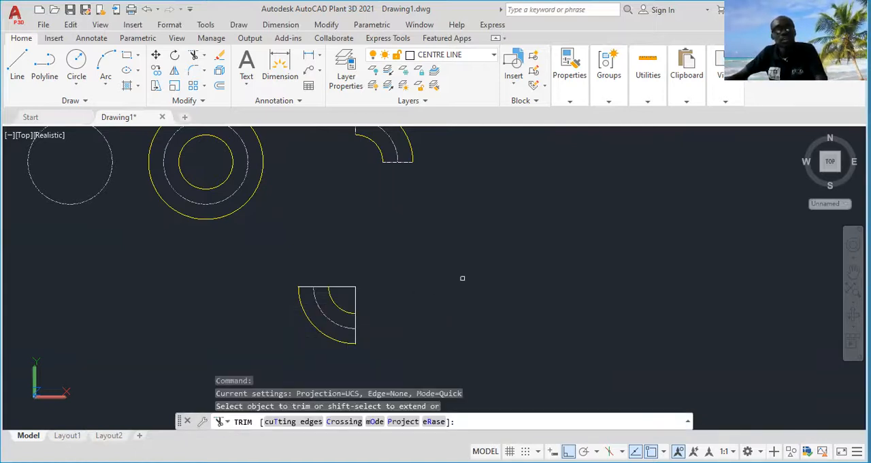
pyautogui.click(374, 289)
pyautogui.click(353, 297)
pyautogui.click(355, 274)
pyautogui.click(351, 291)
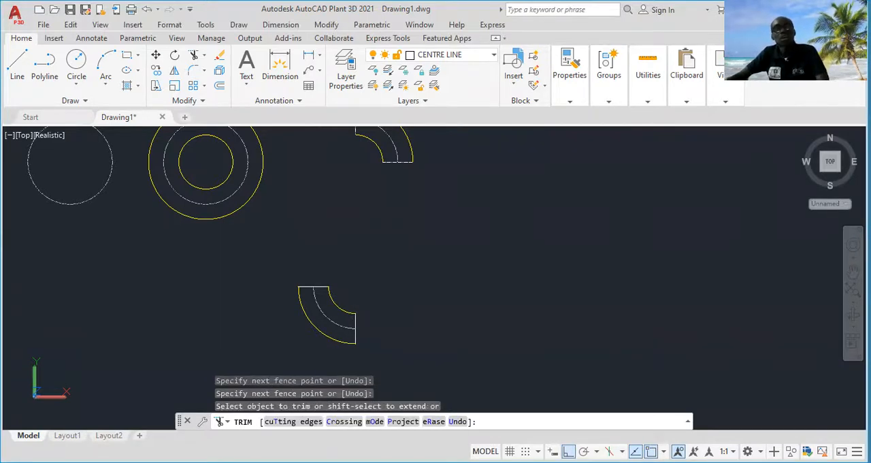
pyautogui.press('Escape')
pyautogui.scroll(-4, 411, 288)
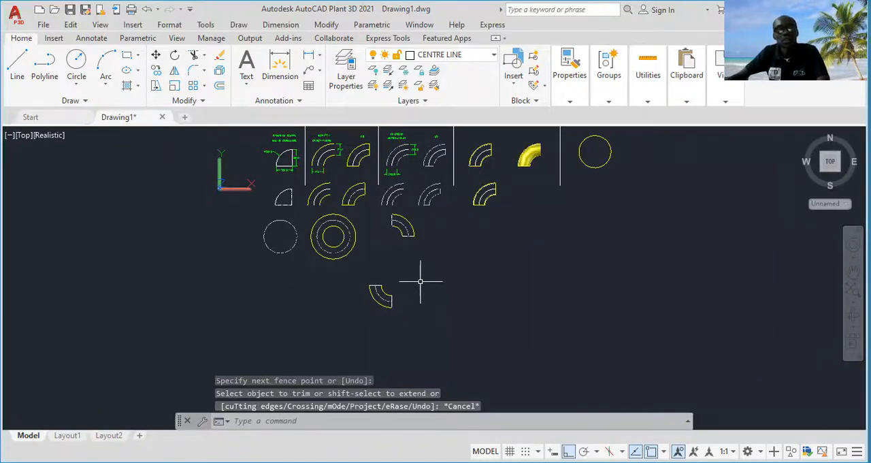
pyautogui.moveTo(420, 281); pyautogui.dragTo(395, 286, button='middle')
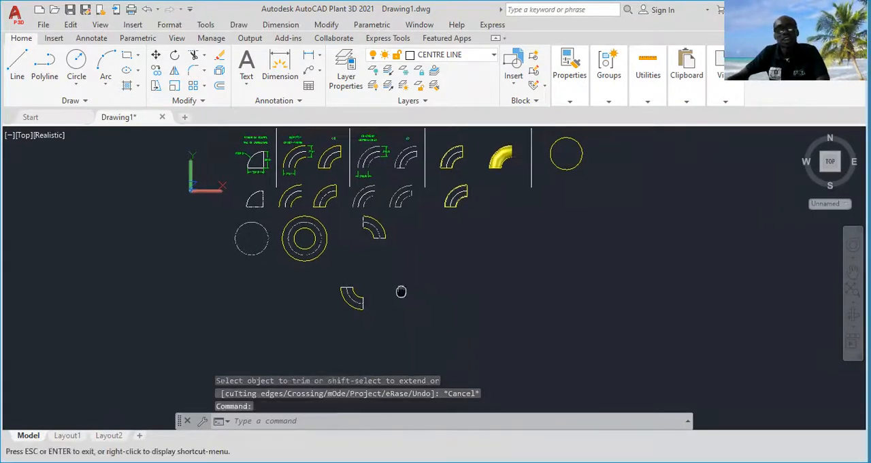
pyautogui.scroll(2, 391, 283)
pyautogui.scroll(-2, 390, 278)
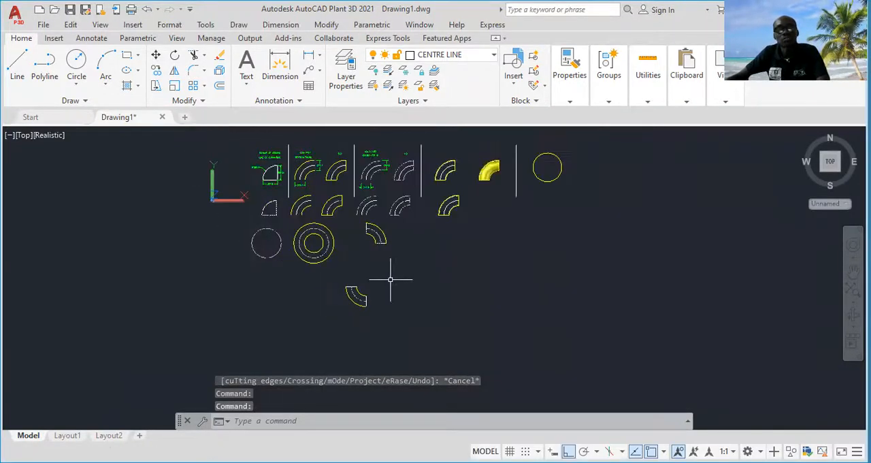
pyautogui.moveTo(399, 268); pyautogui.dragTo(363, 275, button='middle')
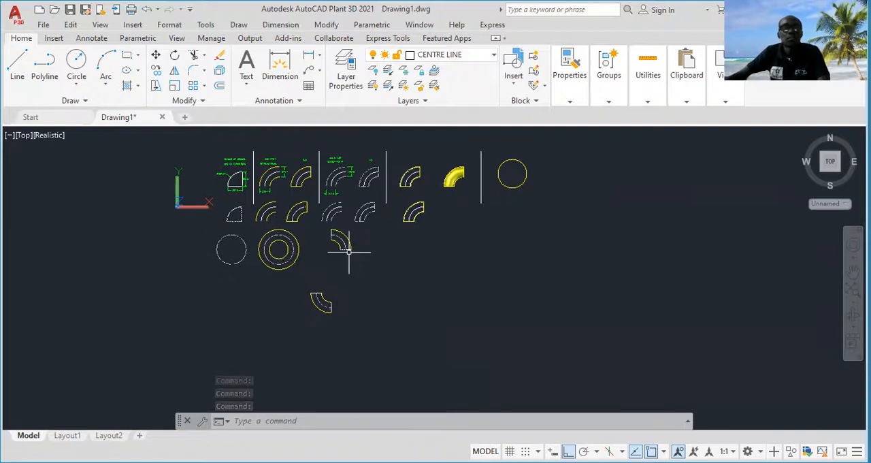
pyautogui.scroll(2, 348, 251)
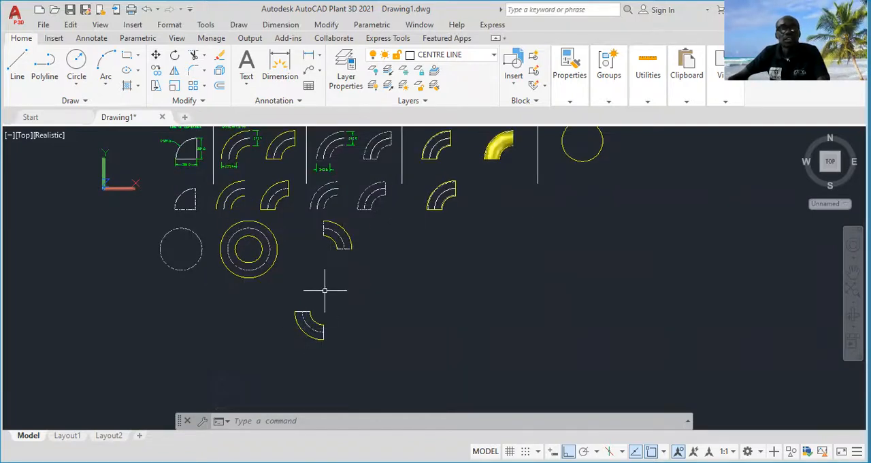
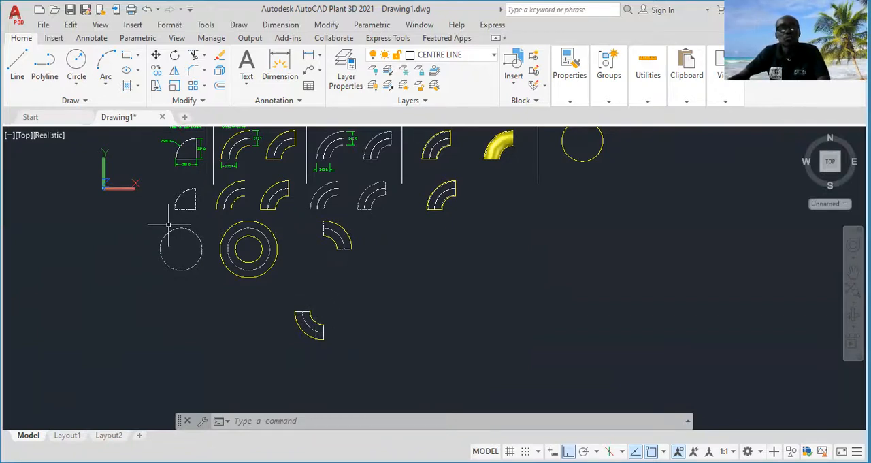
# Copy the single circle at the start of the lower row into the empty space below the combined elbow outline
pyautogui.click(202, 229)
pyautogui.click(165, 252)
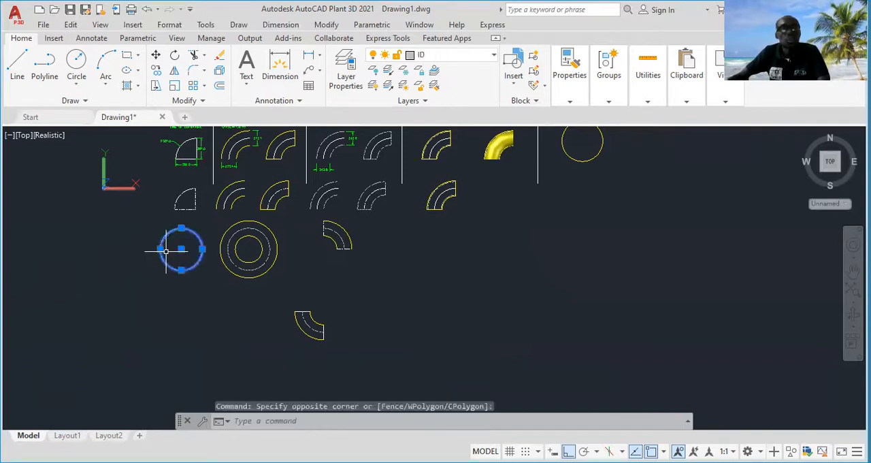
pyautogui.rightClick(188, 286)
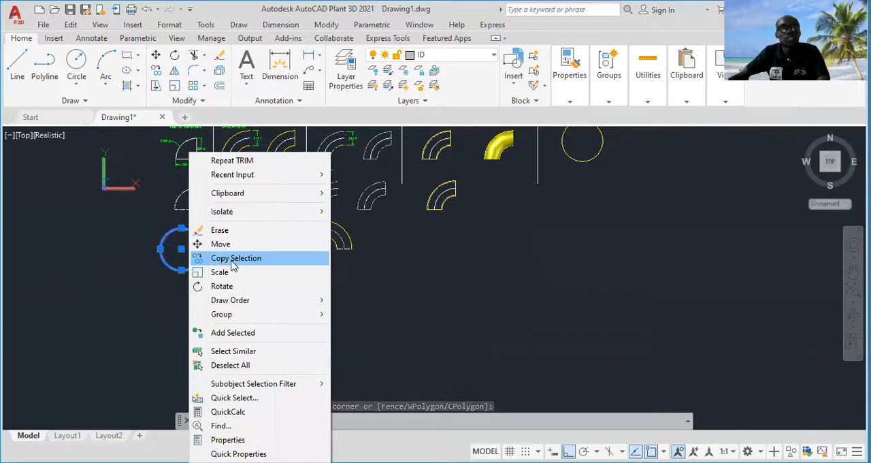
pyautogui.click(232, 258)
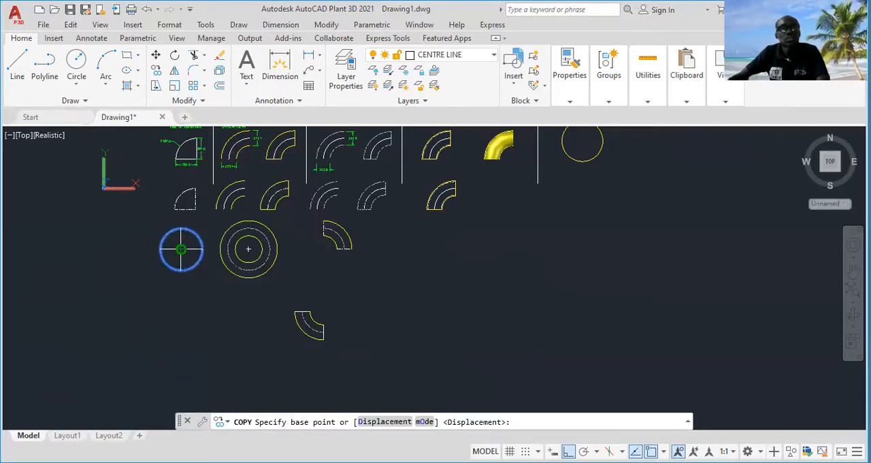
pyautogui.scroll(5, 181, 162)
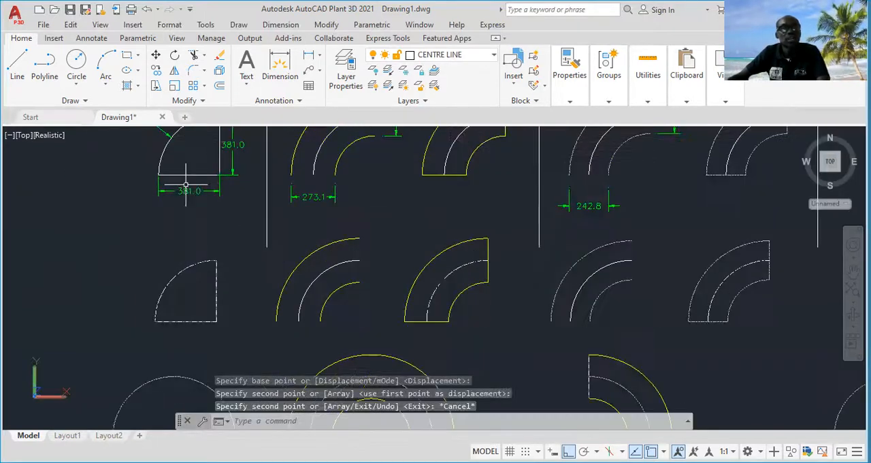
pyautogui.scroll(-5, 186, 187)
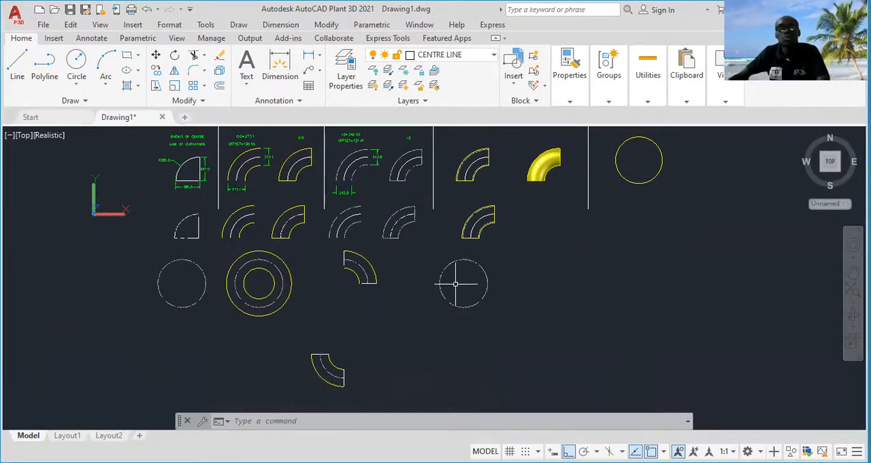
# Examine the inner-diameter elbow's dimensions and offset note above the copied circle
pyautogui.scroll(2, 445, 285)
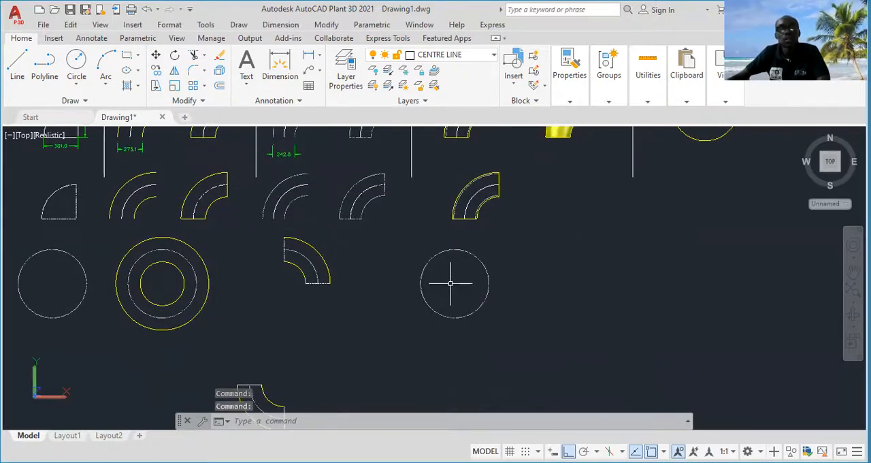
pyautogui.moveTo(451, 284); pyautogui.dragTo(432, 284, button='middle')
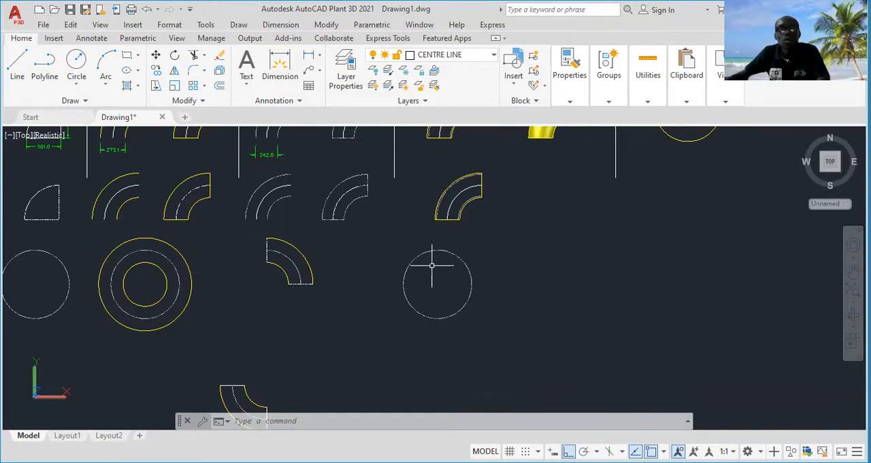
pyautogui.moveTo(437, 268); pyautogui.dragTo(437, 287, button='middle')
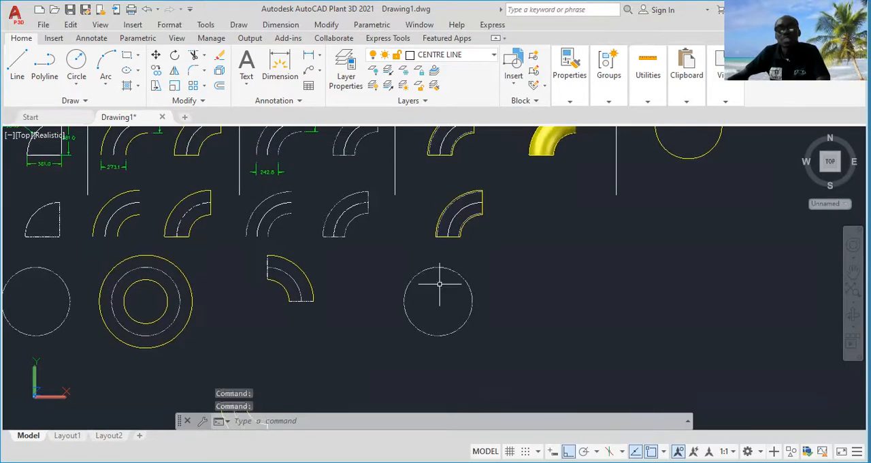
pyautogui.scroll(5, 267, 170)
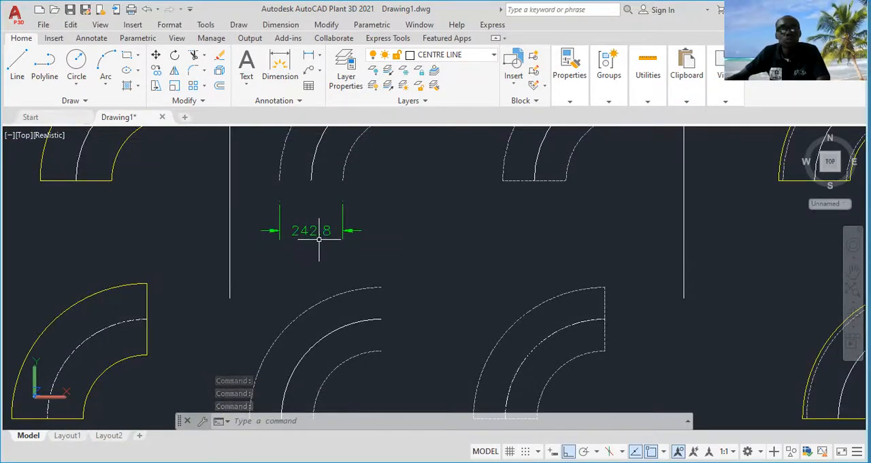
pyautogui.scroll(-5, 307, 238)
pyautogui.moveTo(447, 296); pyautogui.dragTo(431, 260, button='middle')
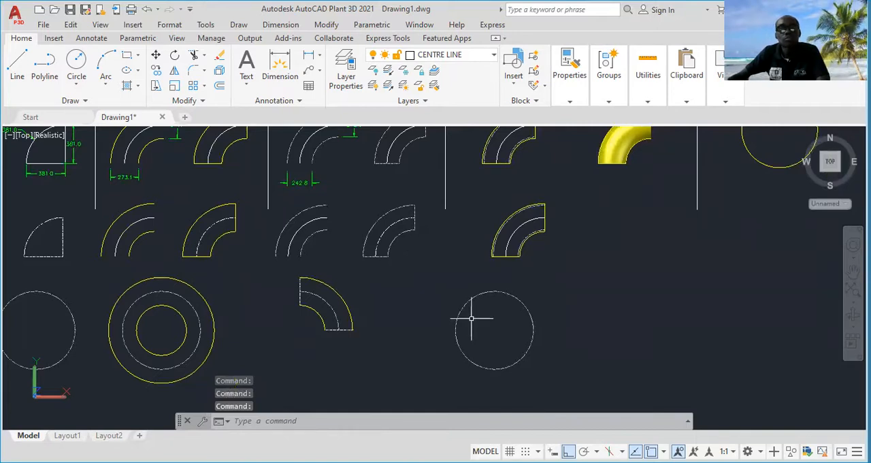
pyautogui.scroll(-3, 472, 318)
pyautogui.scroll(4, 389, 202)
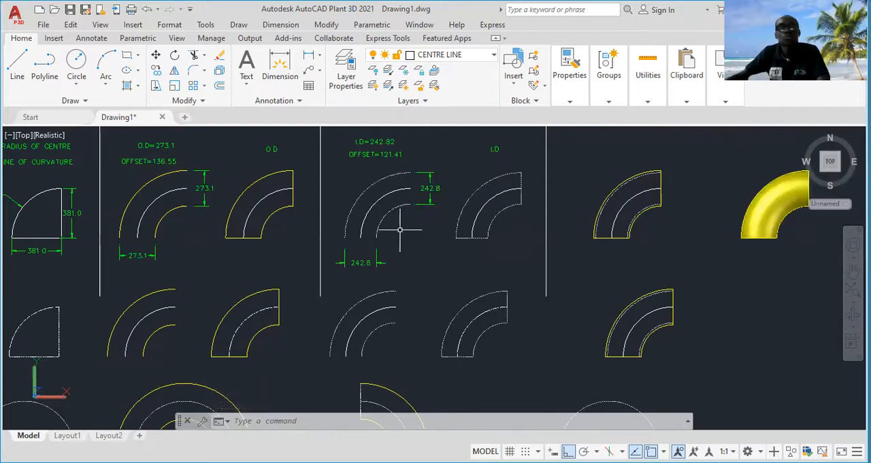
pyautogui.moveTo(411, 246); pyautogui.dragTo(401, 222, button='middle')
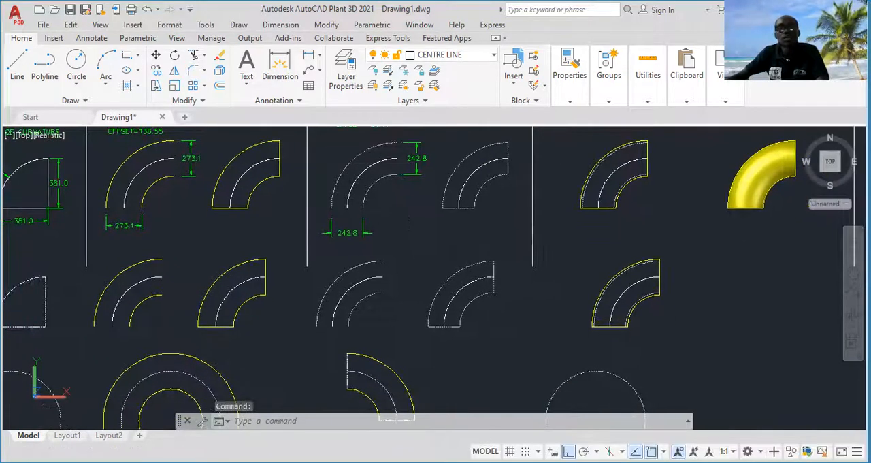
pyautogui.scroll(-2, 418, 251)
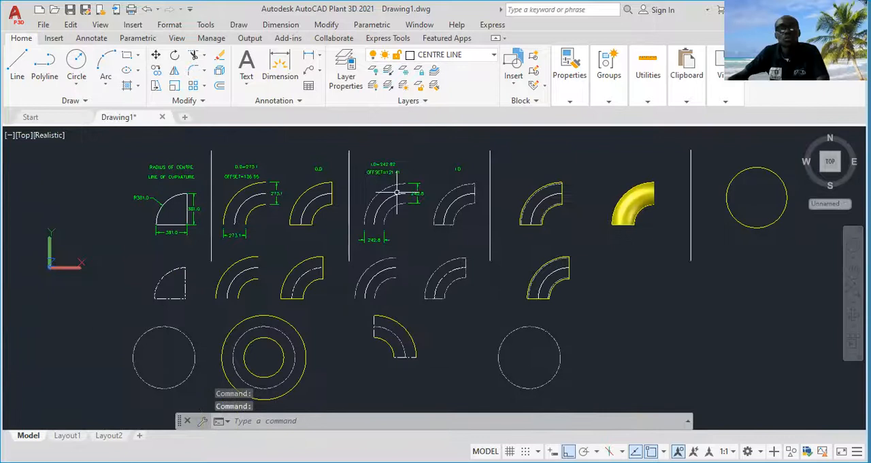
pyautogui.moveTo(504, 334); pyautogui.dragTo(476, 302, button='middle')
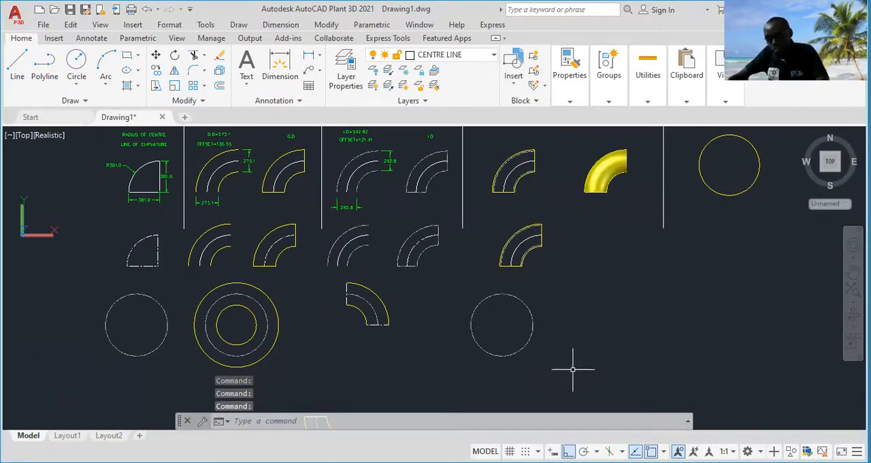
# Offset the copied circle by 121.41 both outward and inward to form three concentric circles
pyautogui.write('off')
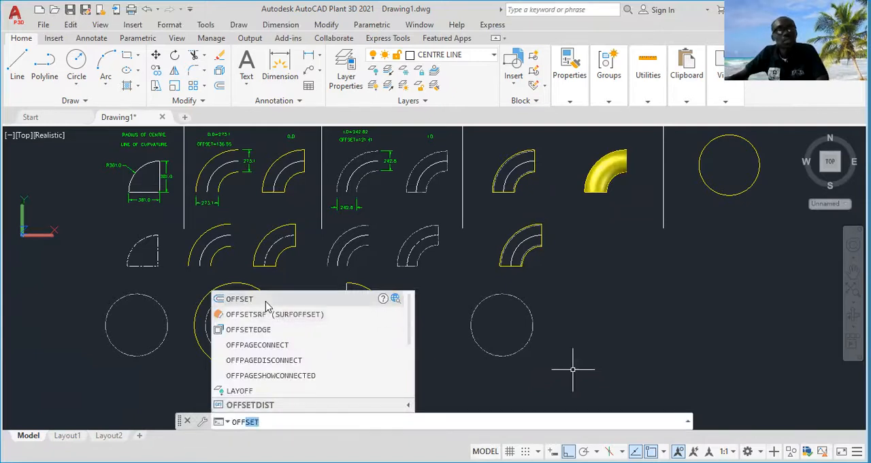
pyautogui.click(266, 301)
pyautogui.press('Return')
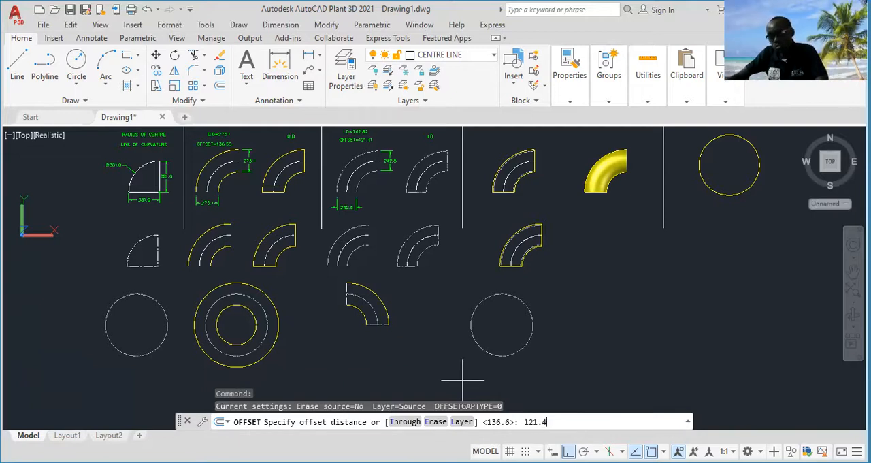
pyautogui.press('Return')
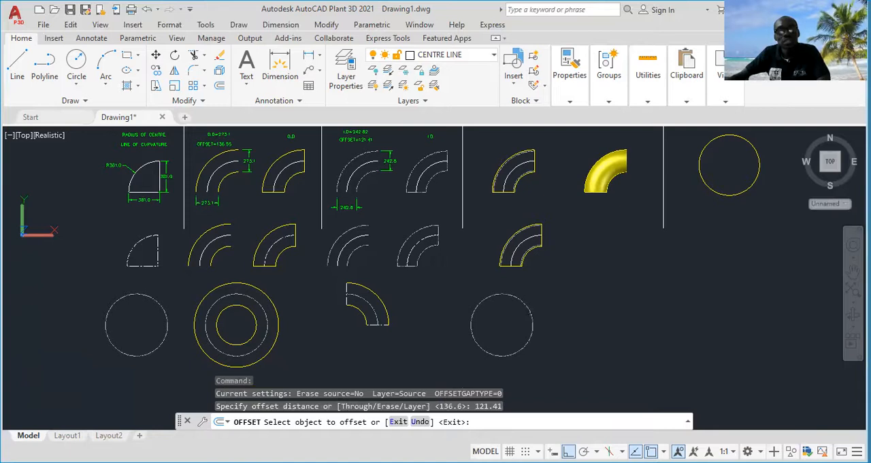
pyautogui.click(531, 313)
pyautogui.click(551, 291)
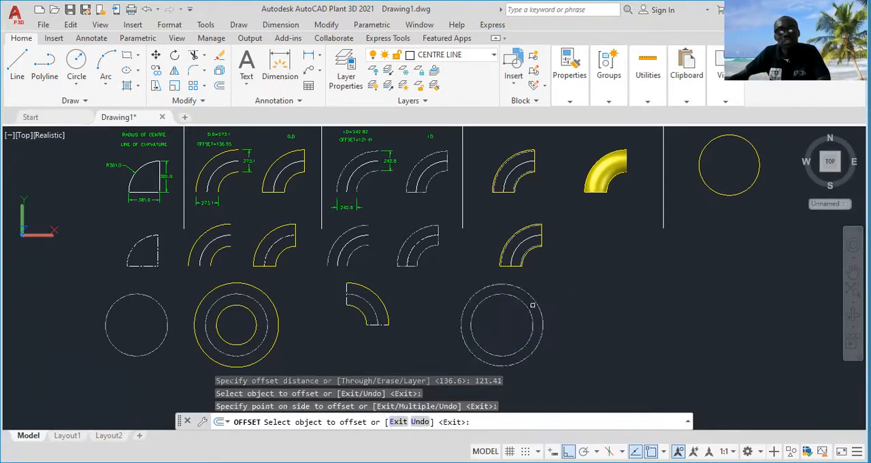
pyautogui.click(529, 308)
pyautogui.click(511, 319)
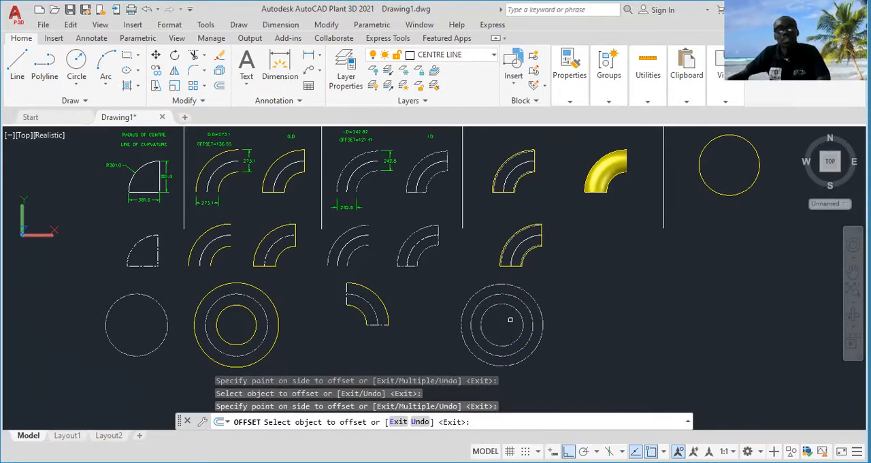
pyautogui.press('Escape')
pyautogui.moveTo(560, 336); pyautogui.dragTo(511, 288, button='middle')
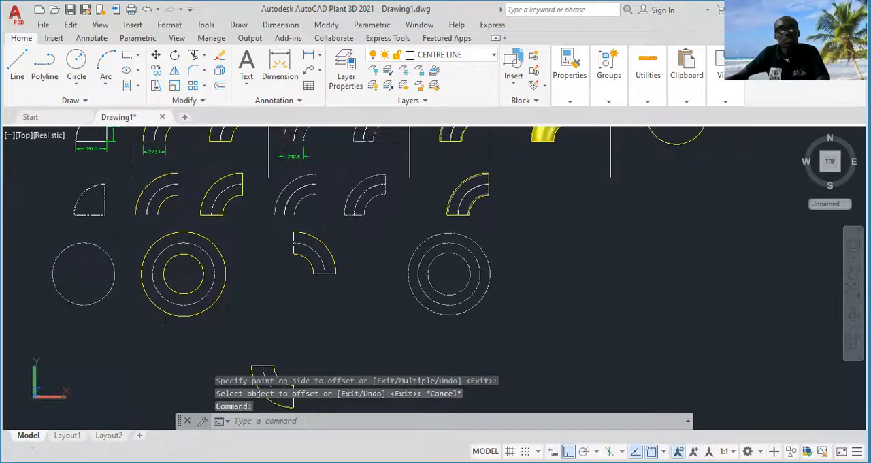
pyautogui.press('Escape')
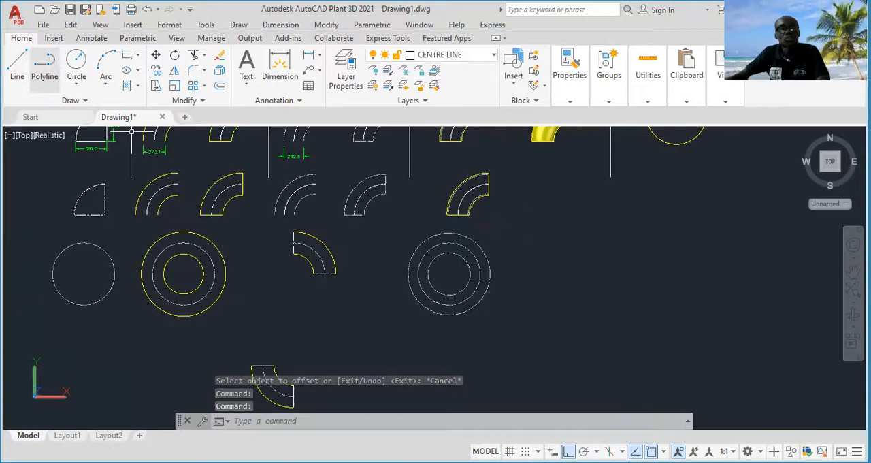
pyautogui.click(512, 252)
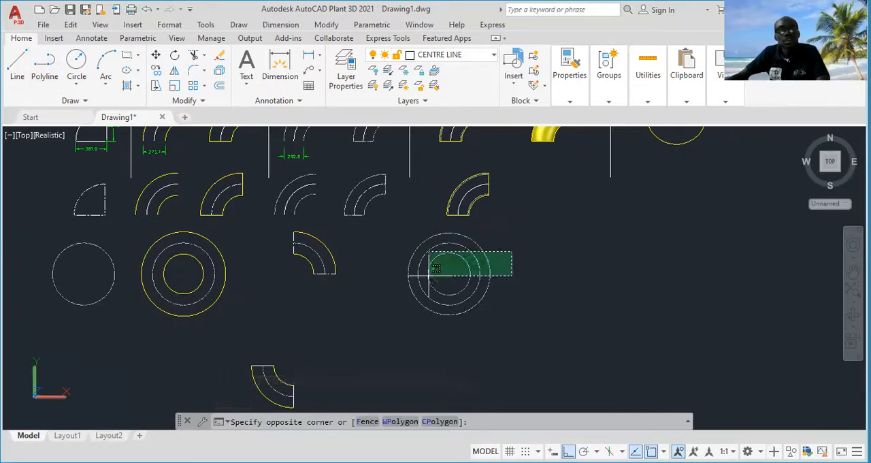
pyautogui.click(436, 269)
pyautogui.rightClick(367, 305)
pyautogui.press('Escape')
pyautogui.press('Escape')
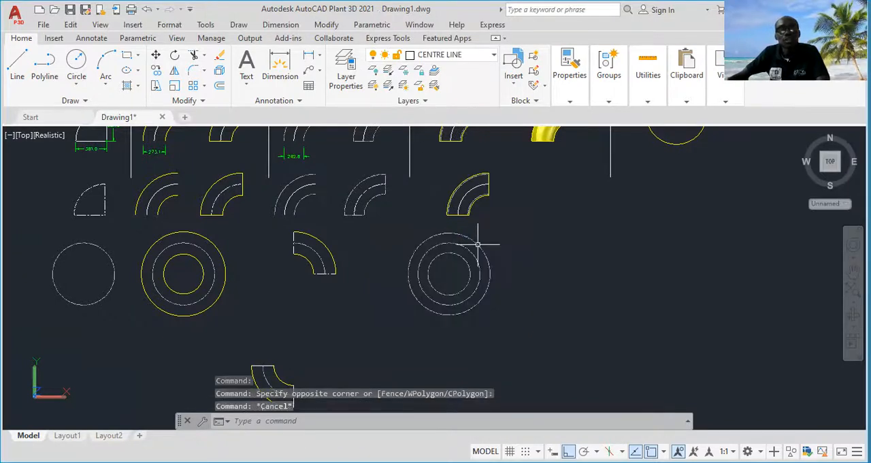
pyautogui.click(476, 238)
pyautogui.click(470, 271)
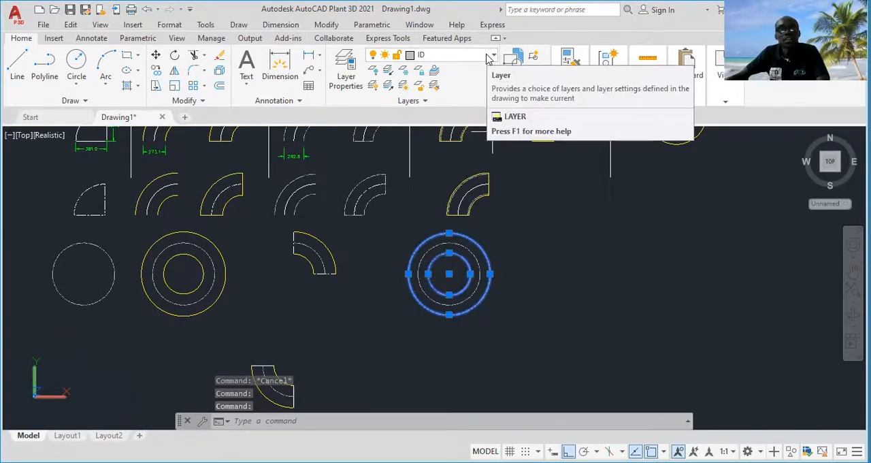
pyautogui.press('Escape')
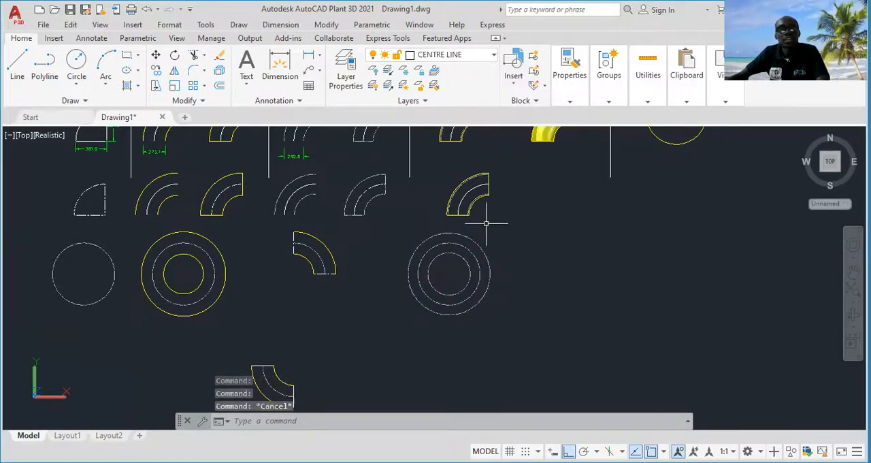
pyautogui.click(470, 238)
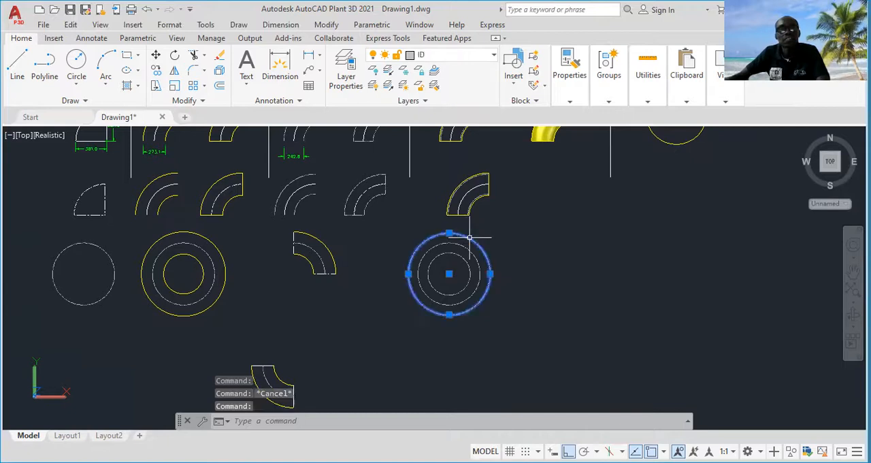
pyautogui.press('Escape')
# Assign the middle circle of the new concentric set to the CENTRE LINE layer
pyautogui.click(474, 255)
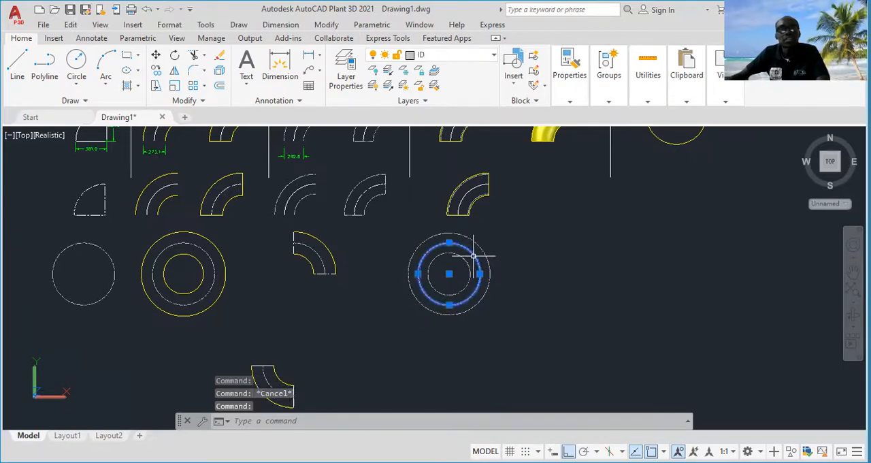
pyautogui.click(490, 57)
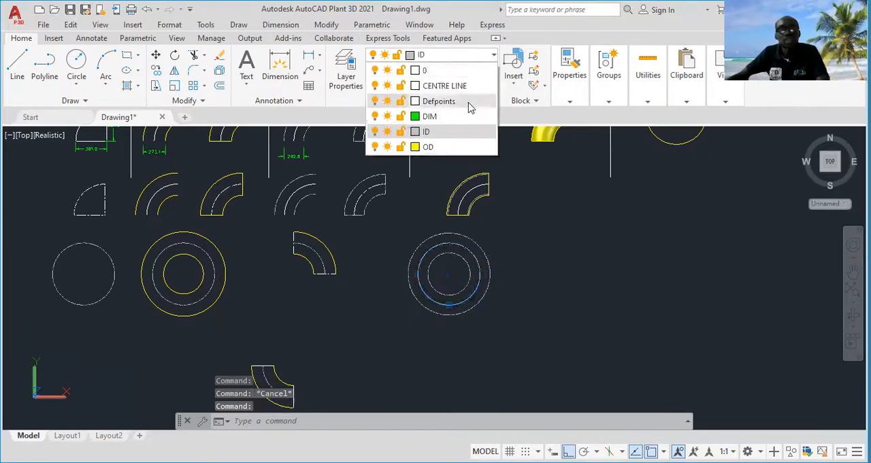
pyautogui.click(477, 84)
pyautogui.press('Escape')
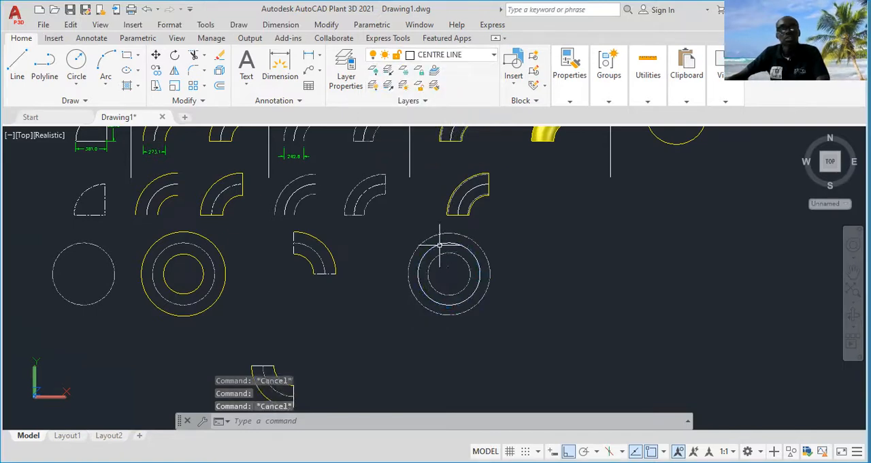
# Copy the new set of three concentric circles into the empty space beside it in the same row
pyautogui.click(514, 249)
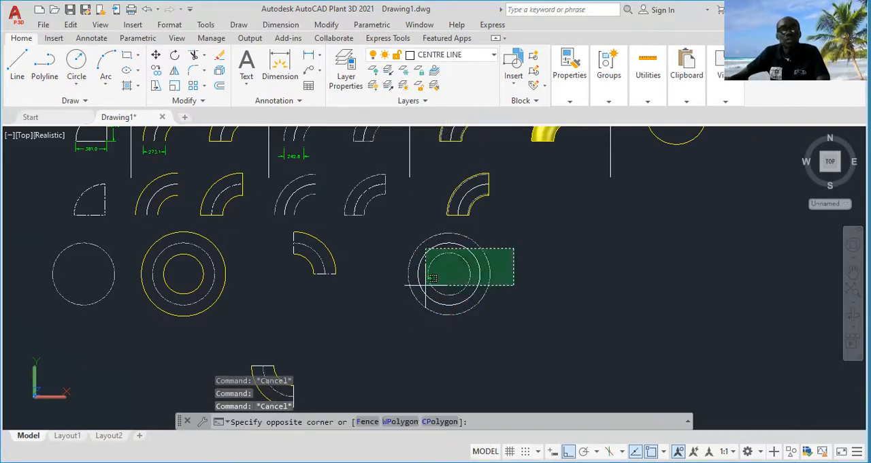
pyautogui.click(415, 291)
pyautogui.rightClick(380, 323)
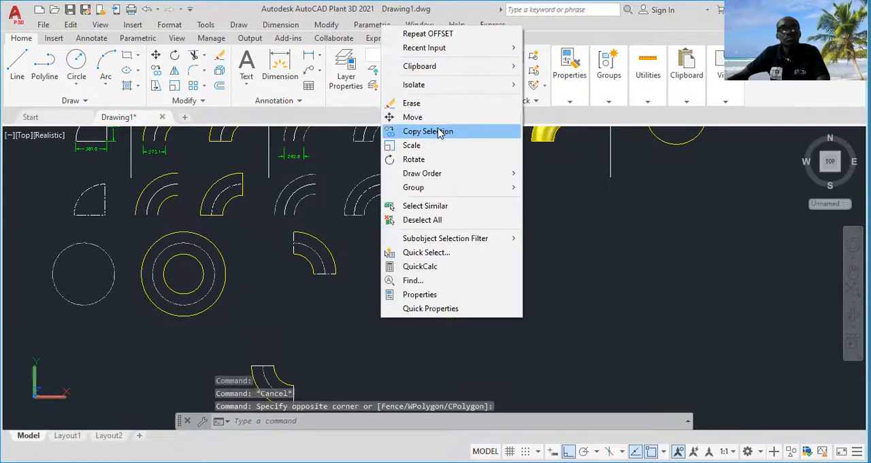
pyautogui.click(443, 132)
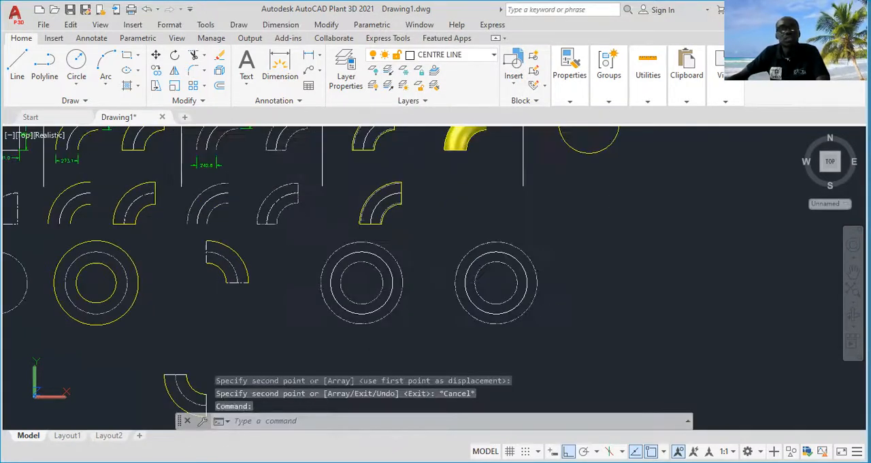
pyautogui.press('Escape')
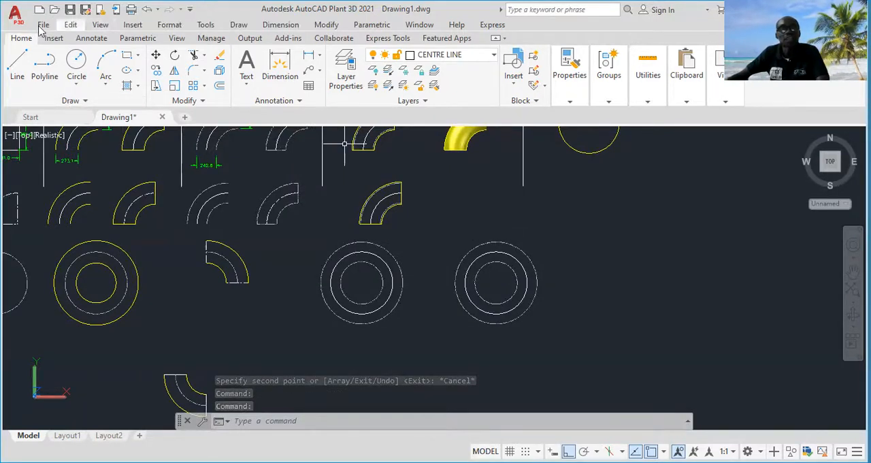
# Check in the object snap settings that the Quadrant snap mode is enabled
pyautogui.click(28, 81)
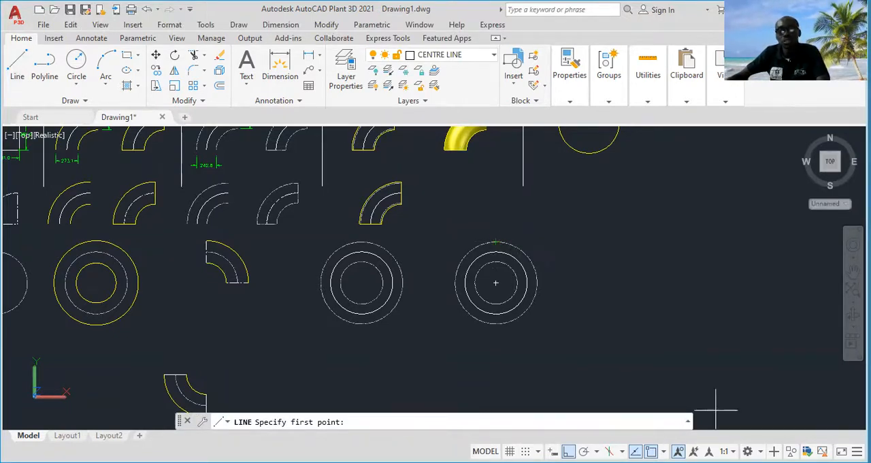
pyautogui.click(664, 451)
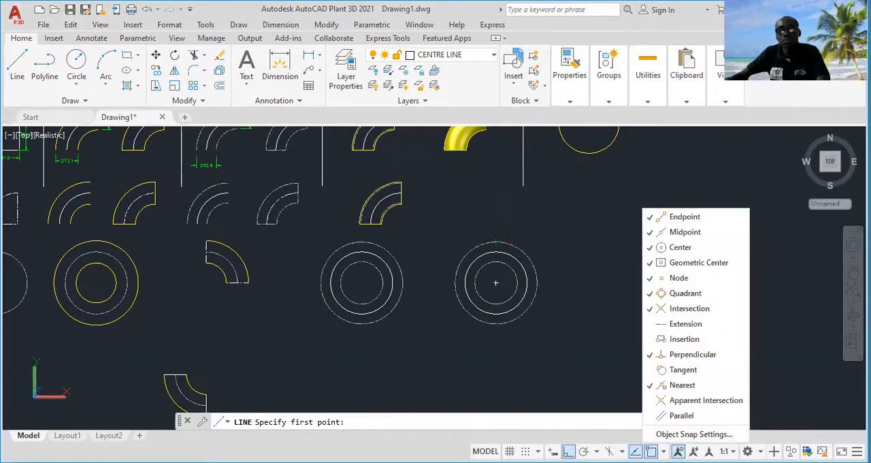
pyautogui.click(674, 436)
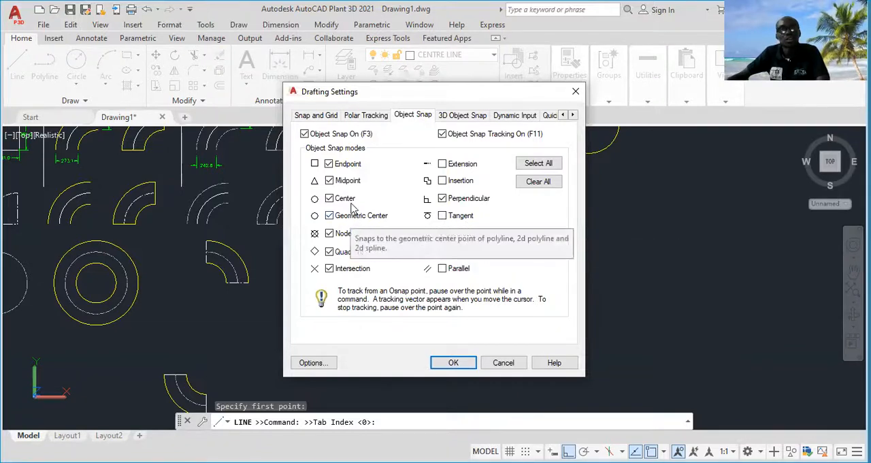
pyautogui.click(330, 252)
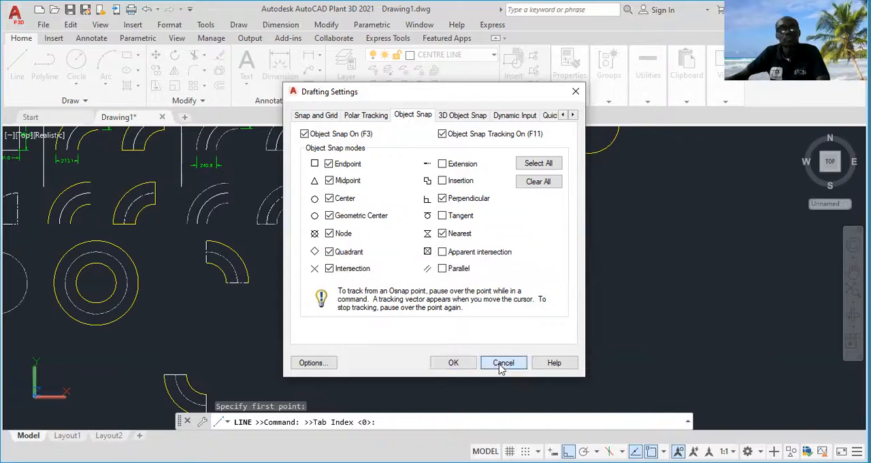
pyautogui.press('Escape')
# Draw a vertical and a horizontal line through the copied concentric circles, between opposite quadrants of the outer circle
pyautogui.click(17, 64)
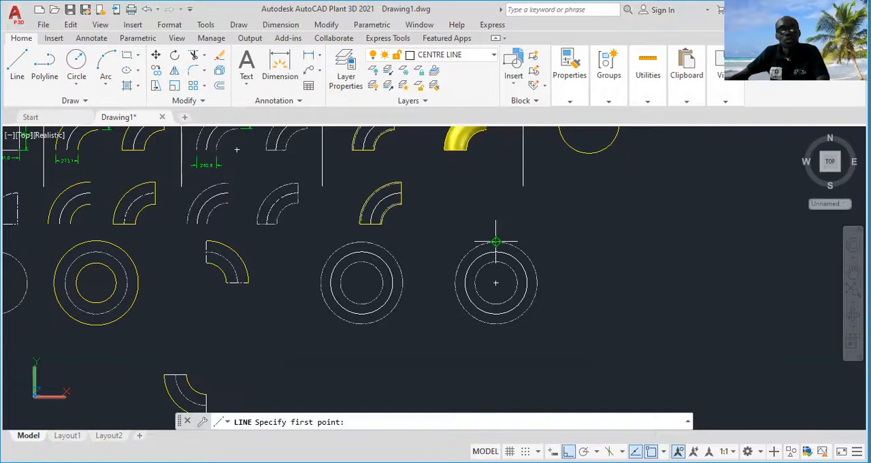
pyautogui.click(497, 243)
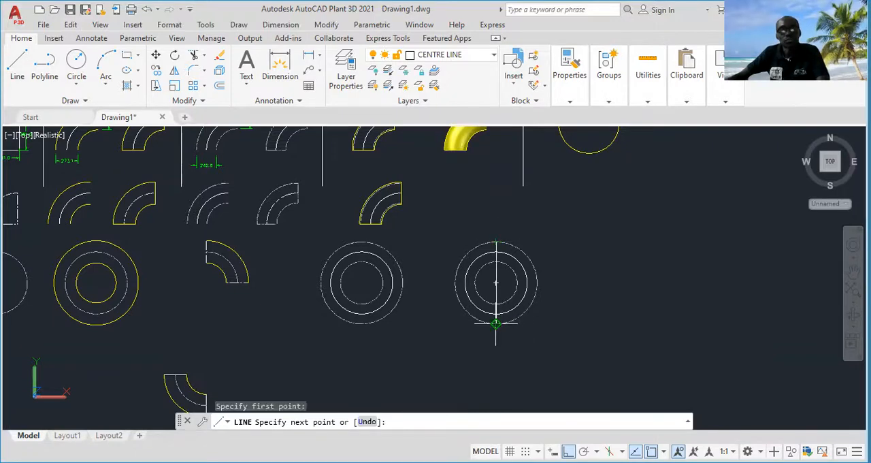
pyautogui.click(496, 325)
pyautogui.press('Escape')
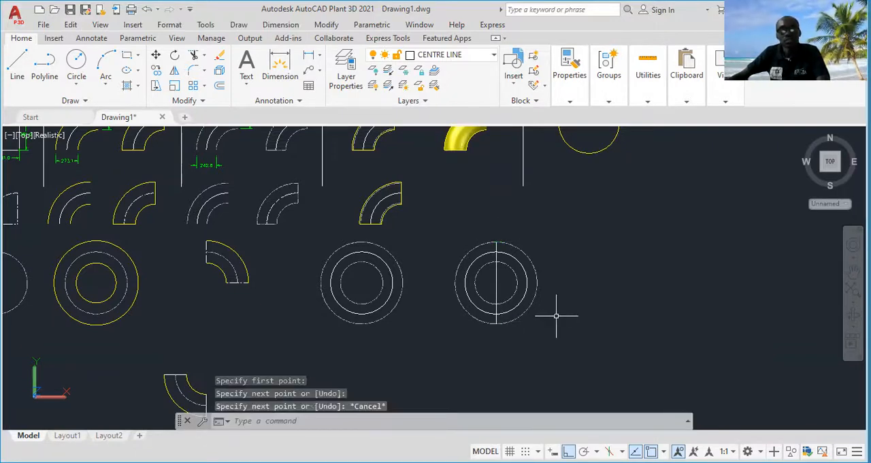
pyautogui.rightClick(633, 131)
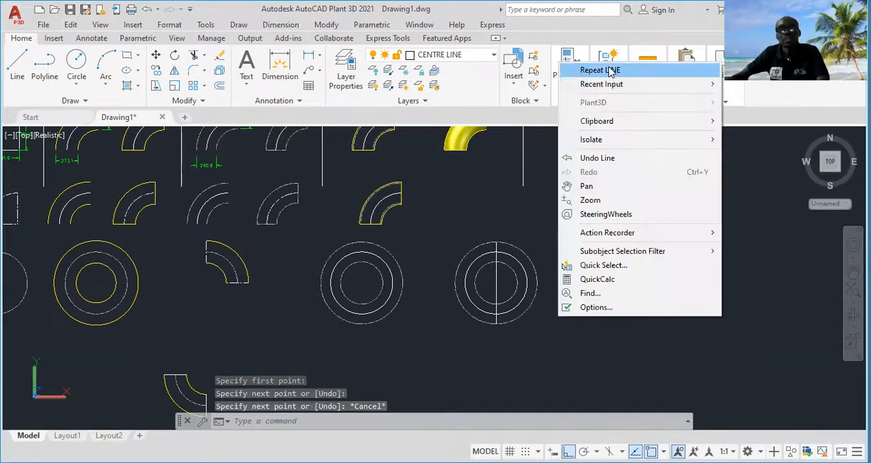
pyautogui.click(611, 71)
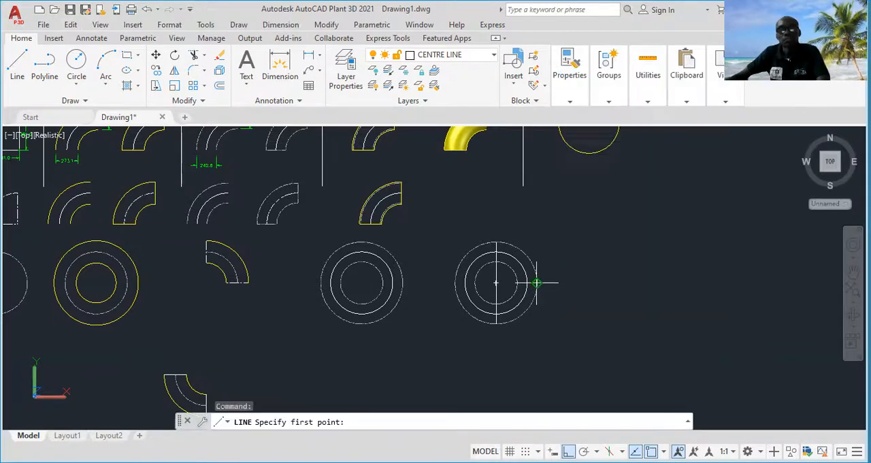
pyautogui.click(537, 283)
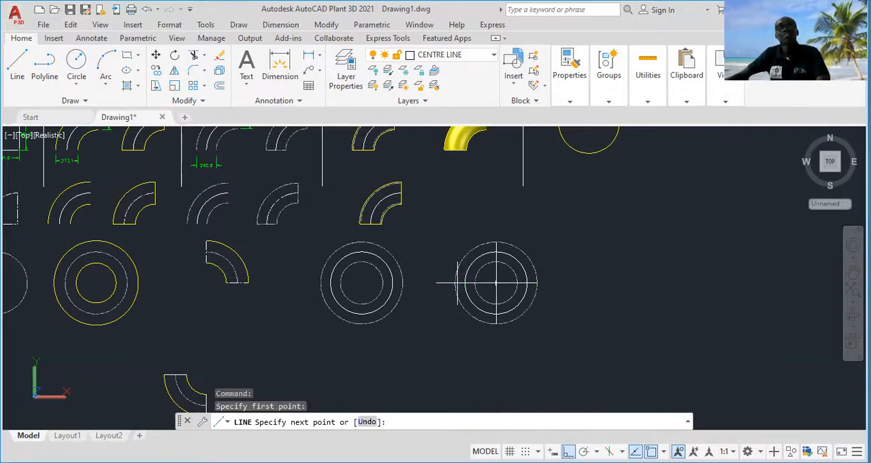
pyautogui.press('Escape')
# Copy the crossed concentric circle set about 1320 units straight down
pyautogui.moveTo(542, 272); pyautogui.dragTo(526, 238, button='middle')
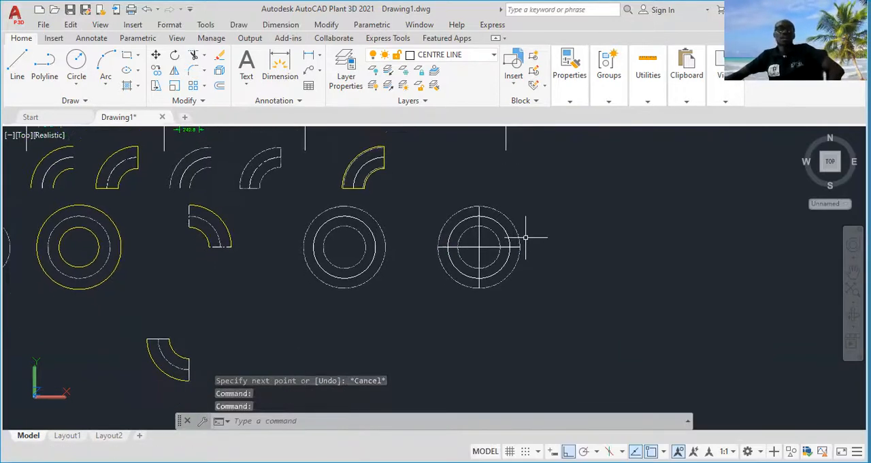
pyautogui.click(536, 202)
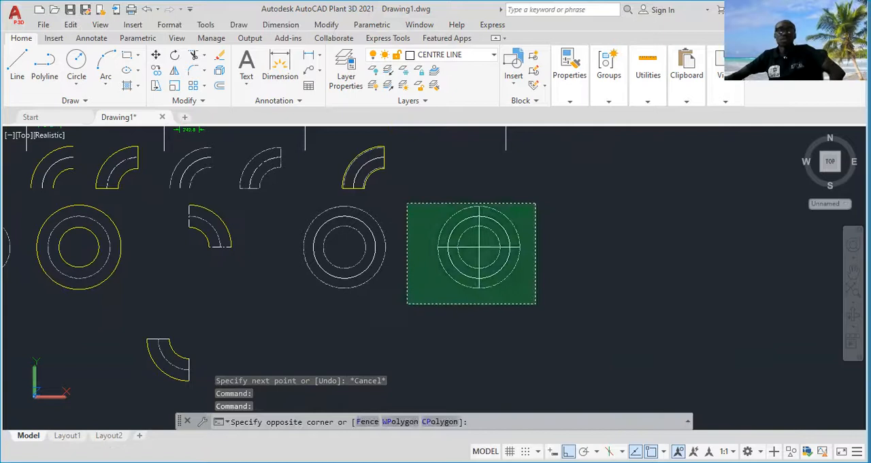
pyautogui.click(407, 303)
pyautogui.rightClick(577, 227)
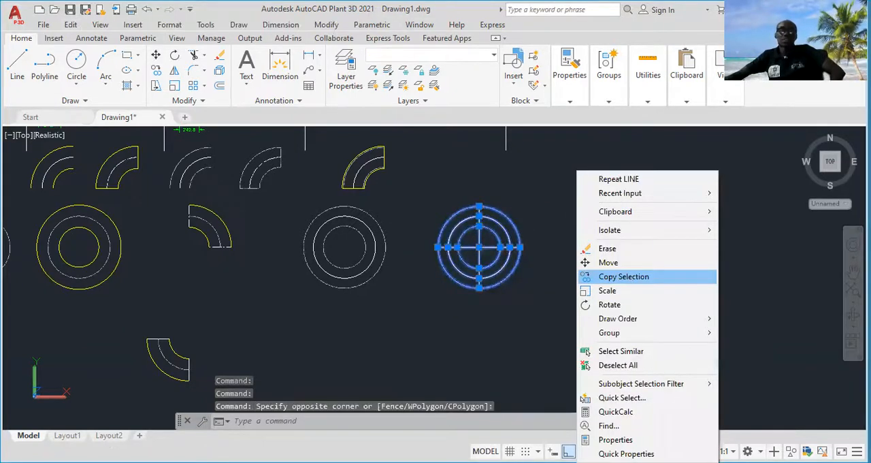
pyautogui.click(616, 276)
pyautogui.click(546, 216)
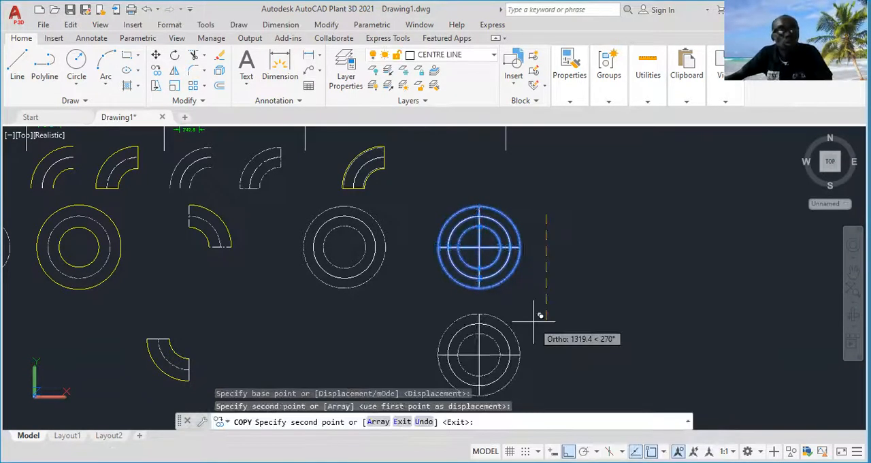
pyautogui.press('Escape')
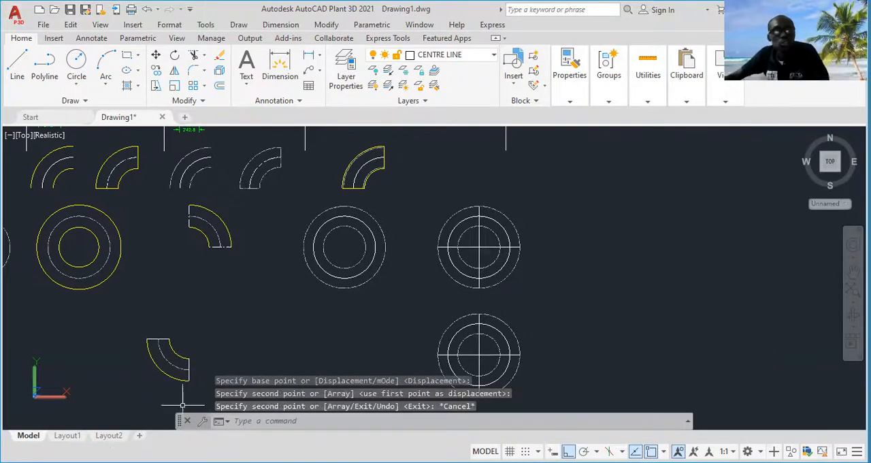
# Trim away the lower half and the left half of the upper crossed circle set, keeping its upper-right quarter
pyautogui.moveTo(370, 317); pyautogui.dragTo(348, 295, button='middle')
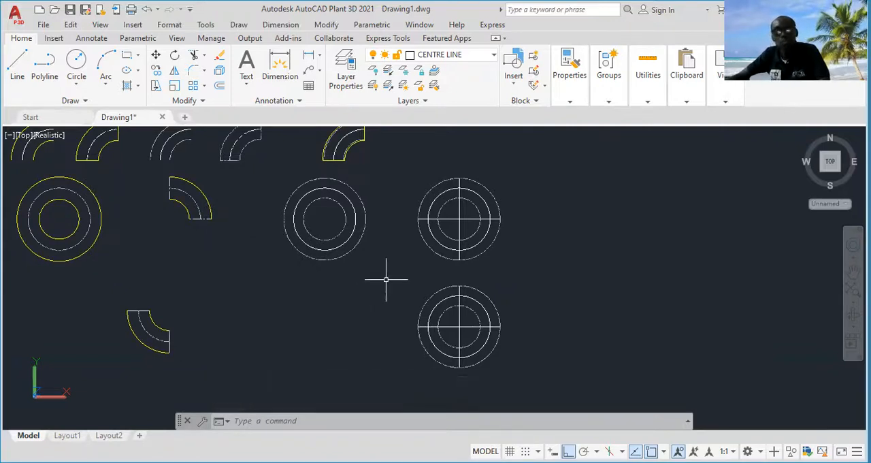
pyautogui.write('tr')
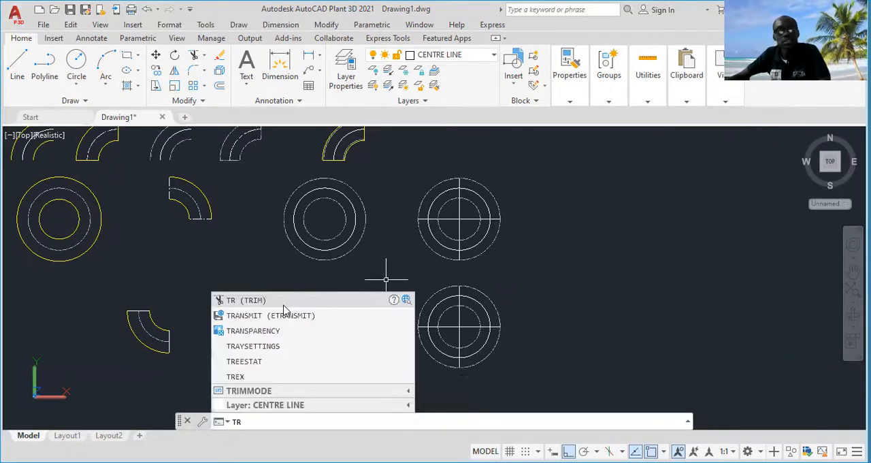
pyautogui.press('Return')
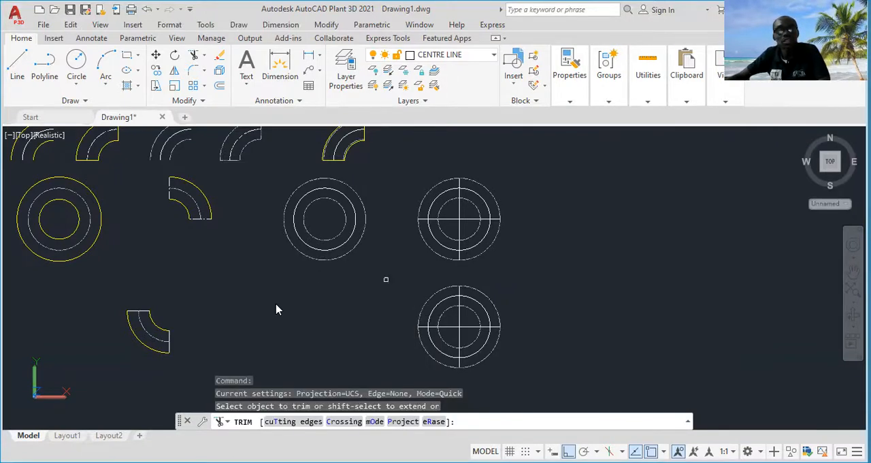
pyautogui.press('Return')
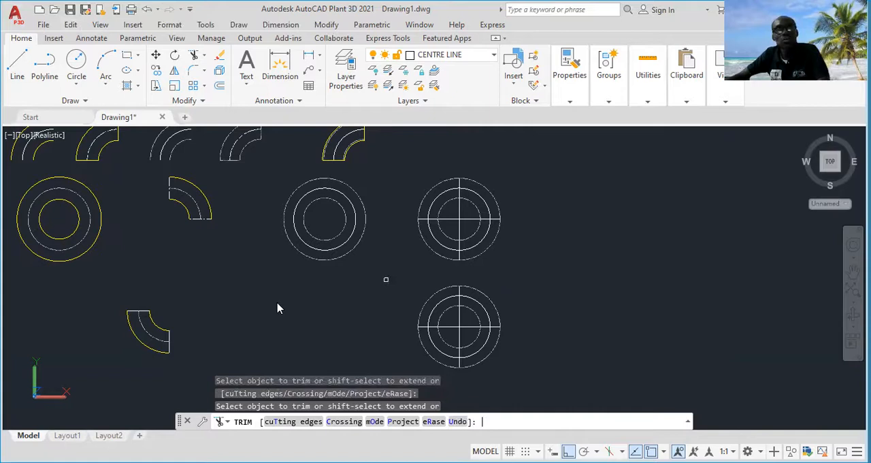
pyautogui.click(533, 232)
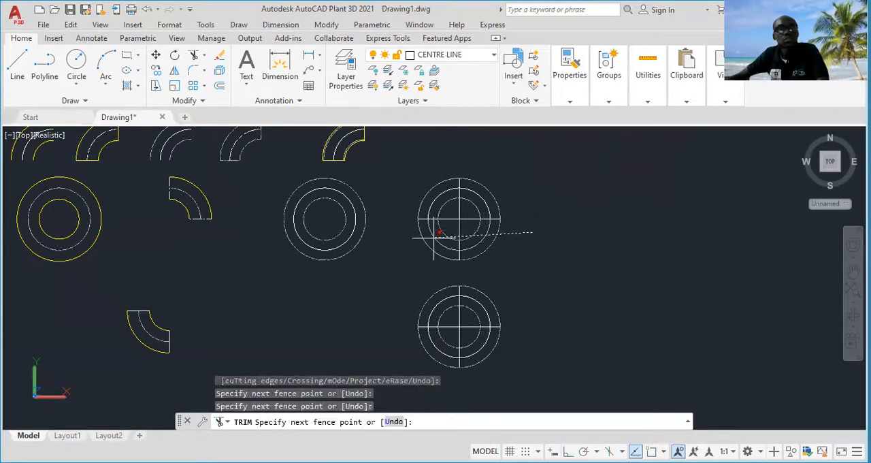
pyautogui.click(411, 229)
pyautogui.press('Return')
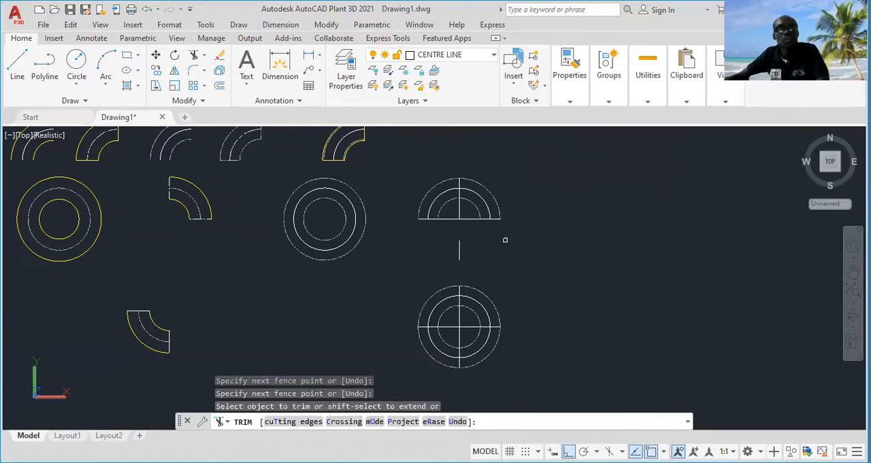
pyautogui.click(448, 156)
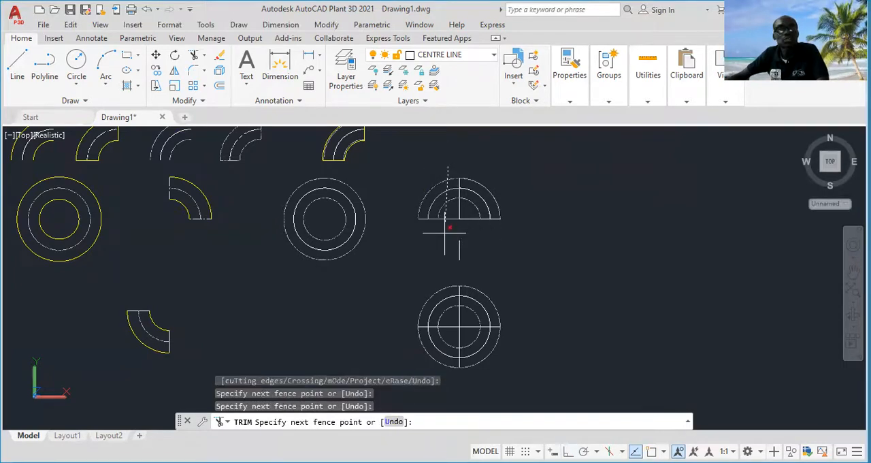
pyautogui.click(444, 235)
pyautogui.press('Return')
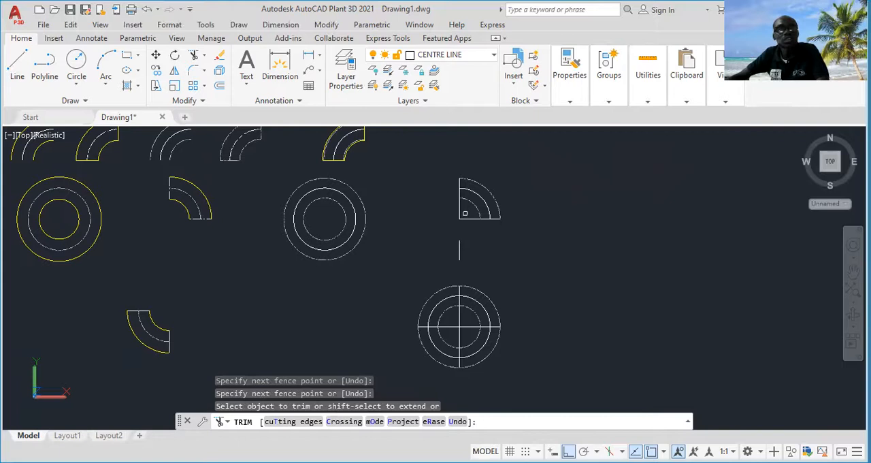
# Trim the inner portions of the horizontal and vertical lines near the centre of the quarter elbow
pyautogui.click(468, 211)
pyautogui.click(461, 227)
pyautogui.press('Return')
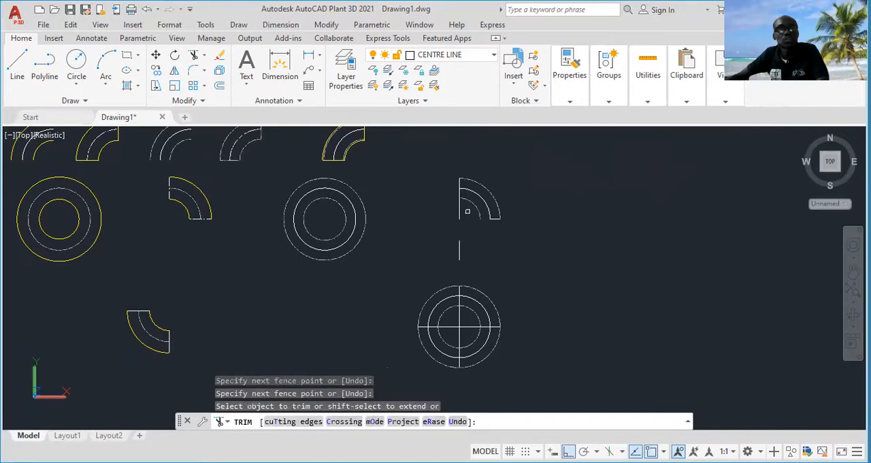
pyautogui.click(468, 211)
pyautogui.click(443, 215)
pyautogui.press('Return')
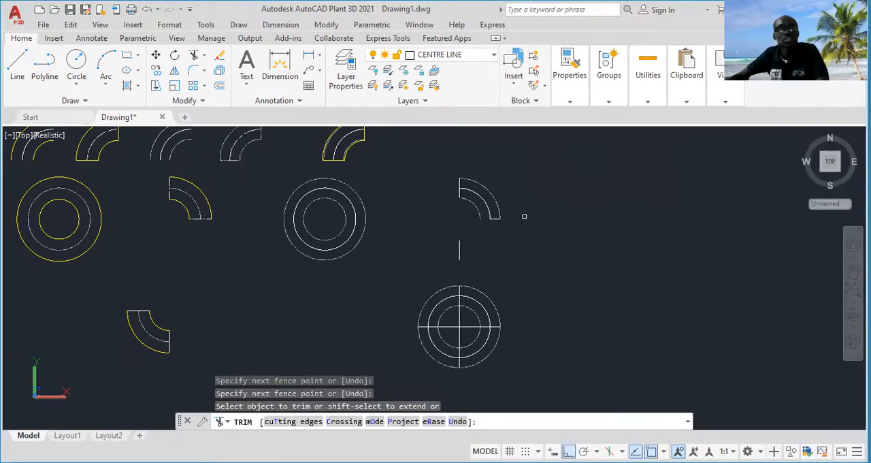
pyautogui.scroll(2, 497, 198)
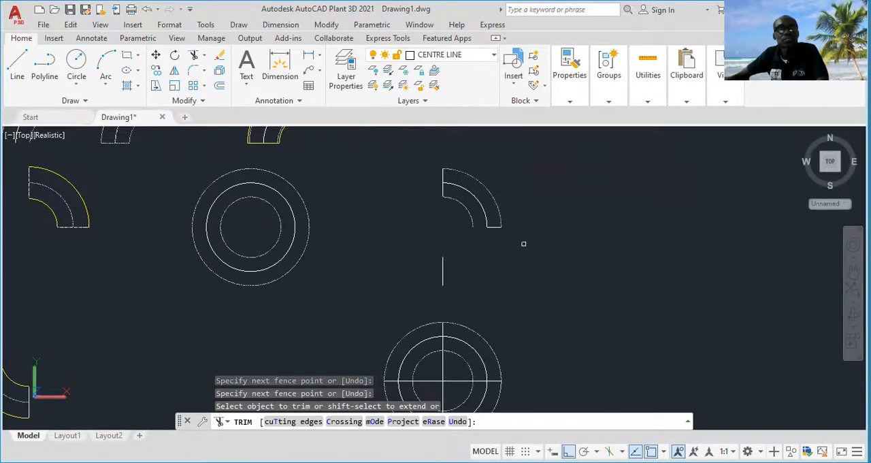
pyautogui.scroll(-3, 515, 238)
pyautogui.scroll(4, 516, 238)
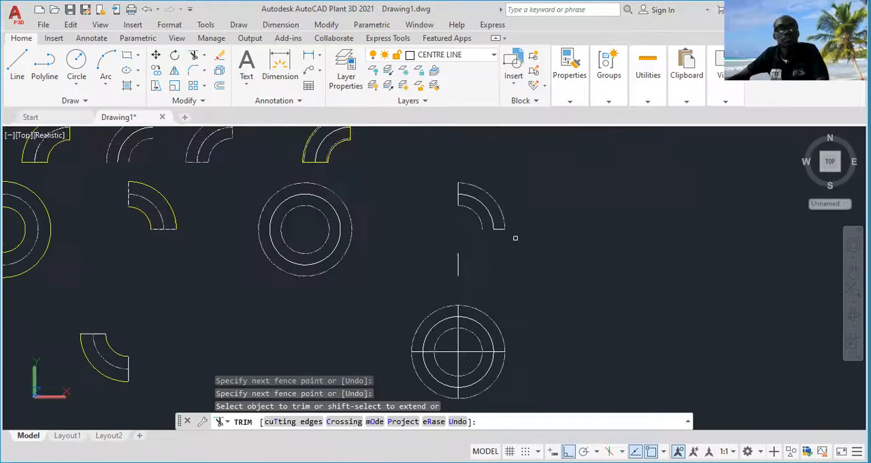
pyautogui.scroll(-2, 515, 237)
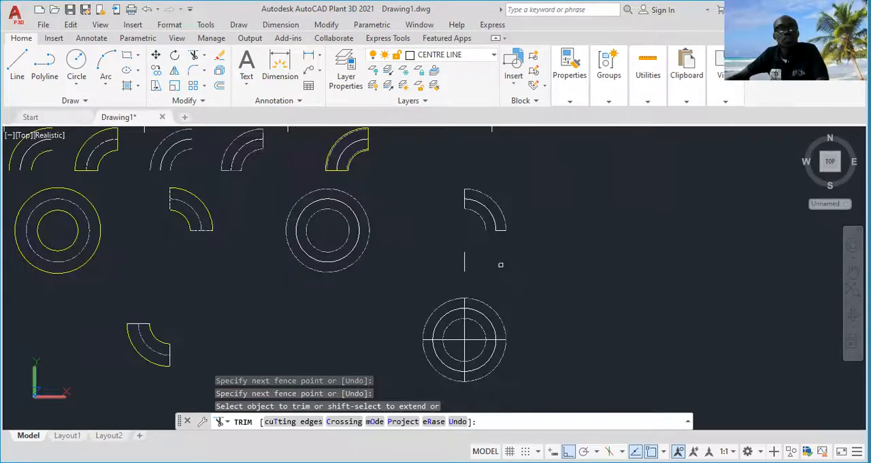
pyautogui.press('Escape')
# Erase the stray vertical segment below the quarter elbow and the short line between its middle and outer arcs
pyautogui.click(481, 256)
pyautogui.click(437, 267)
pyautogui.press('Delete')
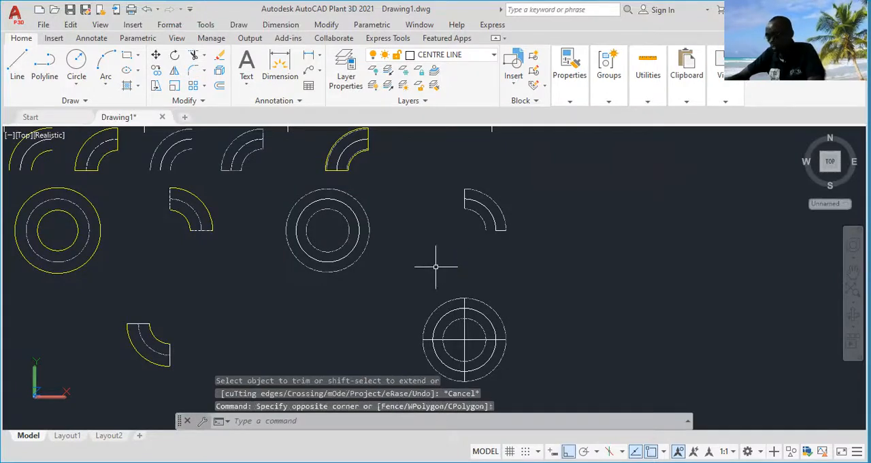
pyautogui.scroll(4, 507, 218)
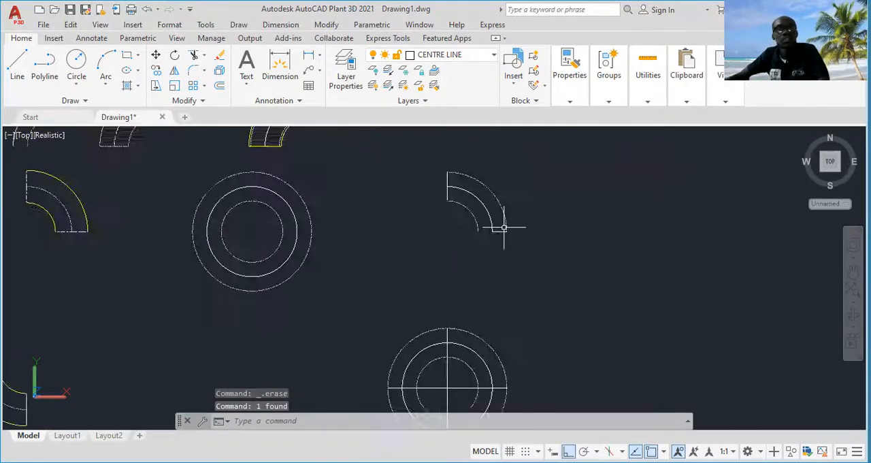
pyautogui.click(501, 232)
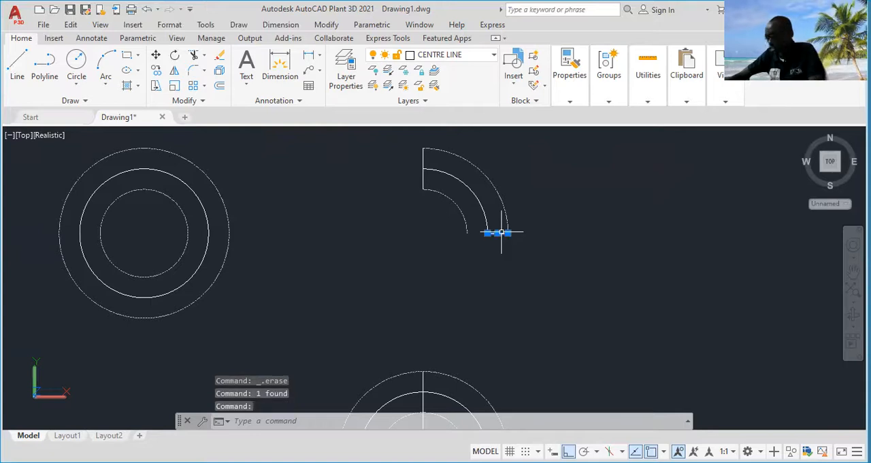
pyautogui.press('Delete')
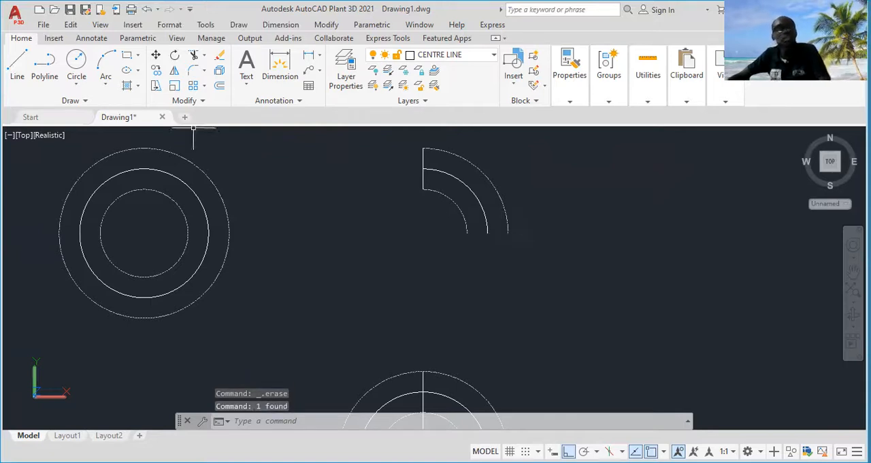
# Draw a horizontal closing line from the inner arc's lower endpoint to the outer arc's lower endpoint
pyautogui.click(24, 74)
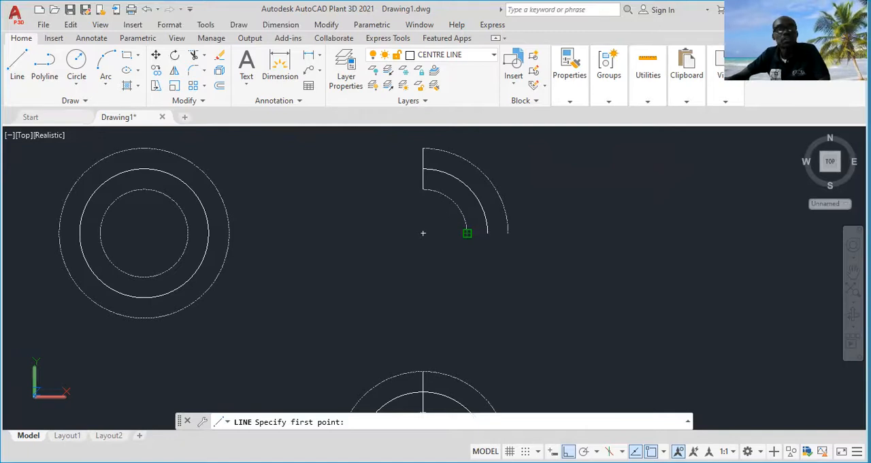
pyautogui.click(467, 233)
pyautogui.click(508, 233)
pyautogui.write('1')
pyautogui.press('Escape')
# Join the outer arc, inner arc and both closing end lines of the upper-right quarter elbow into one polyline
pyautogui.click(500, 197)
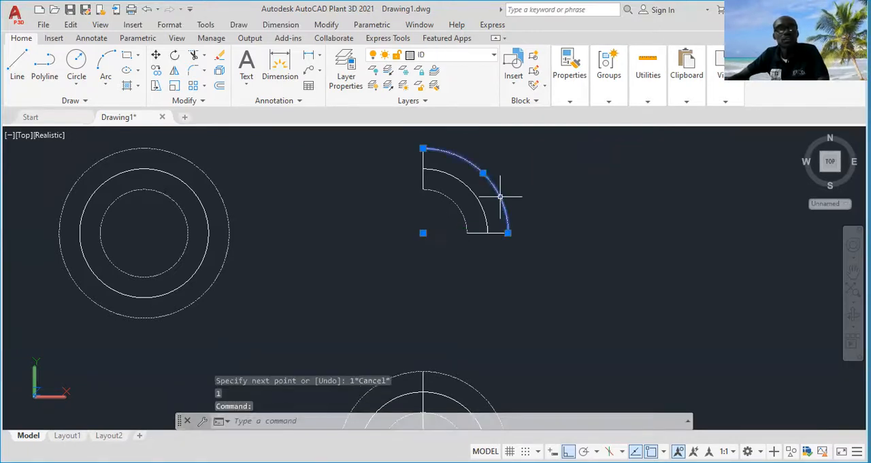
pyautogui.click(495, 233)
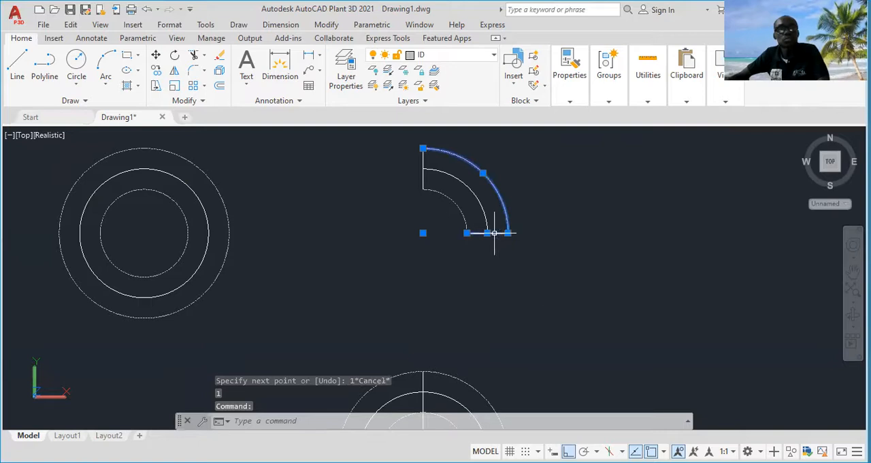
pyautogui.click(461, 214)
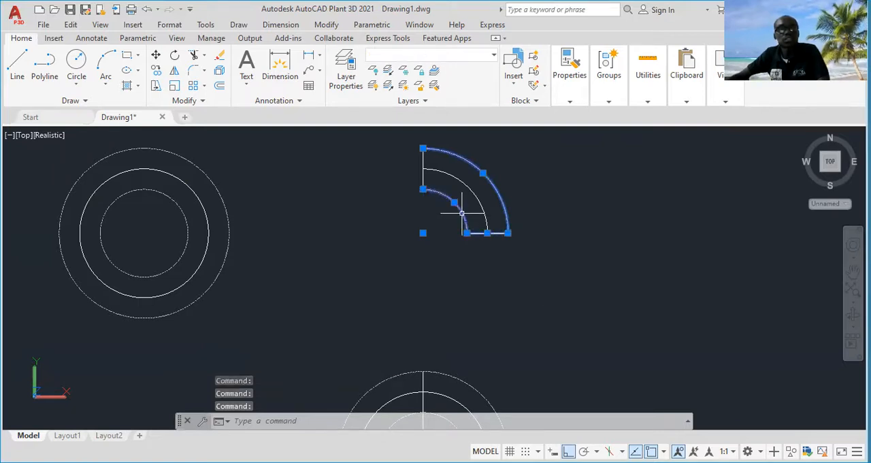
pyautogui.click(421, 175)
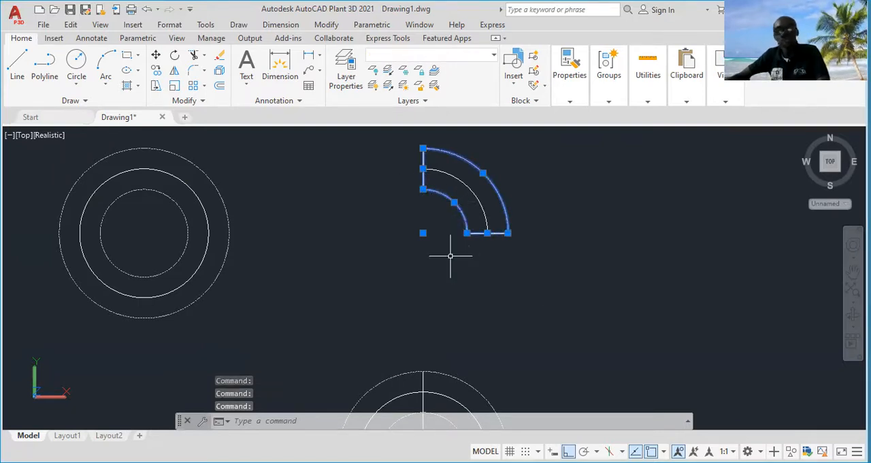
pyautogui.write('join')
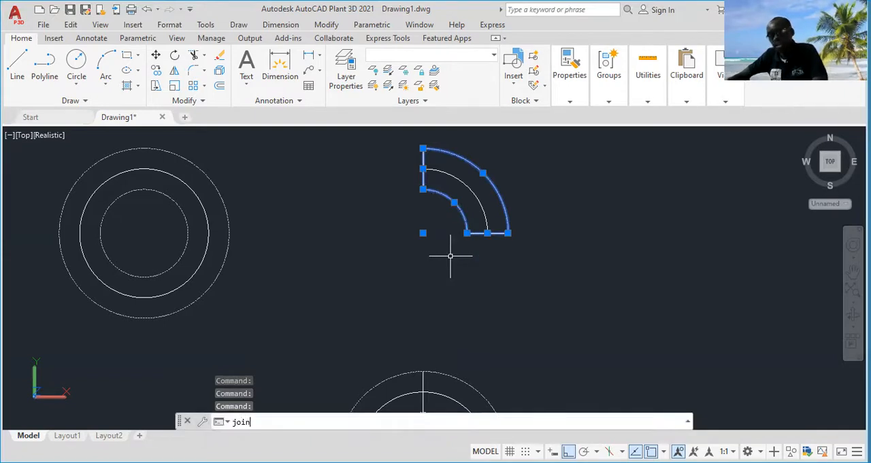
pyautogui.press('Return')
# Trim away the upper half of the remaining crossed circle set below the joined elbow
pyautogui.scroll(-4, 451, 254)
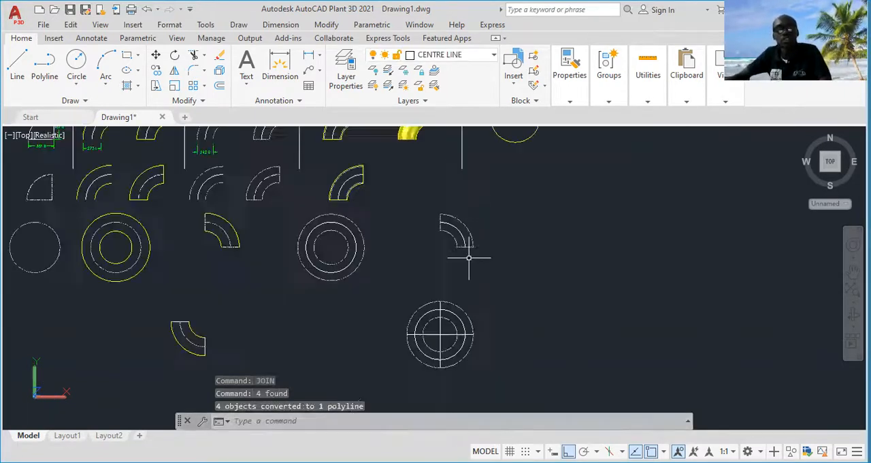
pyautogui.scroll(2, 468, 257)
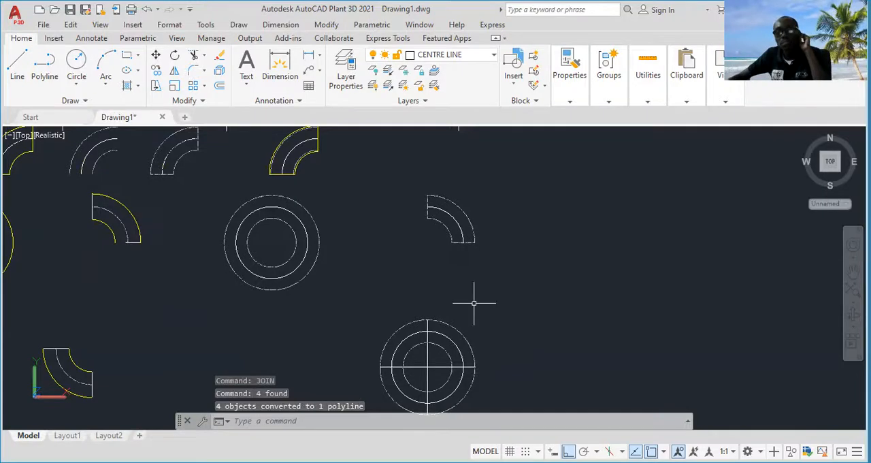
pyautogui.moveTo(475, 296); pyautogui.dragTo(481, 272, button='middle')
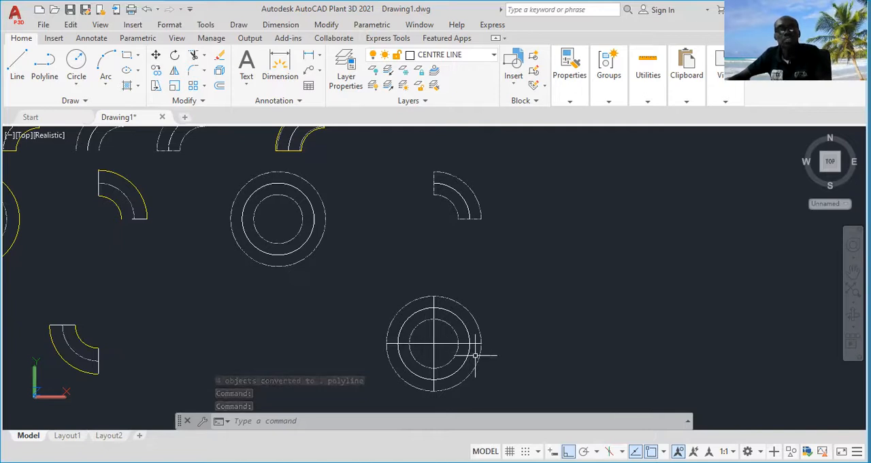
pyautogui.moveTo(495, 360)
pyautogui.mouseDown(button='middle')
pyautogui.moveTo(497, 330)
pyautogui.moveTo(488, 327)
pyautogui.mouseUp(button='middle')
pyautogui.write('tr')
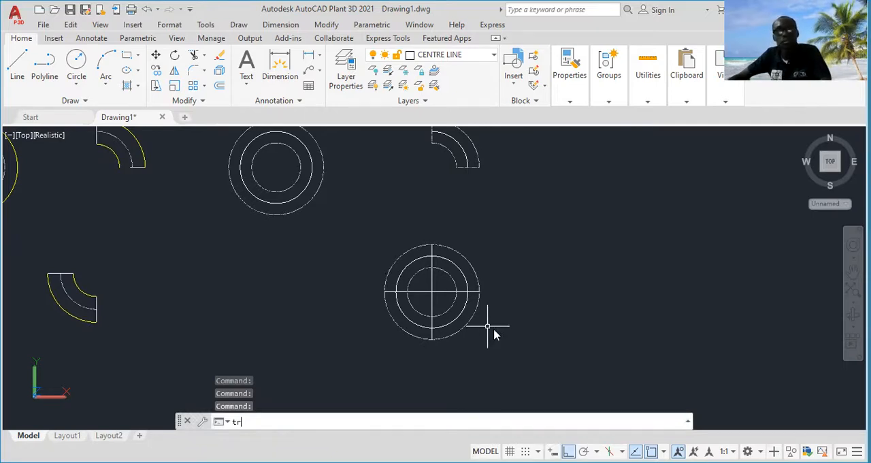
pyautogui.press('Return')
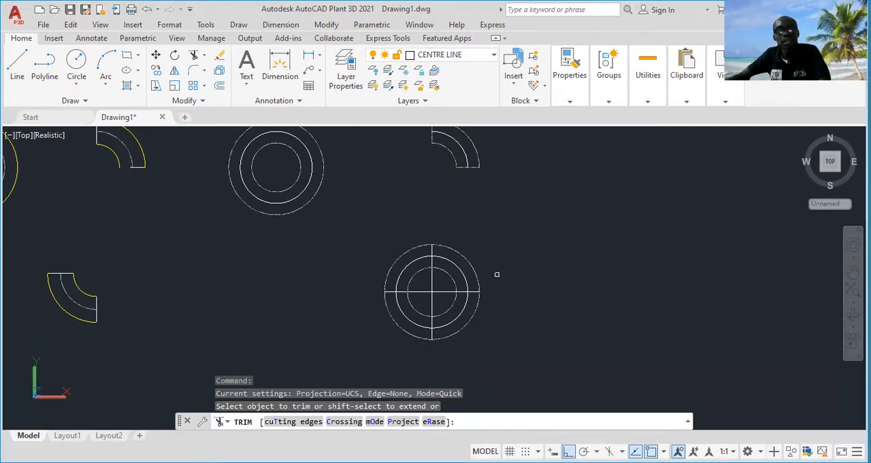
pyautogui.scroll(2, 494, 283)
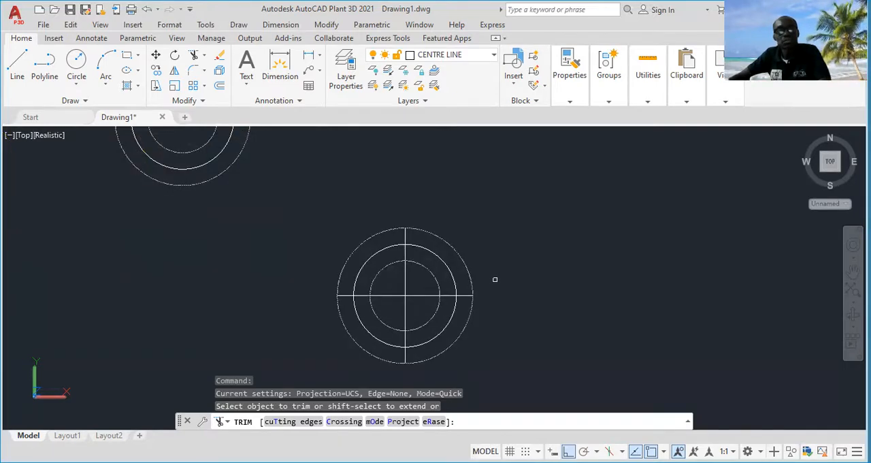
pyautogui.click(495, 279)
pyautogui.press('Return')
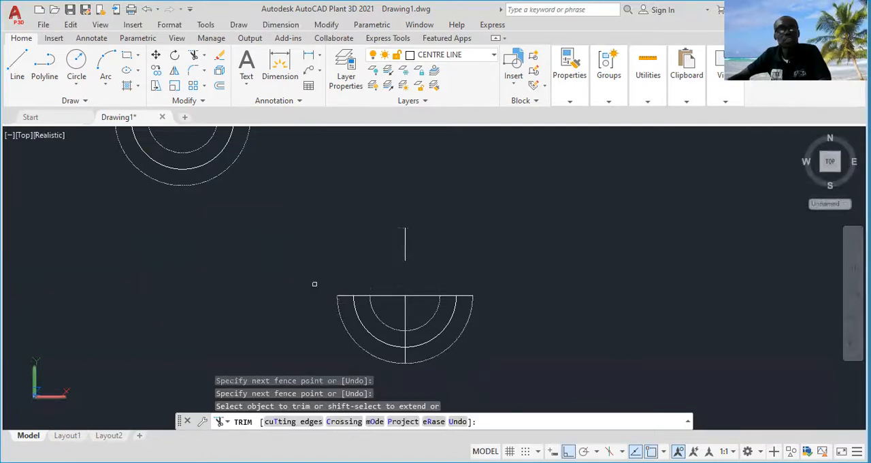
# Trim away the right half of the remaining semicircle set and erase the leftover piece of its horizontal line
pyautogui.scroll(-2, 473, 279)
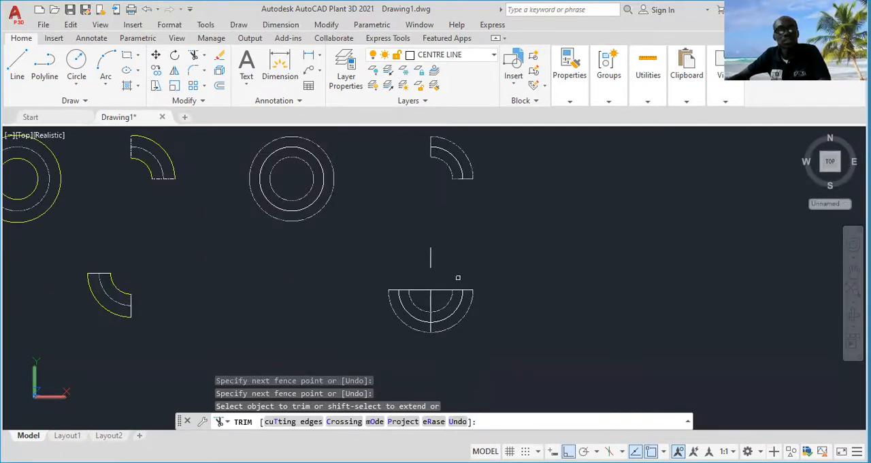
pyautogui.click(447, 273)
pyautogui.click(443, 345)
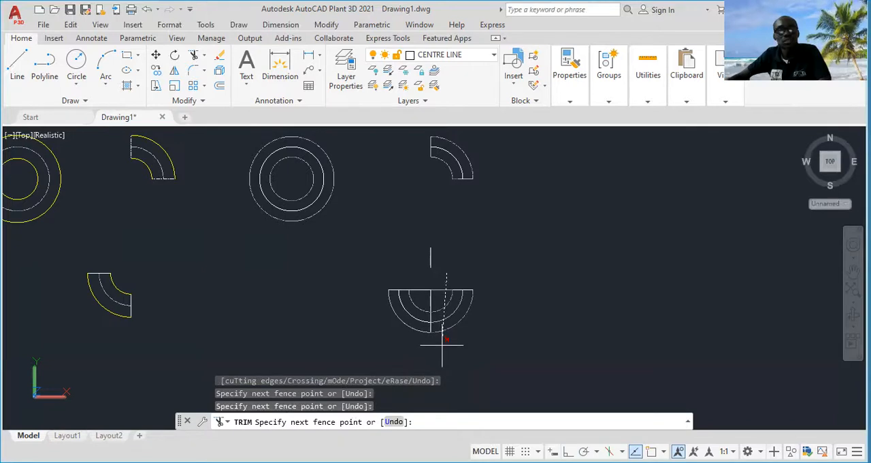
pyautogui.press('Return')
pyautogui.press('Escape')
pyautogui.click(469, 277)
pyautogui.click(448, 310)
pyautogui.press('Delete')
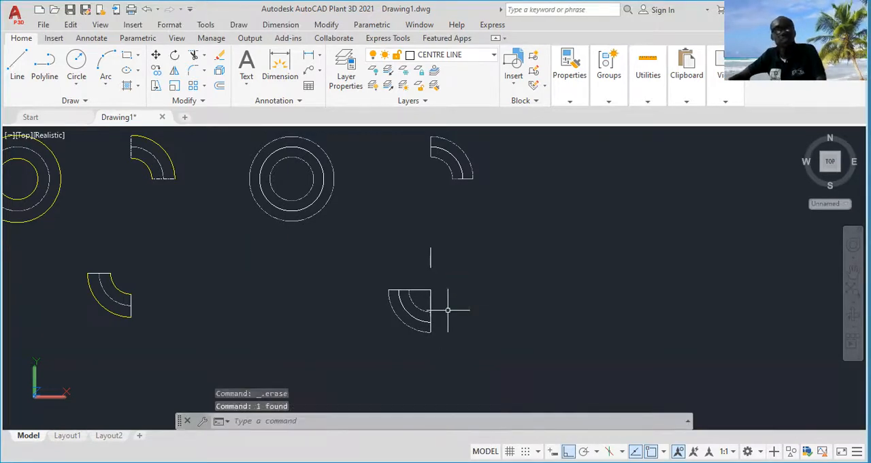
# Trim the inner portions of the vertical and horizontal lines near the centre of the lower-left quarter elbow
pyautogui.write('tr')
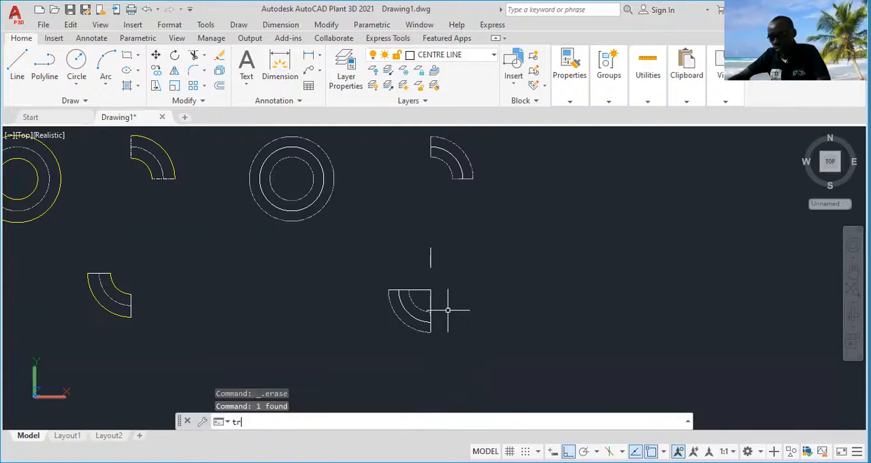
pyautogui.press('Return')
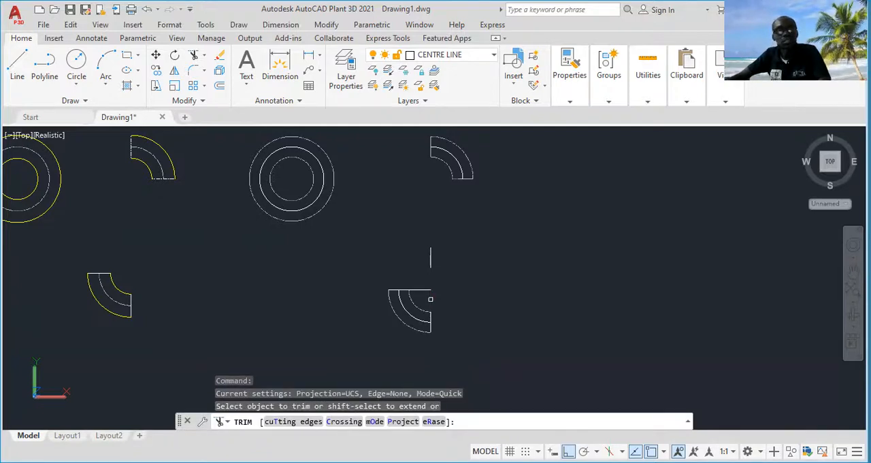
pyautogui.click(430, 299)
pyautogui.press('Escape')
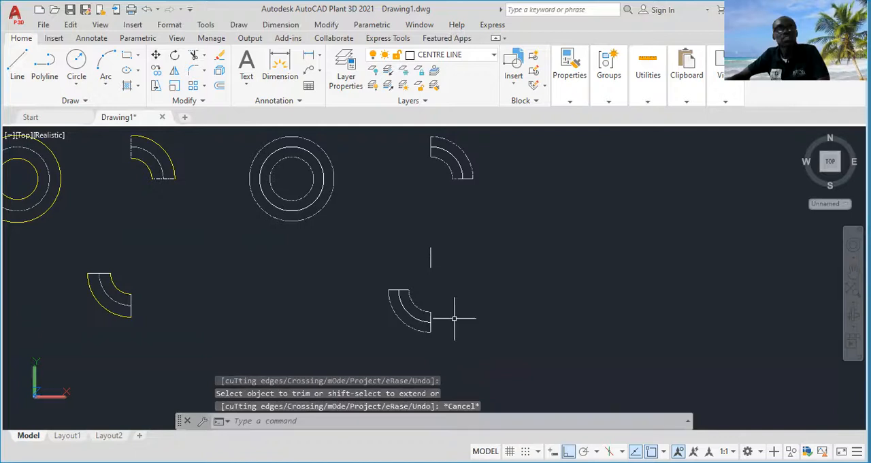
pyautogui.press('Escape')
# Join the inner arc, outer arc and both end lines of the white lower-left quarter elbow into one polyline
pyautogui.scroll(2, 438, 306)
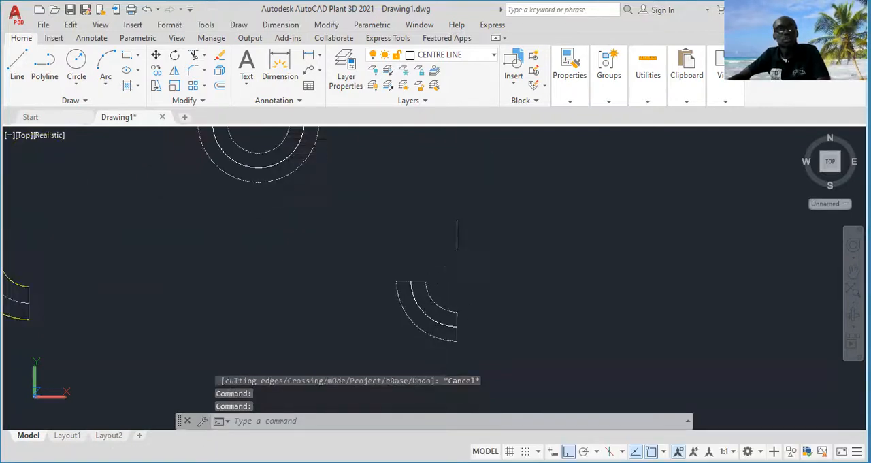
pyautogui.click(435, 303)
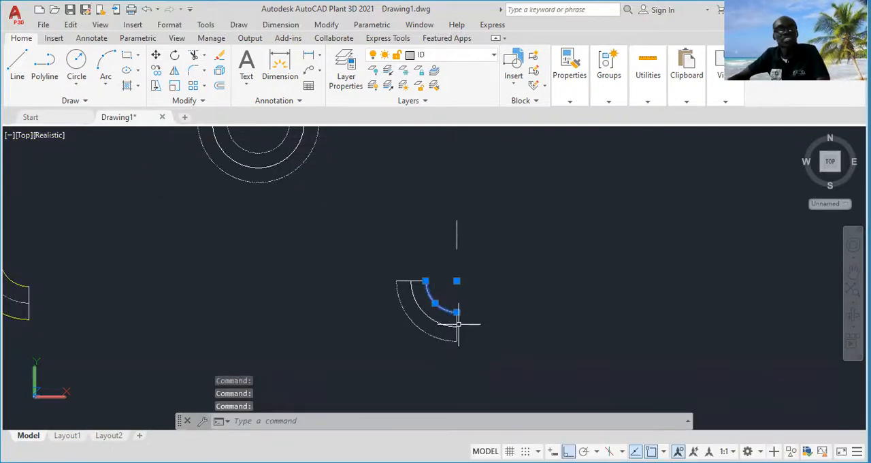
pyautogui.click(457, 331)
pyautogui.click(426, 334)
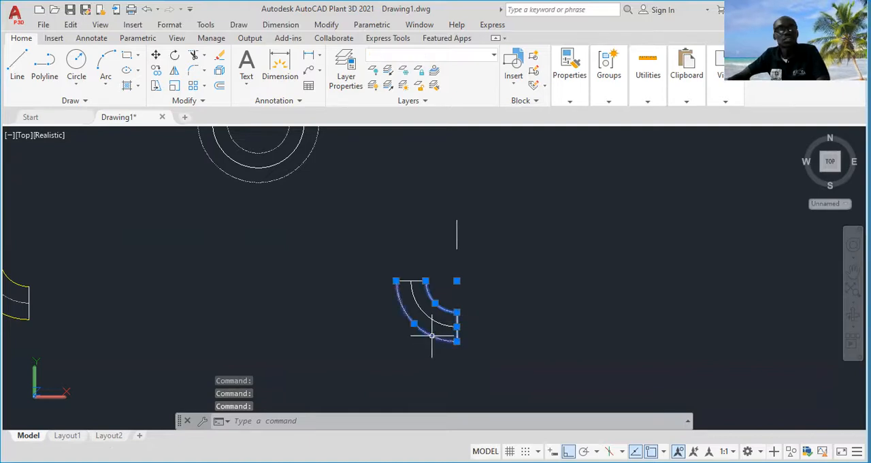
pyautogui.click(406, 281)
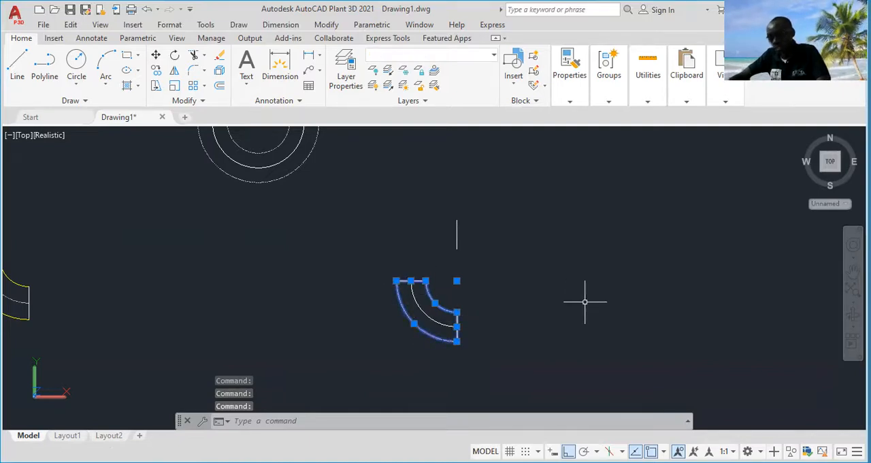
pyautogui.write('join')
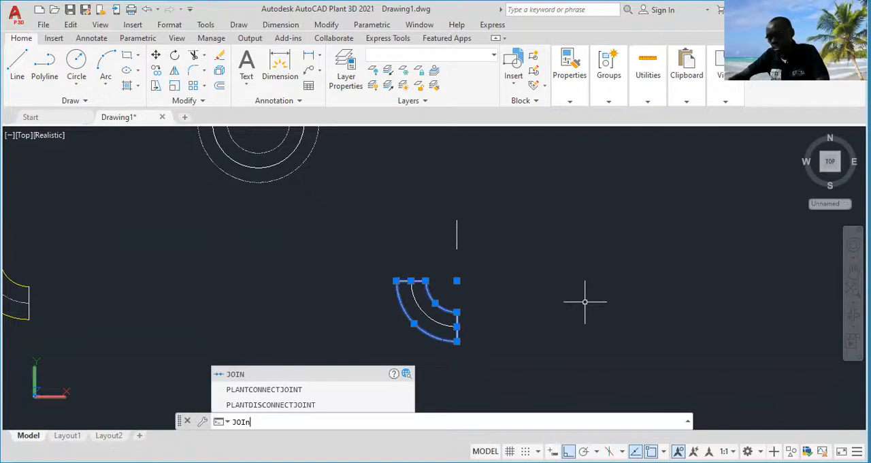
pyautogui.press('Return')
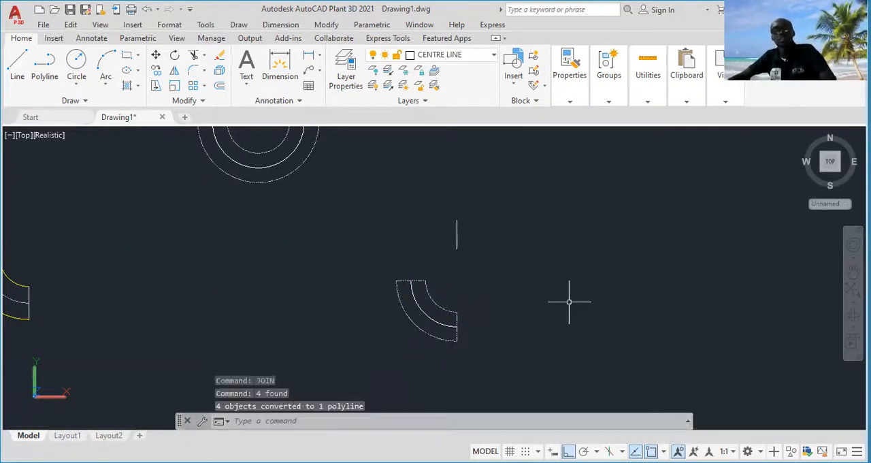
pyautogui.click(456, 312)
pyautogui.press('Escape')
# Make OD the current layer
pyautogui.scroll(-4, 548, 306)
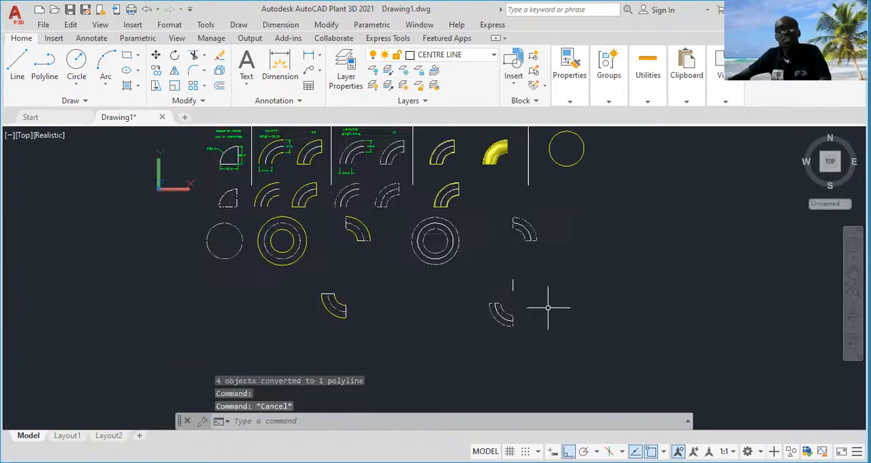
pyautogui.scroll(4, 533, 228)
pyautogui.press('Escape')
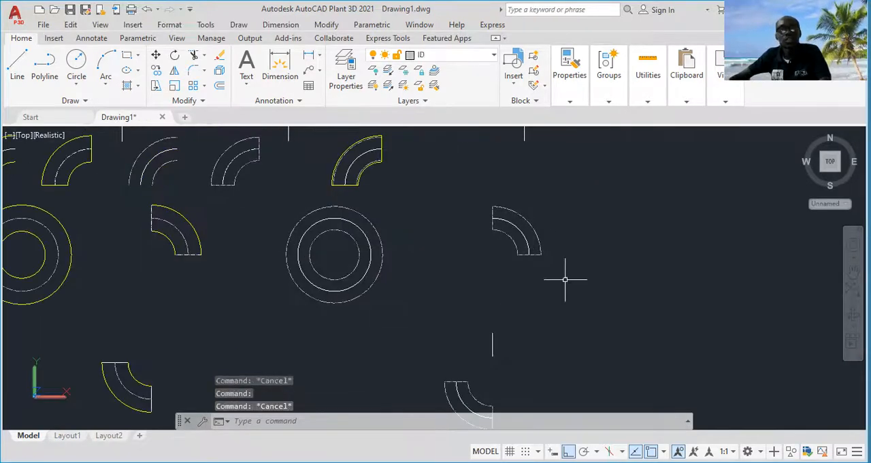
pyautogui.scroll(-4, 552, 286)
pyautogui.scroll(3, 400, 316)
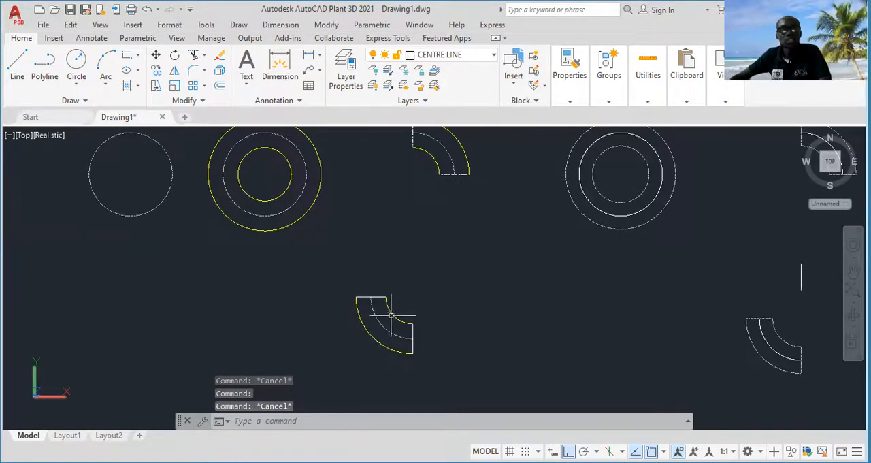
pyautogui.scroll(-1, 416, 326)
pyautogui.scroll(3, 399, 326)
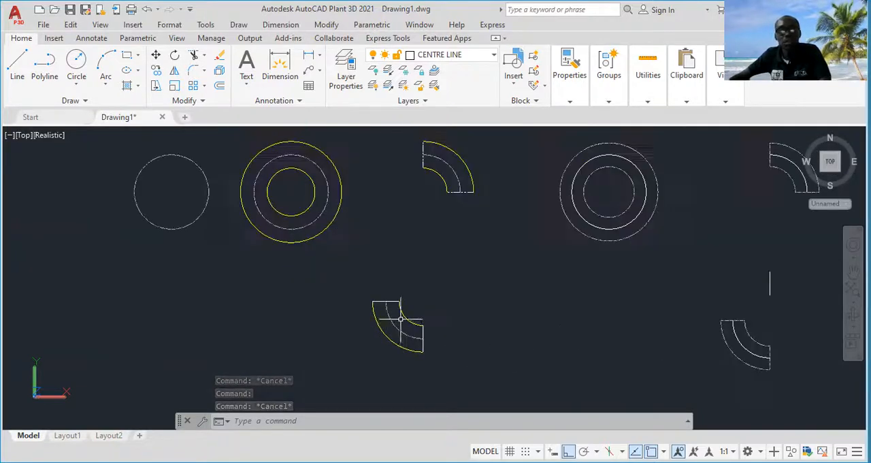
pyautogui.click(485, 57)
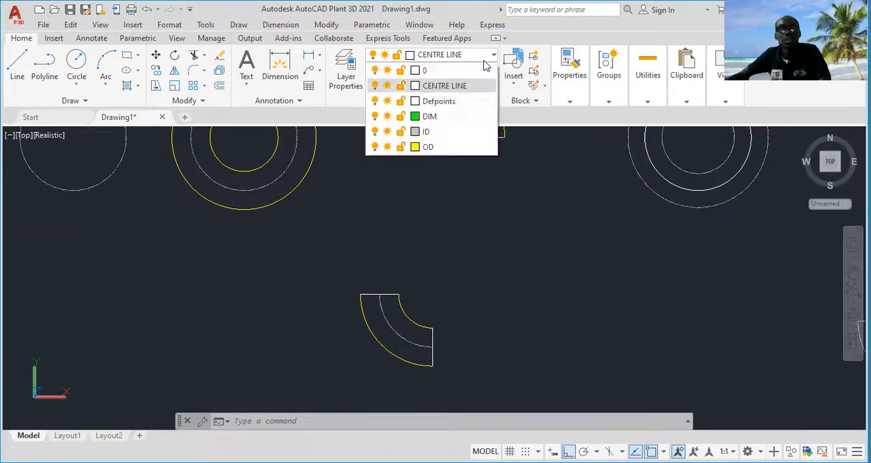
pyautogui.click(449, 146)
pyautogui.press('Escape')
pyautogui.press('Escape')
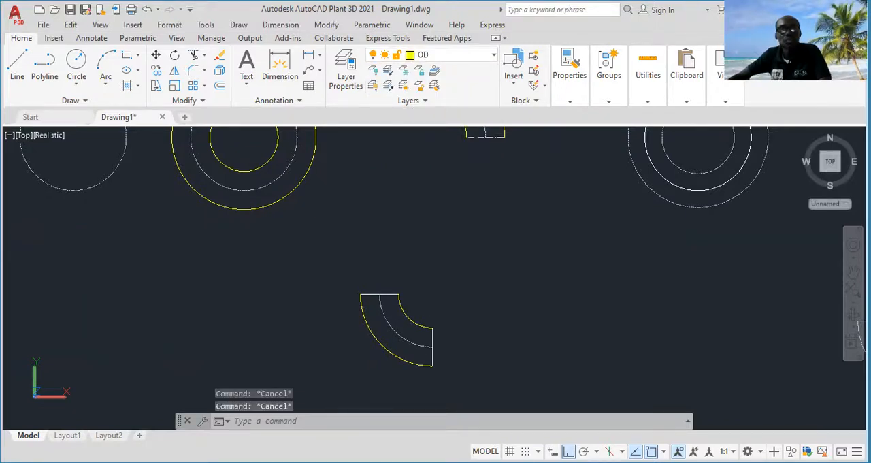
# Move both arcs and both end lines of the yellow lower-left quarter elbow's outline to the OD layer
pyautogui.click(403, 303)
pyautogui.click(380, 294)
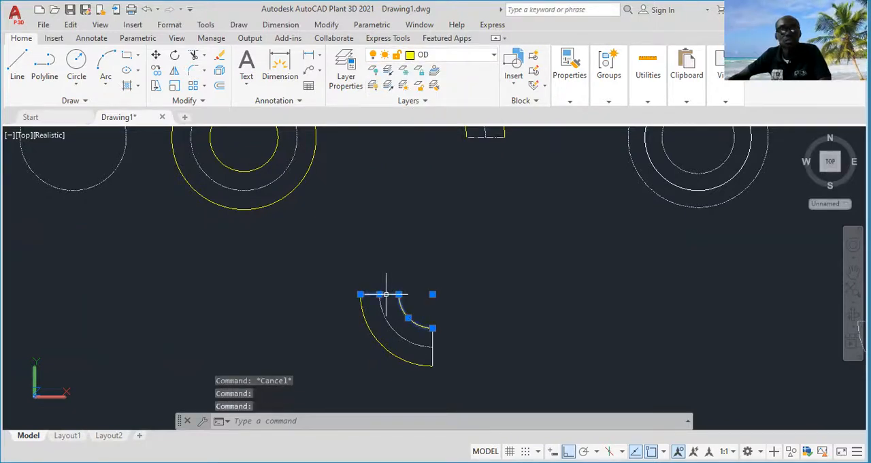
pyautogui.click(373, 332)
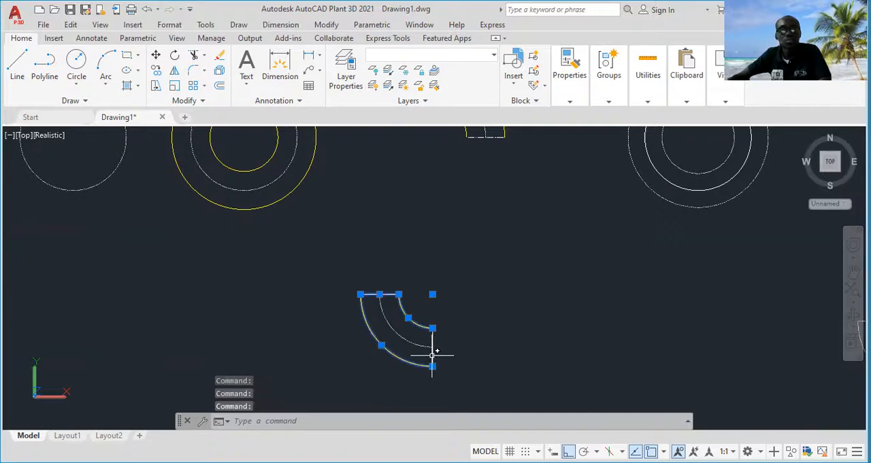
pyautogui.click(433, 353)
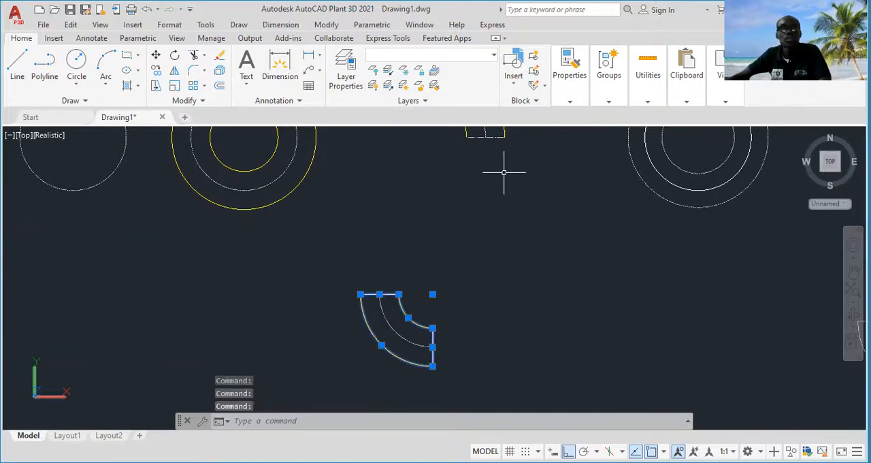
pyautogui.click(487, 57)
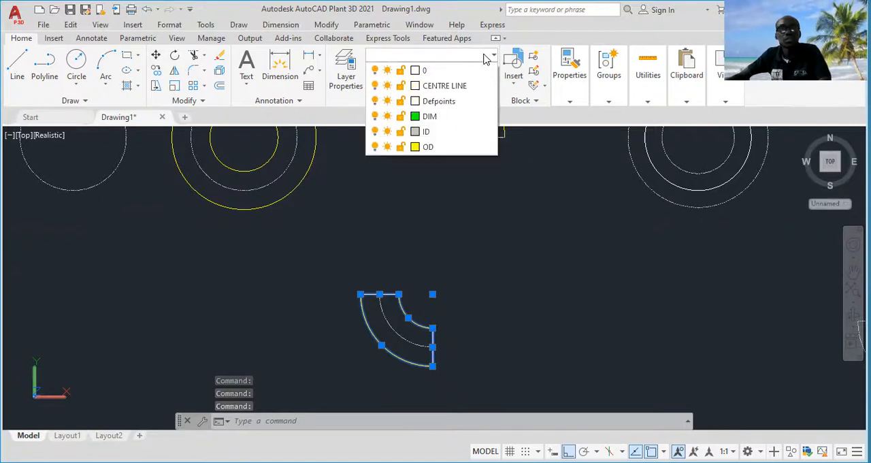
pyautogui.click(443, 146)
pyautogui.press('Escape')
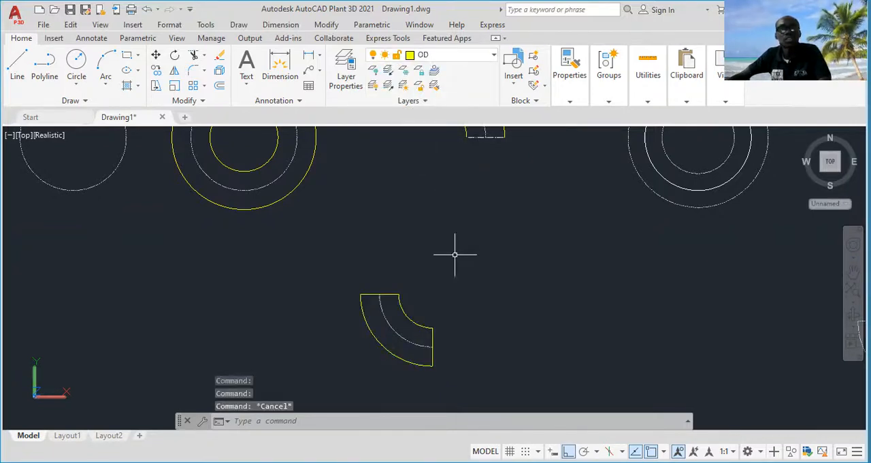
# Join both arcs and both end lines of the yellow lower-left quarter elbow into one polyline
pyautogui.click(399, 302)
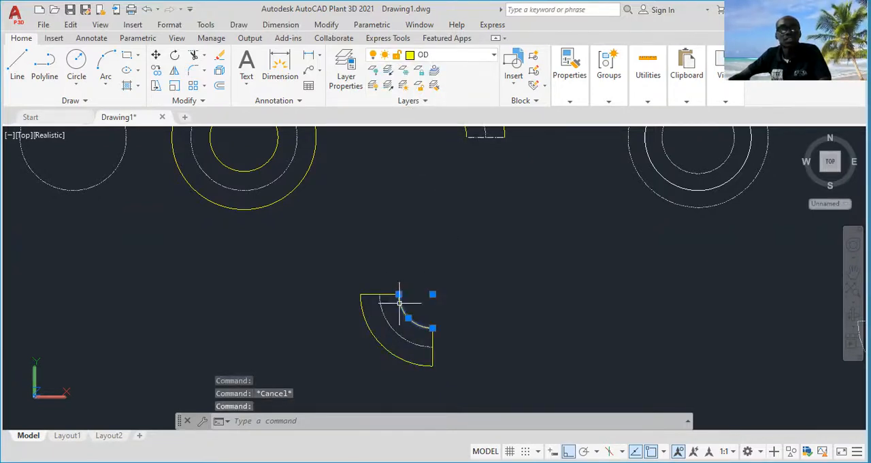
pyautogui.click(387, 294)
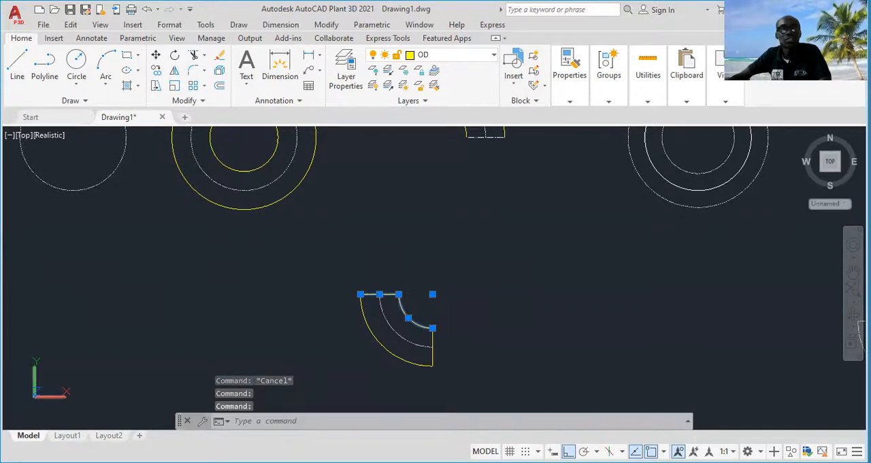
pyautogui.click(382, 345)
pyautogui.click(433, 355)
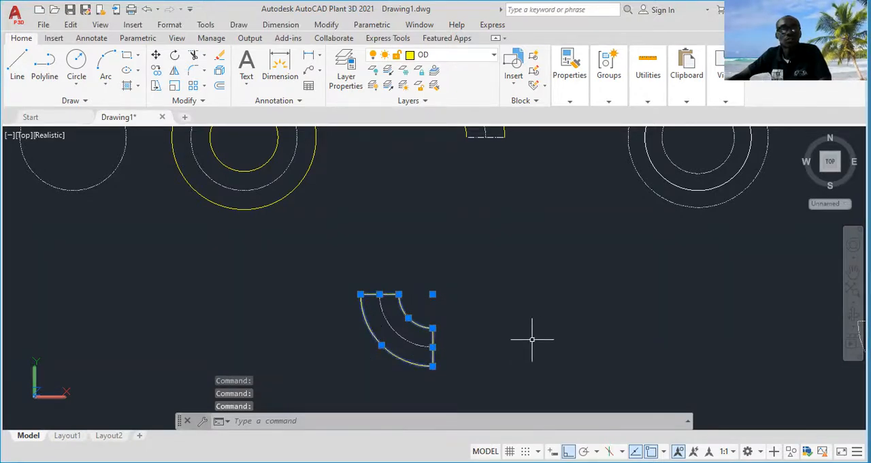
pyautogui.write('join')
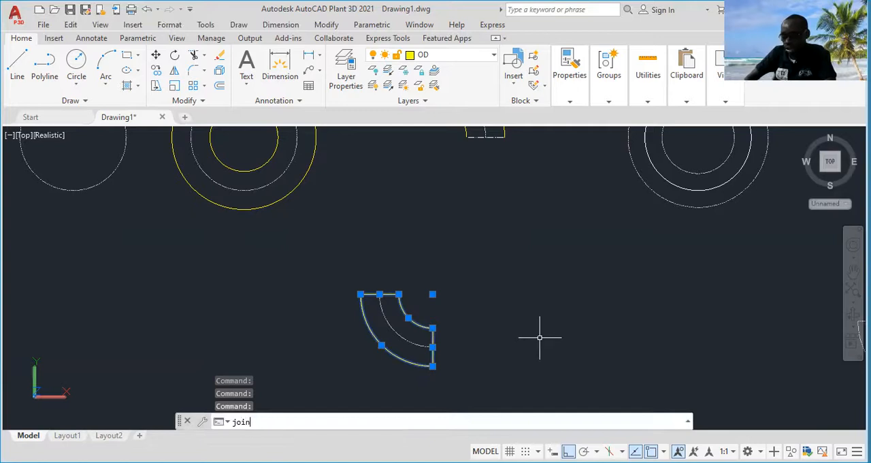
pyautogui.press('Return')
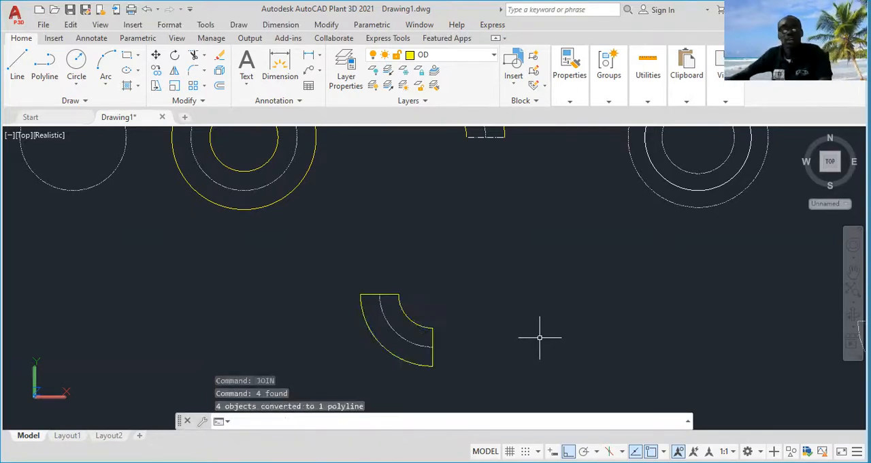
# Join the outer arc, inner arc and both end lines of the yellow upper-right quarter elbow into one polyline
pyautogui.scroll(-4, 531, 327)
pyautogui.moveTo(516, 252); pyautogui.dragTo(476, 319, button='middle')
pyautogui.scroll(3, 461, 230)
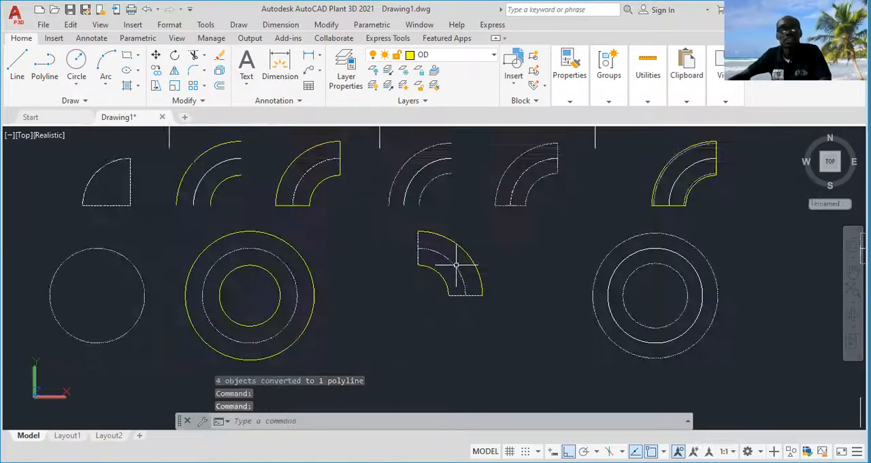
pyautogui.click(460, 246)
pyautogui.scroll(3, 421, 235)
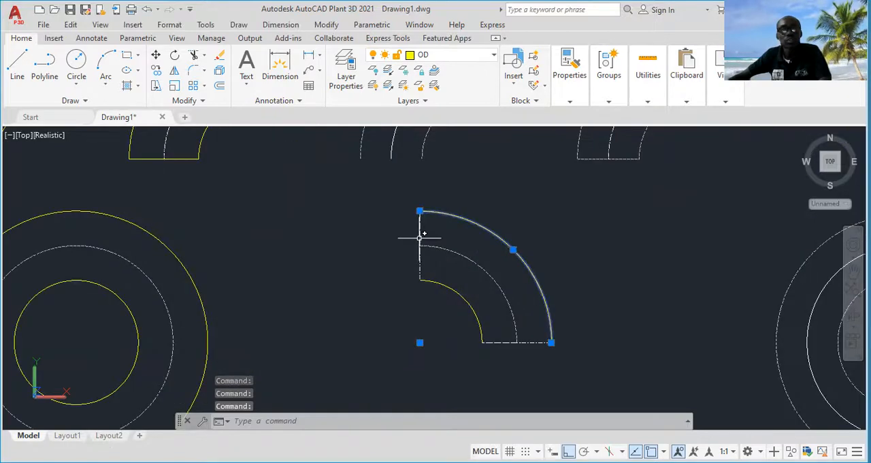
pyautogui.click(459, 294)
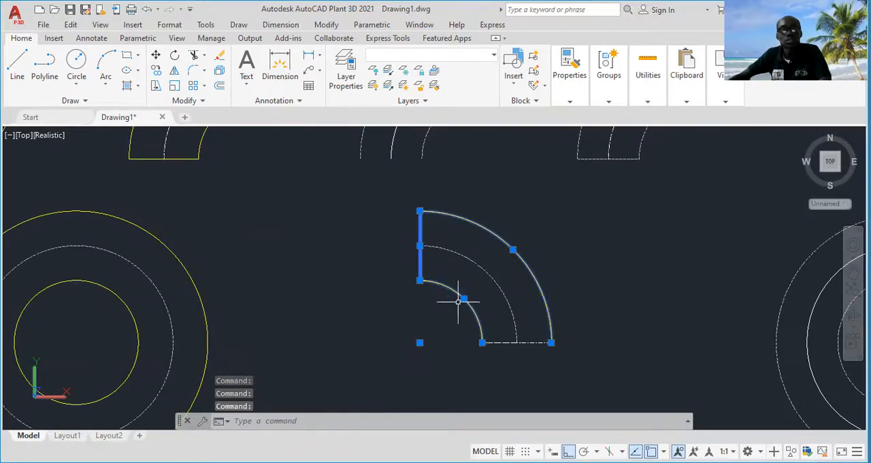
pyautogui.click(531, 341)
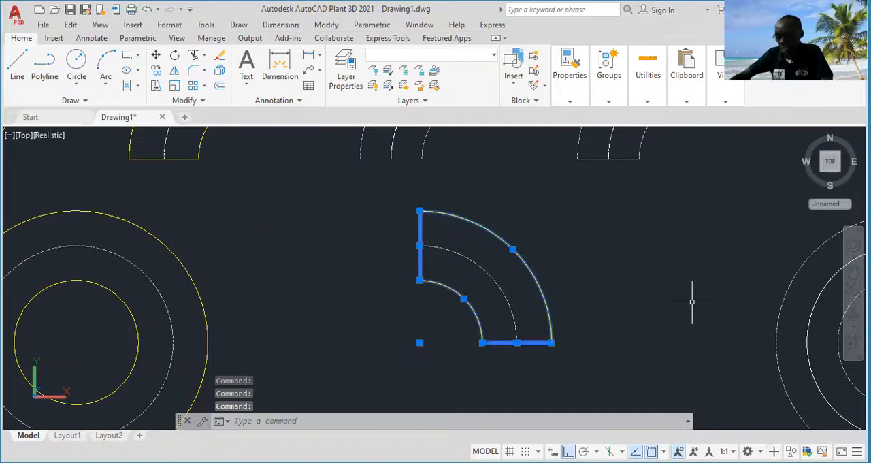
pyautogui.write('joi')
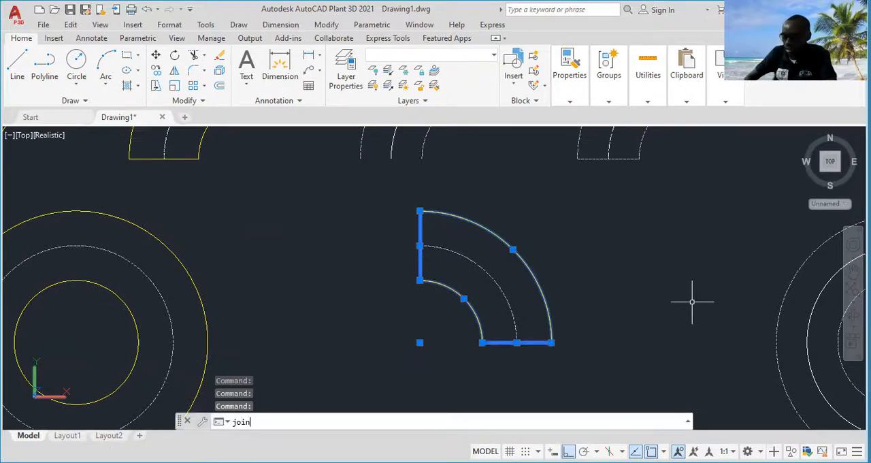
pyautogui.write('n')
pyautogui.press('Return')
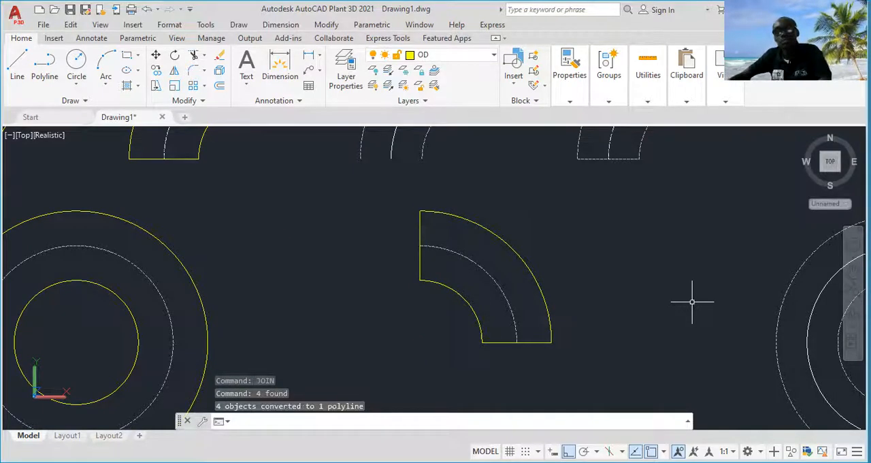
# Copy both yellow quarter elbows with their centre lines to the empty area east of the white quarter elbows
pyautogui.scroll(-5, 693, 301)
pyautogui.moveTo(687, 311); pyautogui.dragTo(515, 300, button='middle')
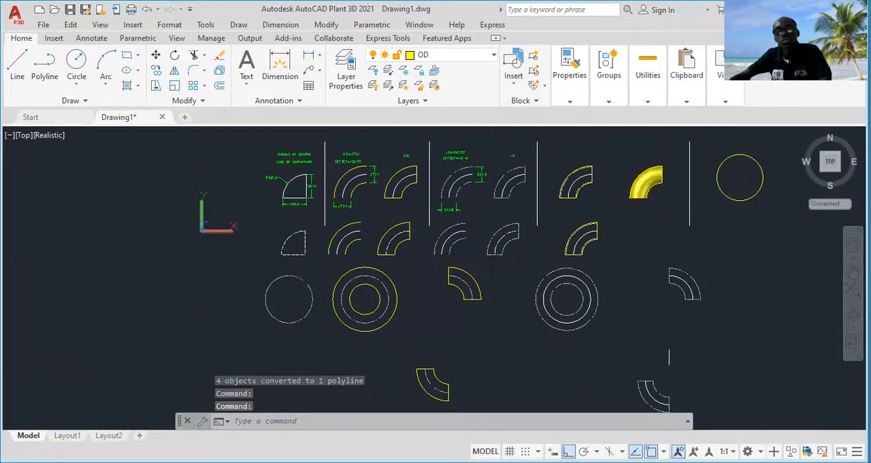
pyautogui.moveTo(501, 269); pyautogui.dragTo(451, 272, button='middle')
pyautogui.scroll(2, 439, 272)
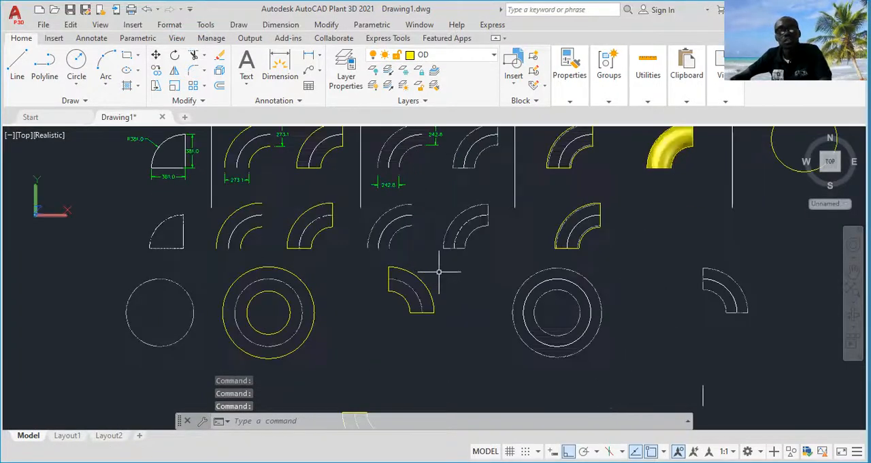
pyautogui.scroll(-2, 445, 296)
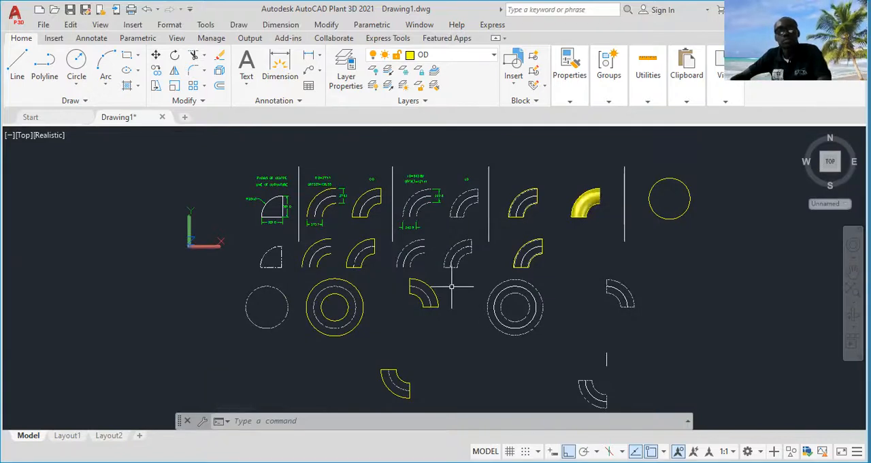
pyautogui.click(452, 287)
pyautogui.click(399, 313)
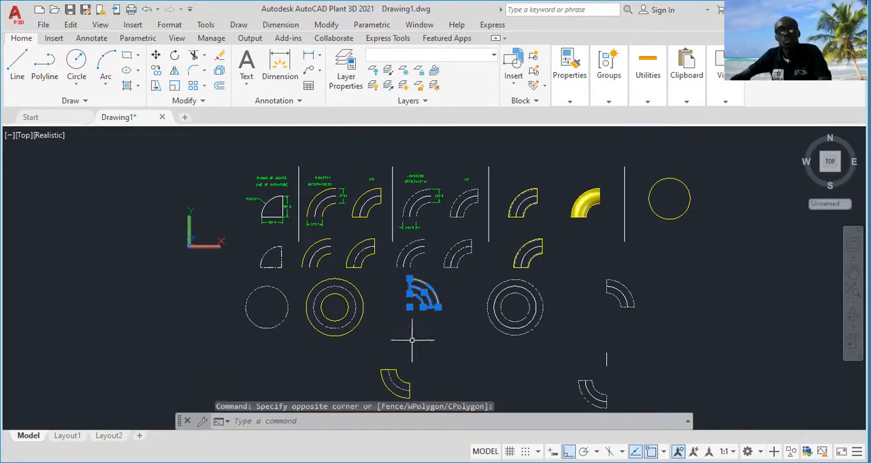
pyautogui.click(413, 347)
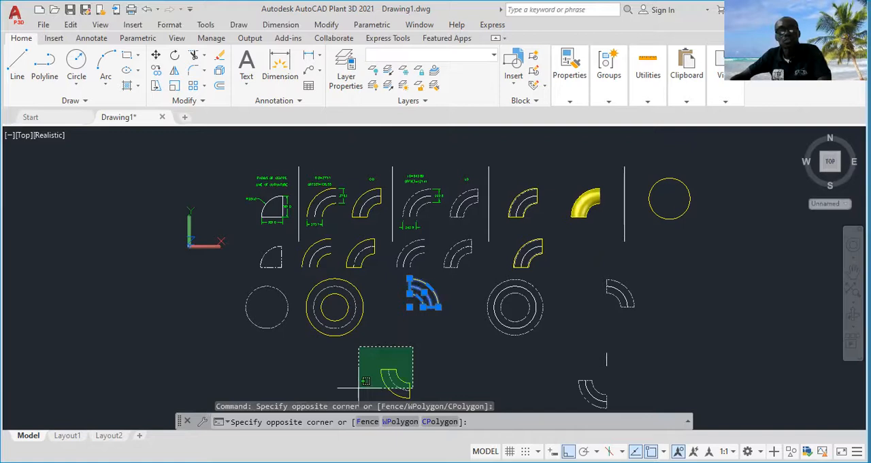
pyautogui.click(359, 389)
pyautogui.rightClick(446, 362)
pyautogui.click(525, 171)
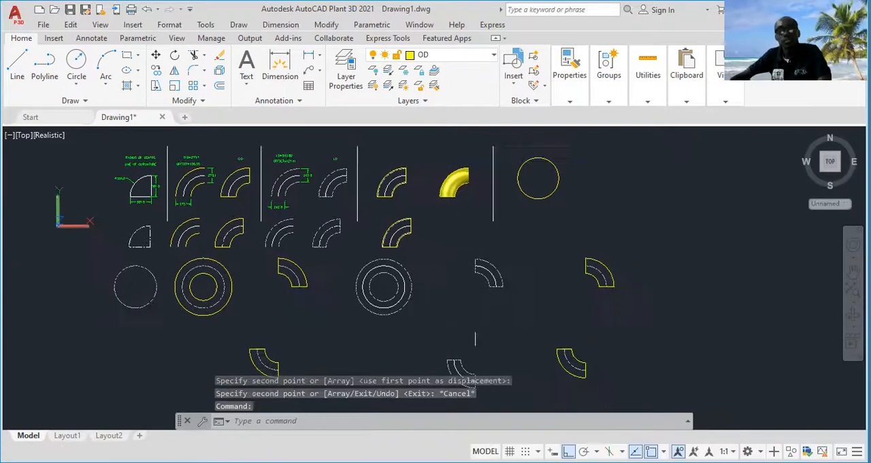
pyautogui.press('Escape')
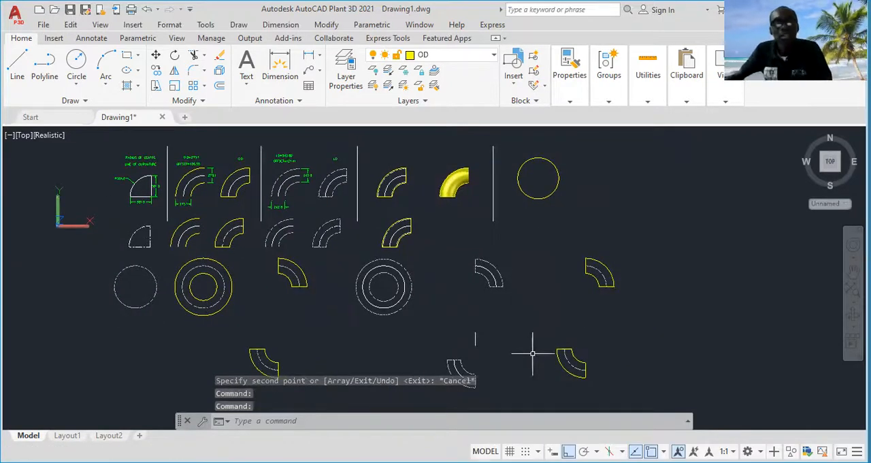
# Copy the white upper-right elbow outline onto the copied yellow upper-right elbow, matching the midpoints of their horizontal end lines
pyautogui.moveTo(533, 353); pyautogui.dragTo(527, 327, button='middle')
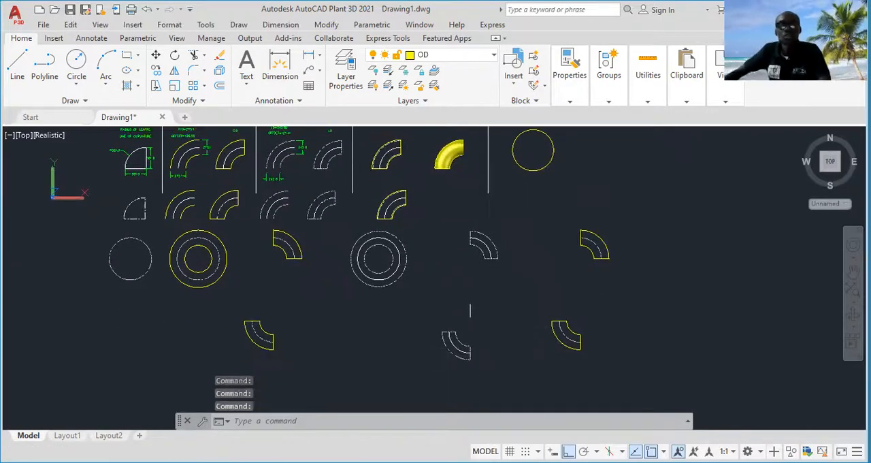
pyautogui.scroll(2, 502, 243)
pyautogui.click(481, 247)
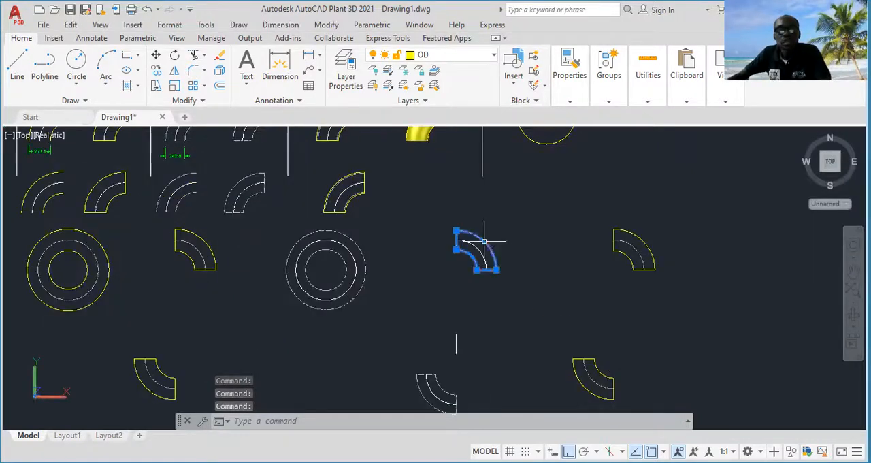
pyautogui.moveTo(484, 241)
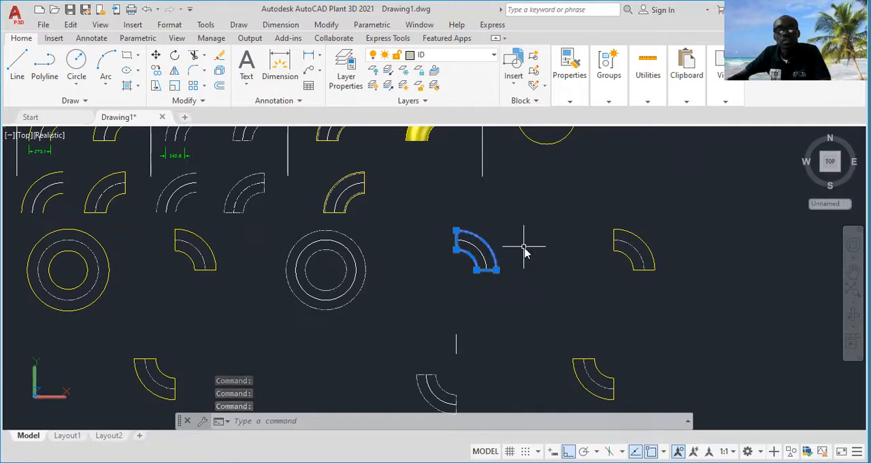
pyautogui.rightClick(523, 246)
pyautogui.click(587, 258)
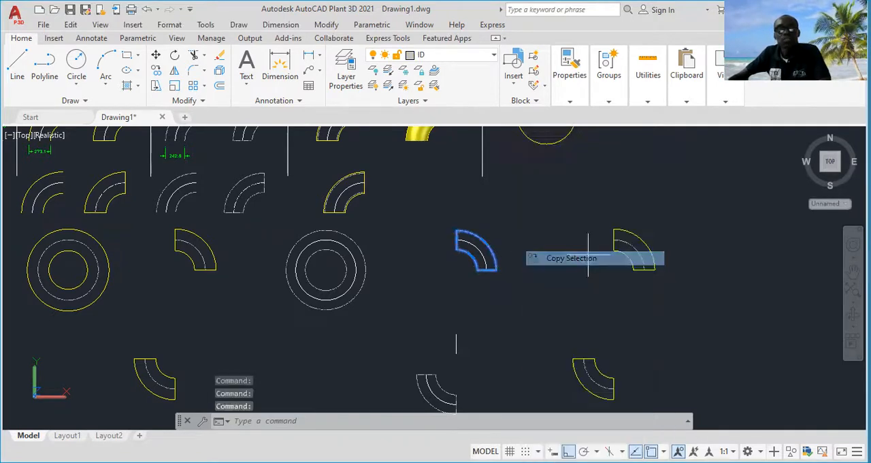
pyautogui.scroll(4, 538, 266)
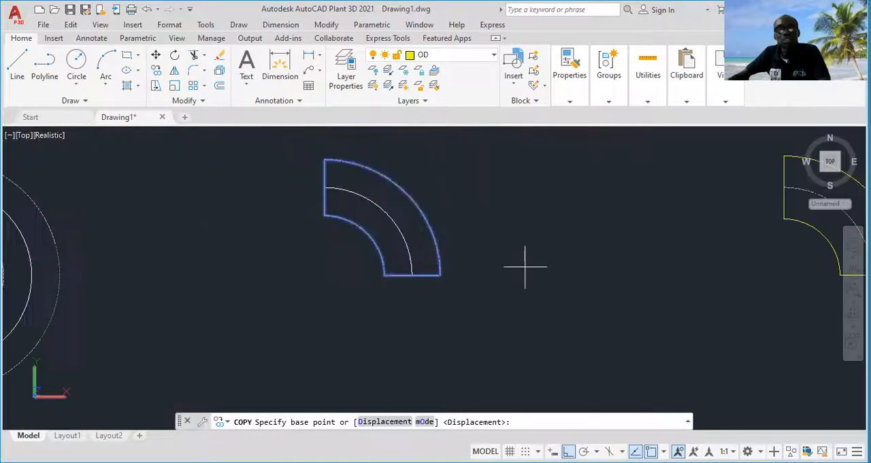
pyautogui.click(411, 275)
pyautogui.scroll(-4, 412, 275)
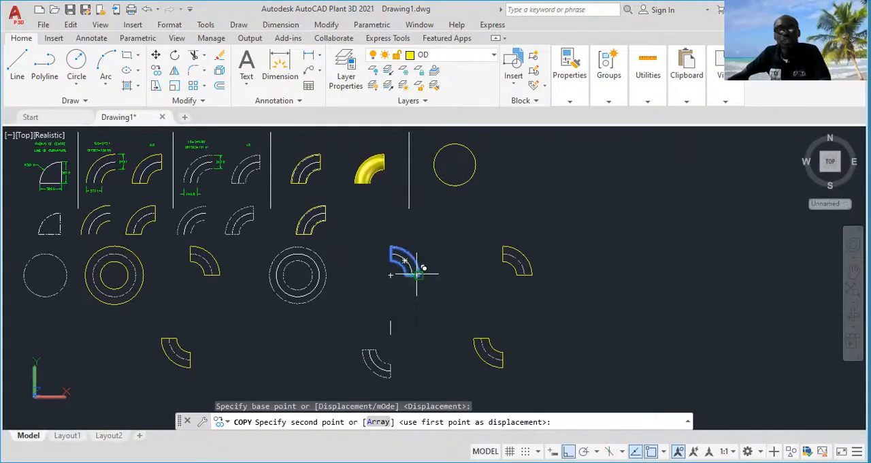
pyautogui.scroll(5, 512, 275)
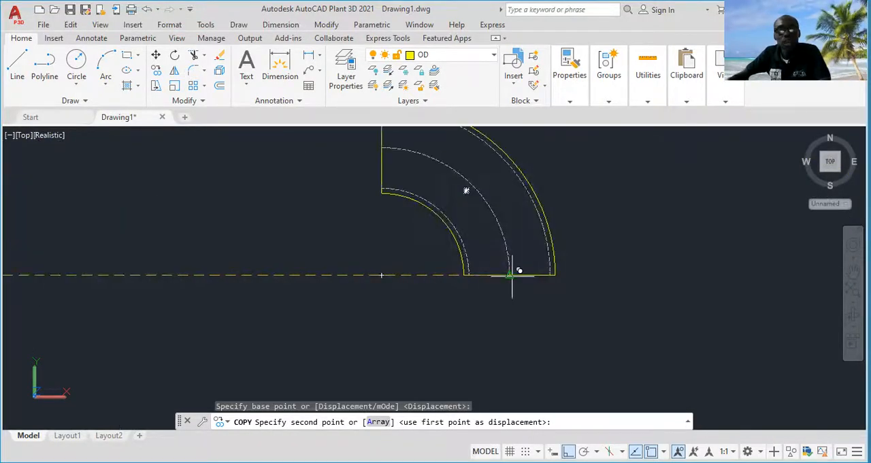
pyautogui.click(512, 276)
pyautogui.press('Escape')
# Copy the white lower-left elbow outline onto the copied yellow lower-left elbow, matching the midpoints of their vertical end lines
pyautogui.scroll(-8, 512, 275)
pyautogui.moveTo(514, 307); pyautogui.dragTo(577, 246, button='middle')
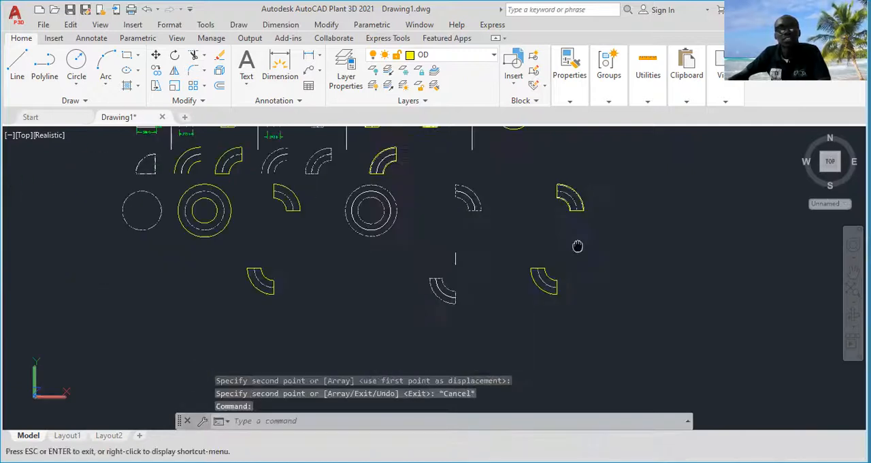
pyautogui.scroll(5, 463, 288)
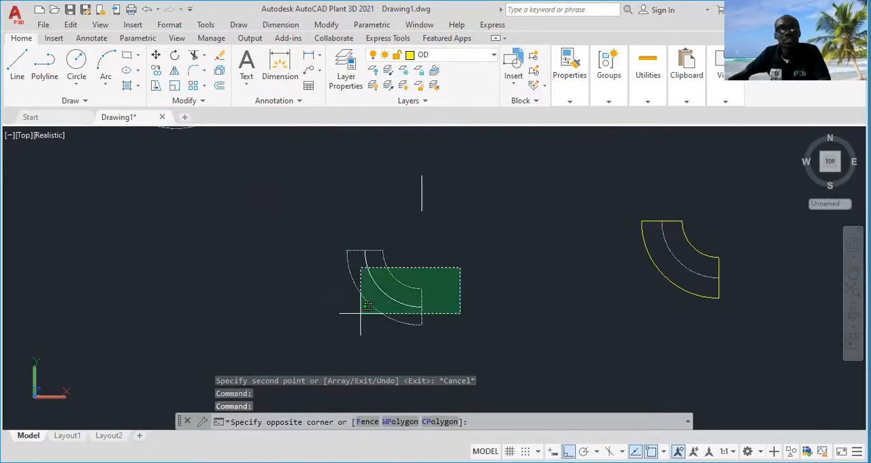
pyautogui.click(394, 294)
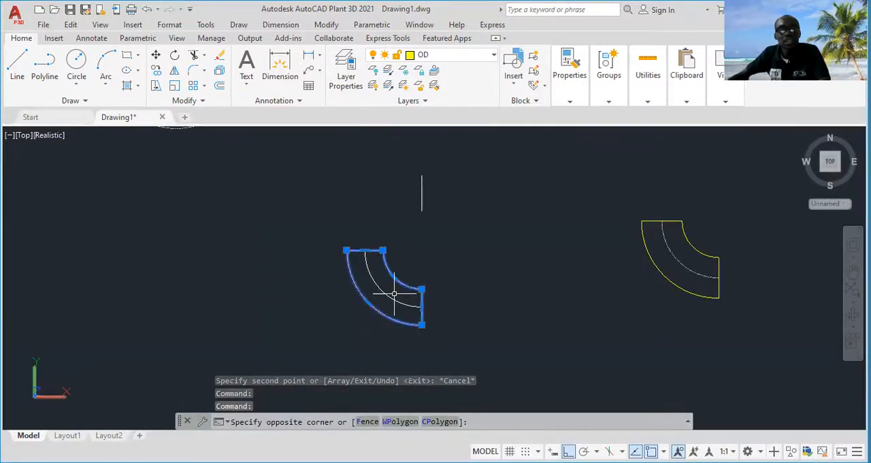
pyautogui.rightClick(478, 291)
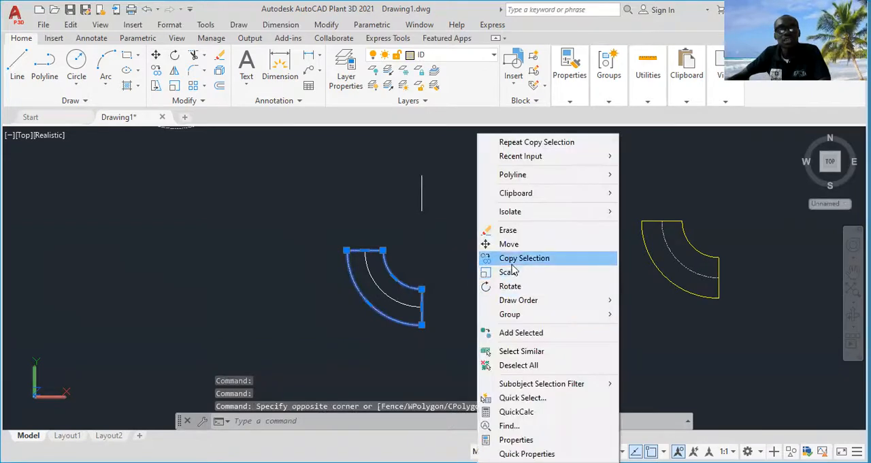
pyautogui.click(512, 260)
pyautogui.scroll(3, 426, 316)
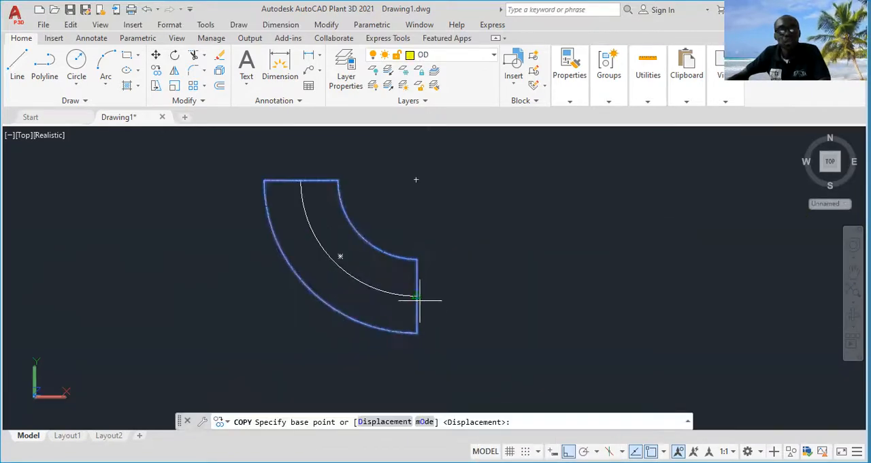
pyautogui.click(417, 296)
pyautogui.scroll(-5, 417, 295)
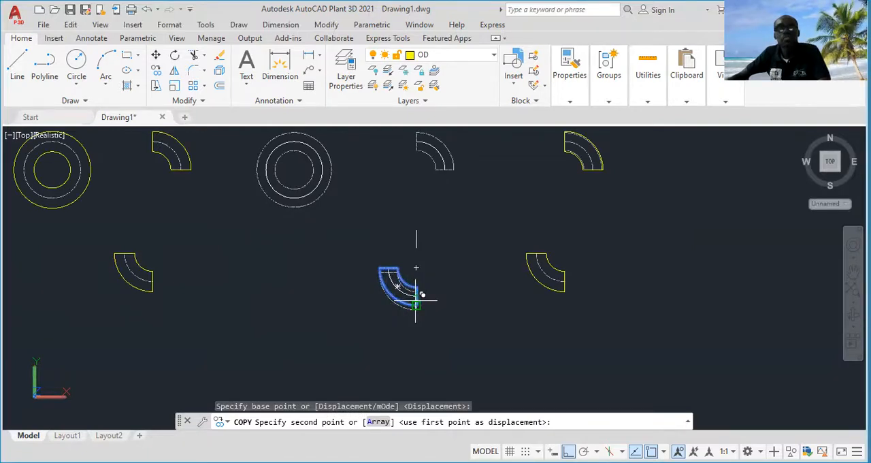
pyautogui.click(416, 301)
pyautogui.press('Escape')
# Examine how the inner outlines sit inside the outer outlines in both combined quarter elbows
pyautogui.scroll(-3, 461, 350)
pyautogui.scroll(10, 504, 317)
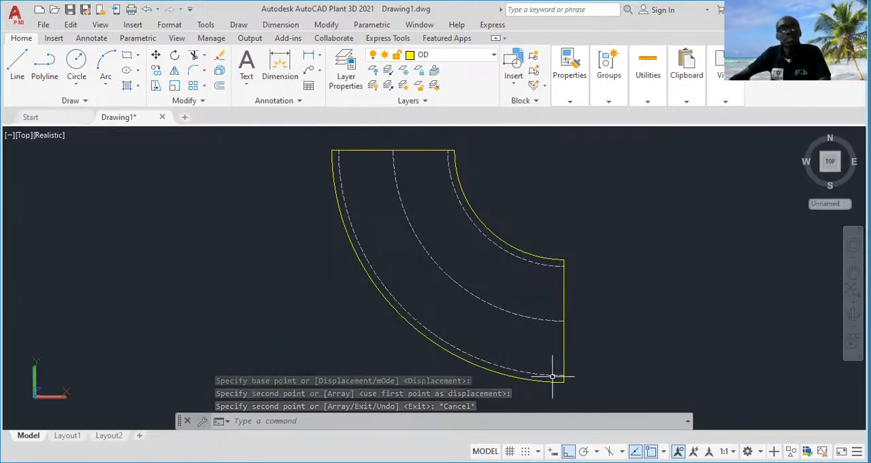
pyautogui.scroll(-4, 467, 350)
pyautogui.moveTo(510, 330); pyautogui.dragTo(411, 417, button='middle')
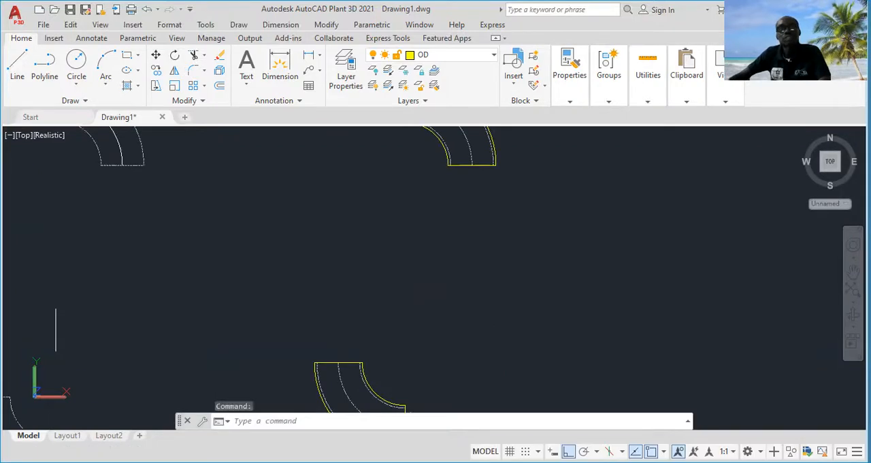
pyautogui.moveTo(464, 131); pyautogui.dragTo(507, 245, button='middle')
pyautogui.scroll(-2, 508, 243)
pyautogui.scroll(3, 507, 243)
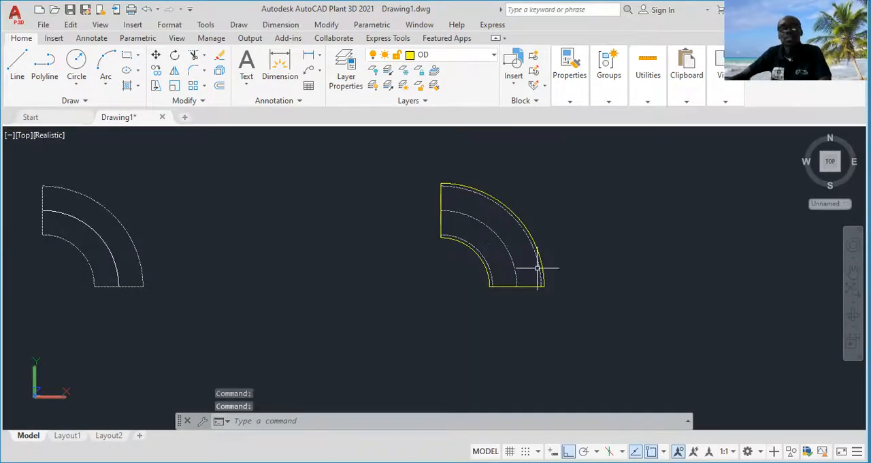
pyautogui.scroll(-5, 538, 268)
pyautogui.scroll(2, 565, 265)
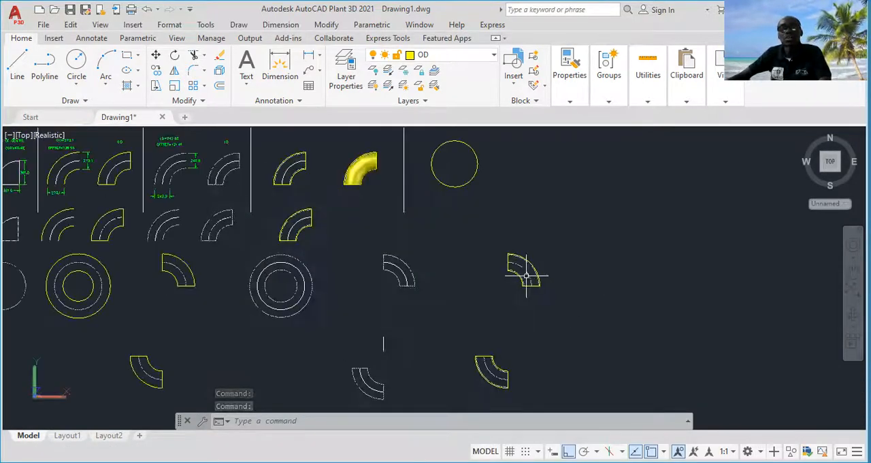
pyautogui.moveTo(501, 290); pyautogui.dragTo(546, 236, button='middle')
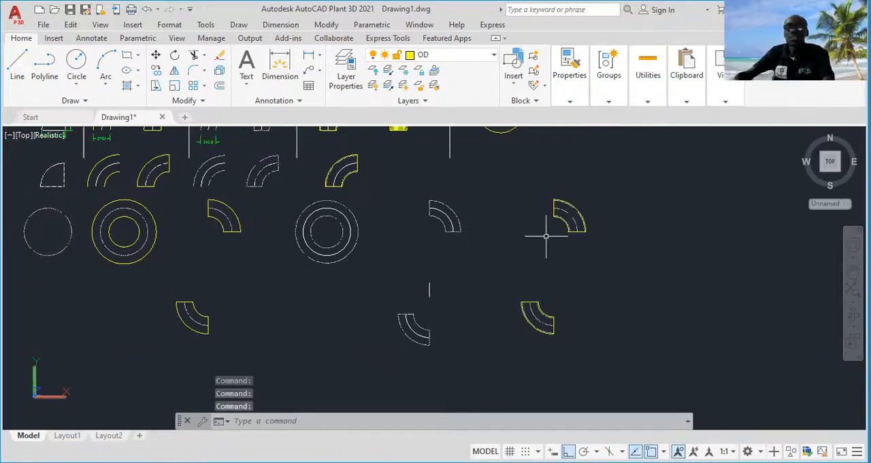